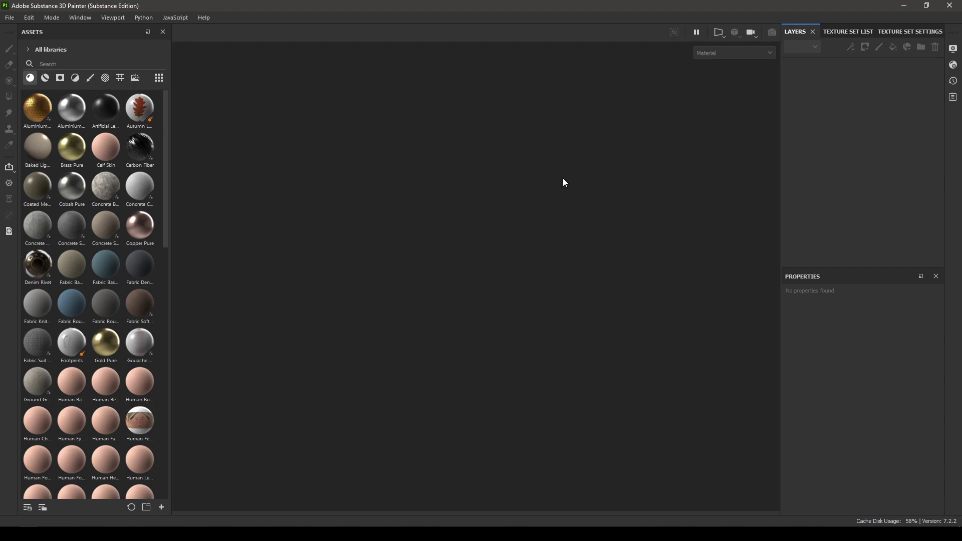
Step: Create a new project from the Hallway.obj mesh with a 2048 document resolution and OpenGL normal map format
key("ctrl+n")
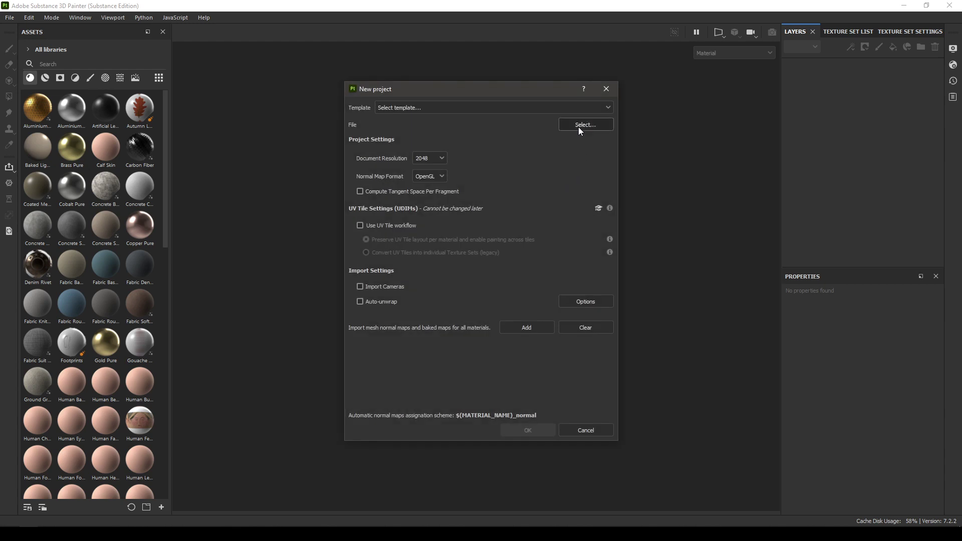
left_click(578, 126)
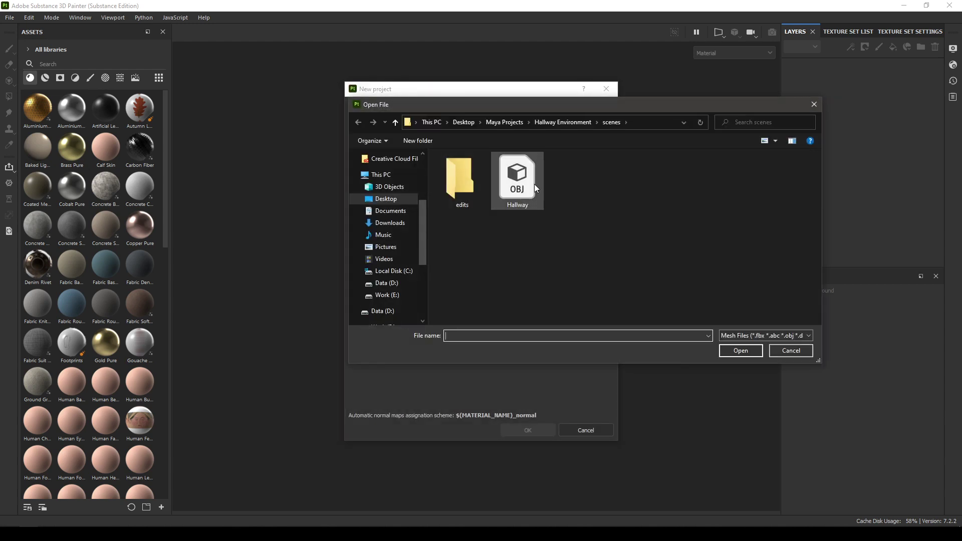
double_click(534, 185)
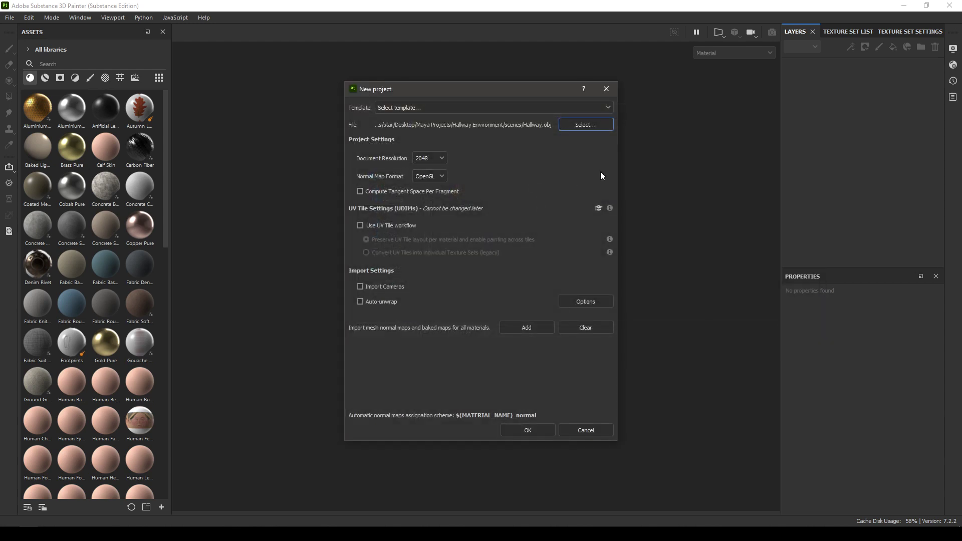
left_click(537, 429)
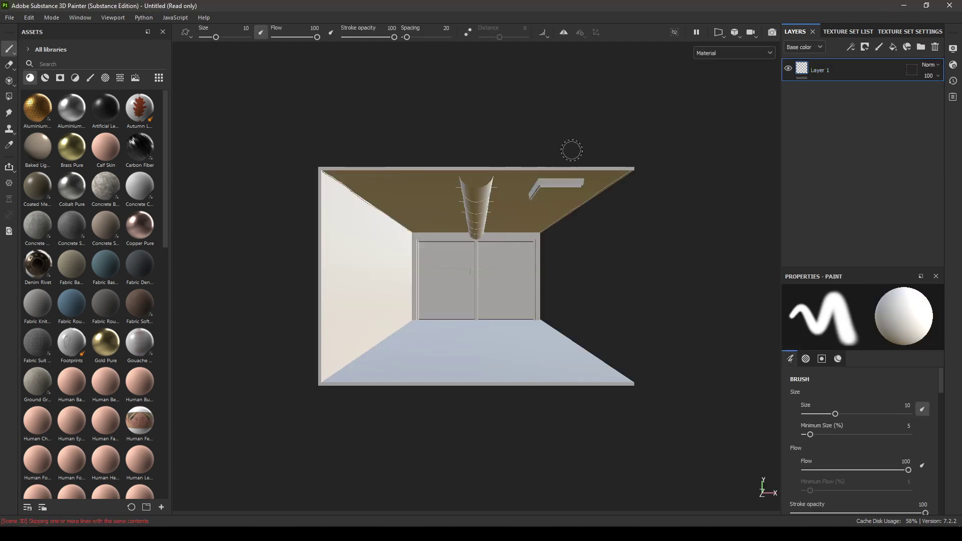
Step: Change the main shader to pbr-metal-rough-with-alpha-blending
left_click_drag(551, 180, 542, 202, "alt")
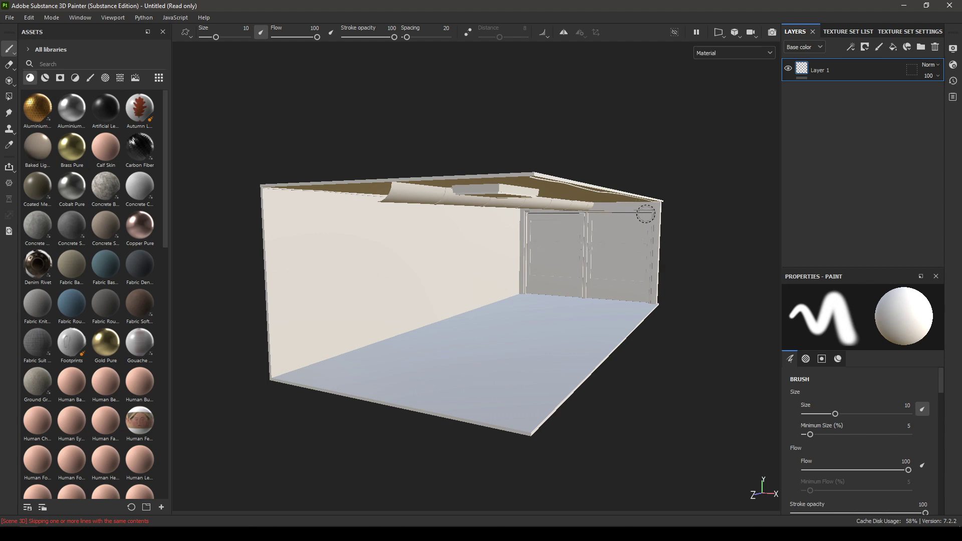
left_click(954, 66)
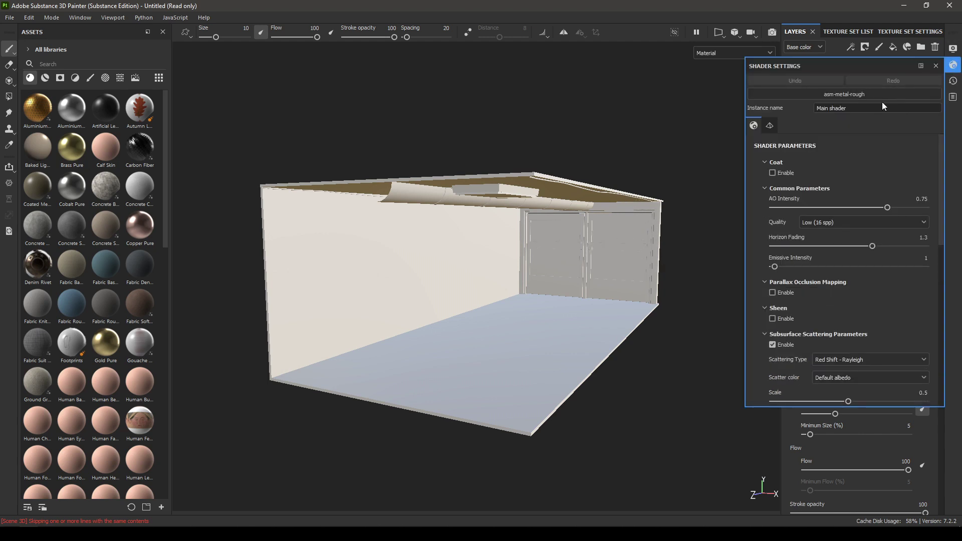
left_click(828, 95)
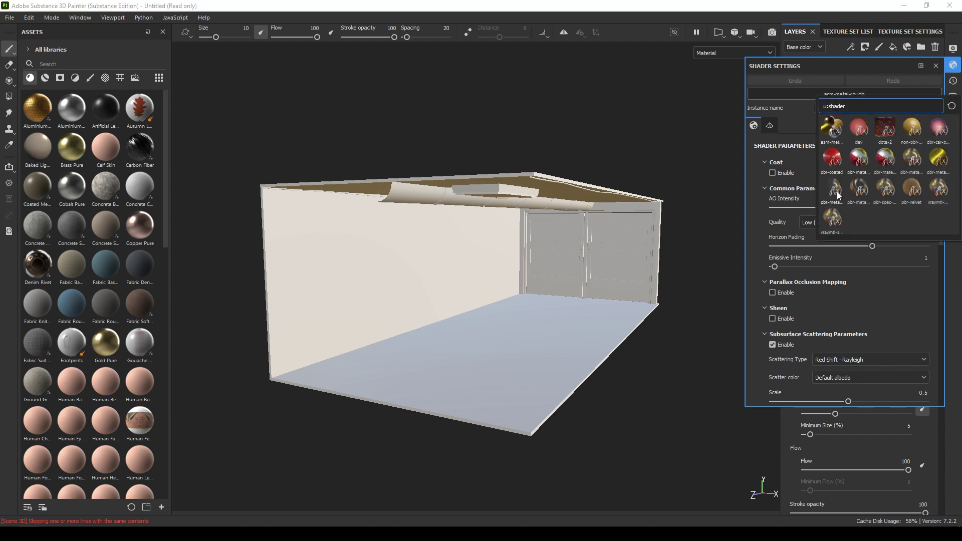
mouse_move(838, 194)
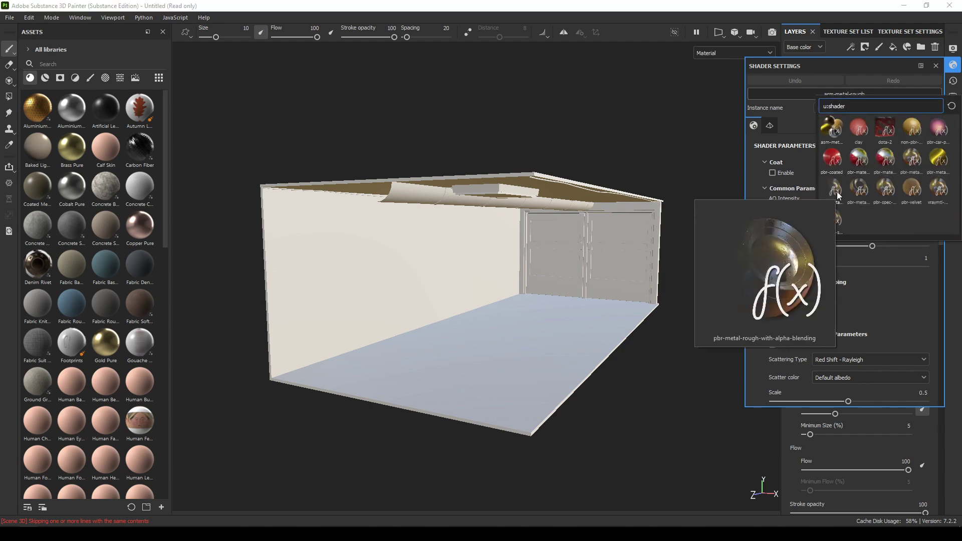
left_click(838, 195)
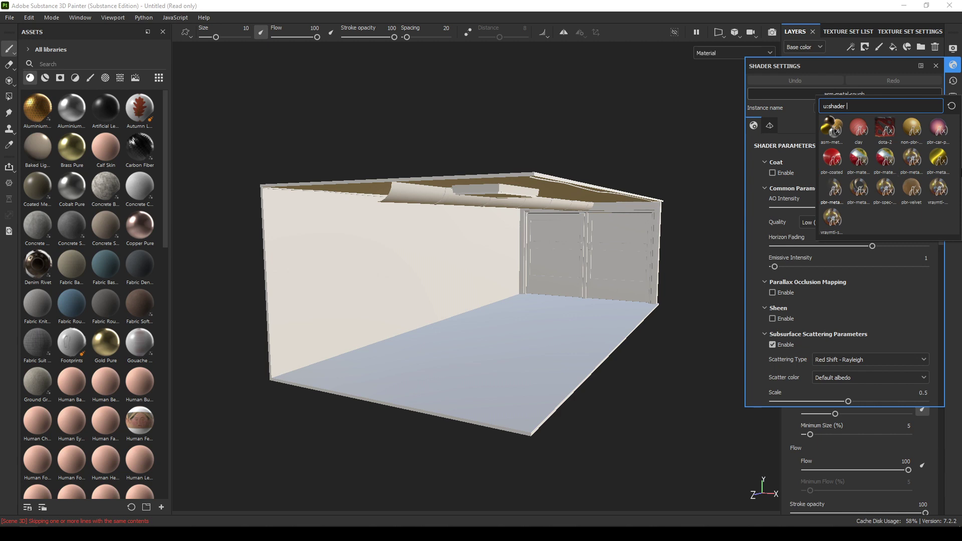
left_click(954, 65)
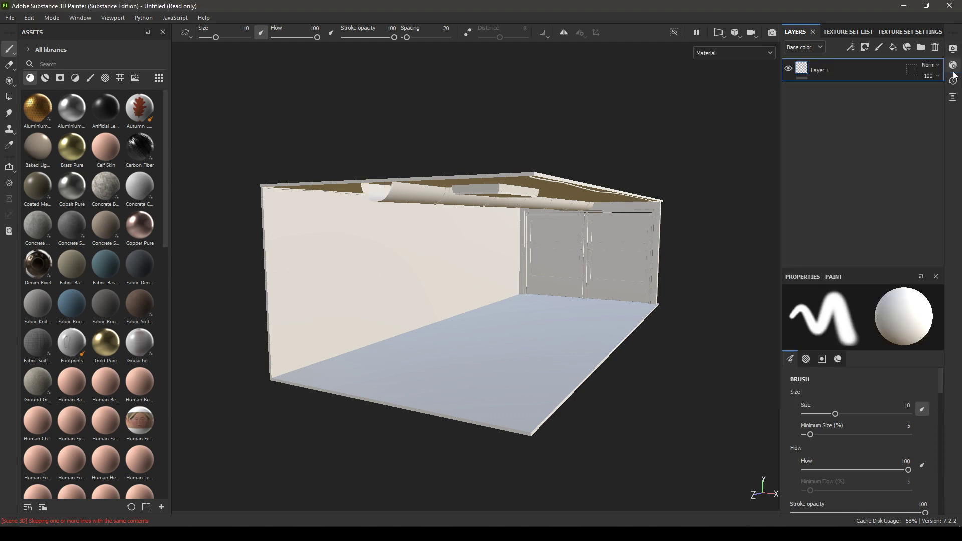
Step: Add an Opacity channel to the Glass texture set
left_click_drag(610, 222, 612, 215, "alt")
right_click_drag(612, 215, 610, 243, "alt")
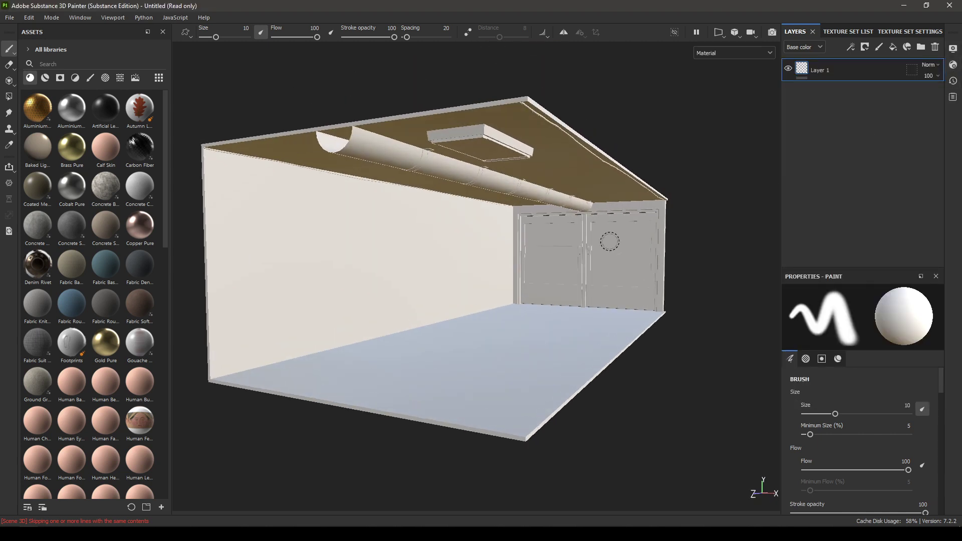
left_click_drag(610, 243, 608, 230, "alt")
right_click_drag(608, 230, 608, 204, "alt")
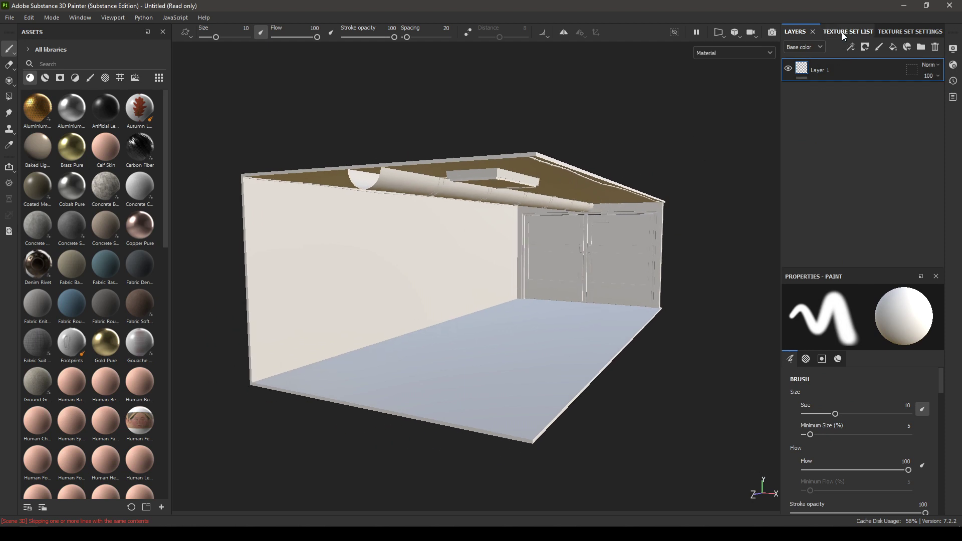
left_click(842, 32)
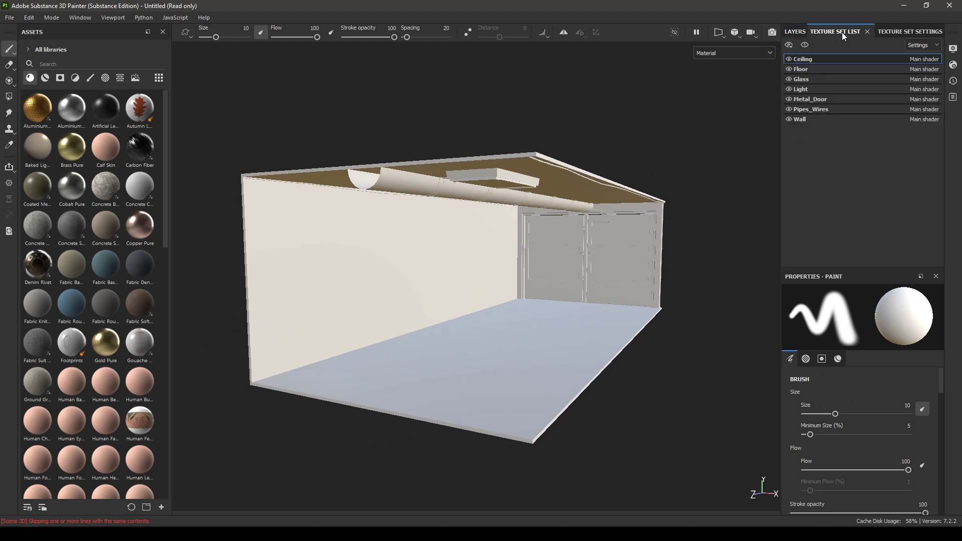
left_click(834, 80)
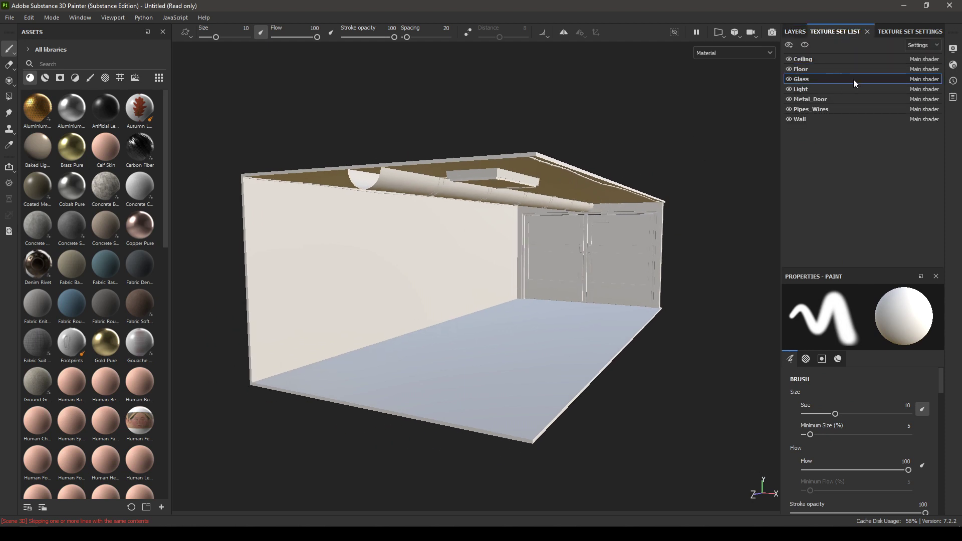
left_click(913, 31)
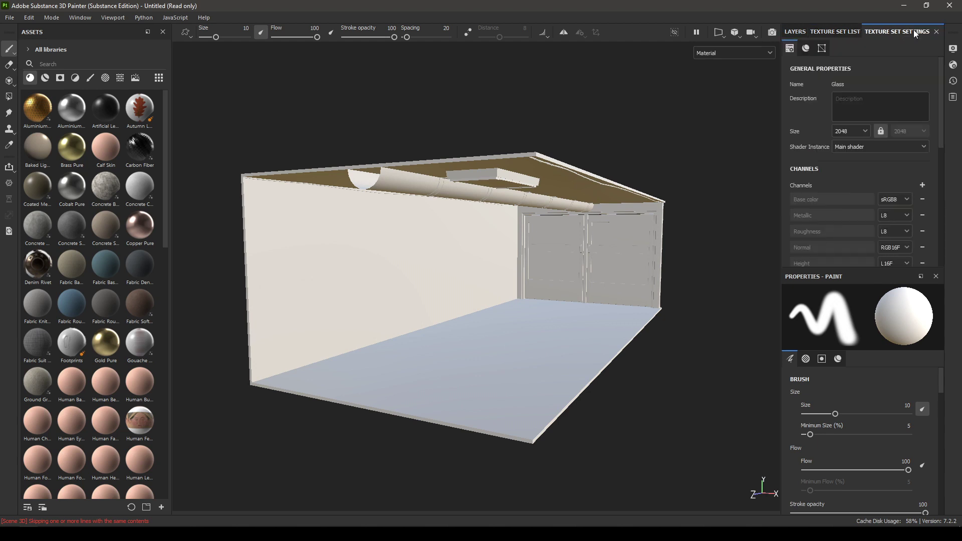
left_click(922, 185)
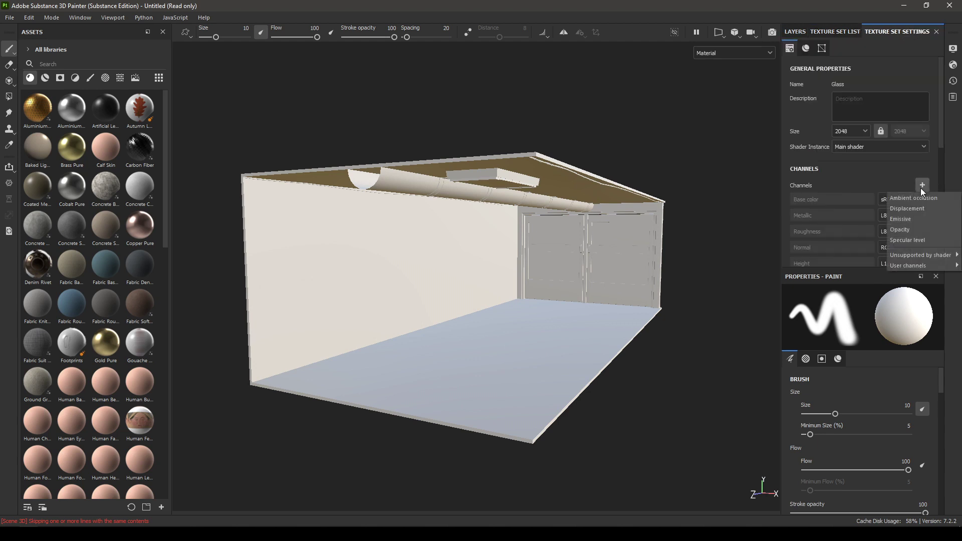
left_click(930, 230)
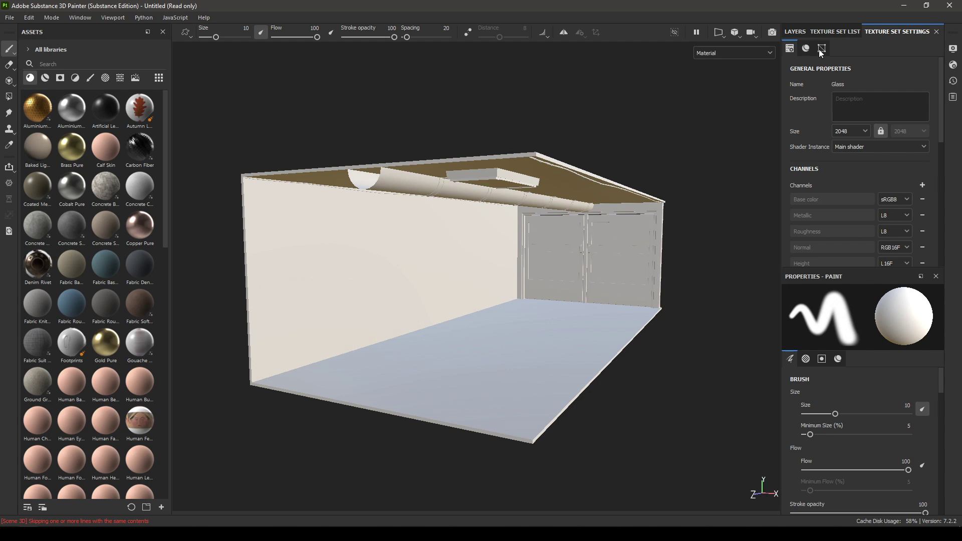
Step: Exclude the ID map from mesh map baking and set the bake output size to 2048
scroll(844, 243, "down", 5)
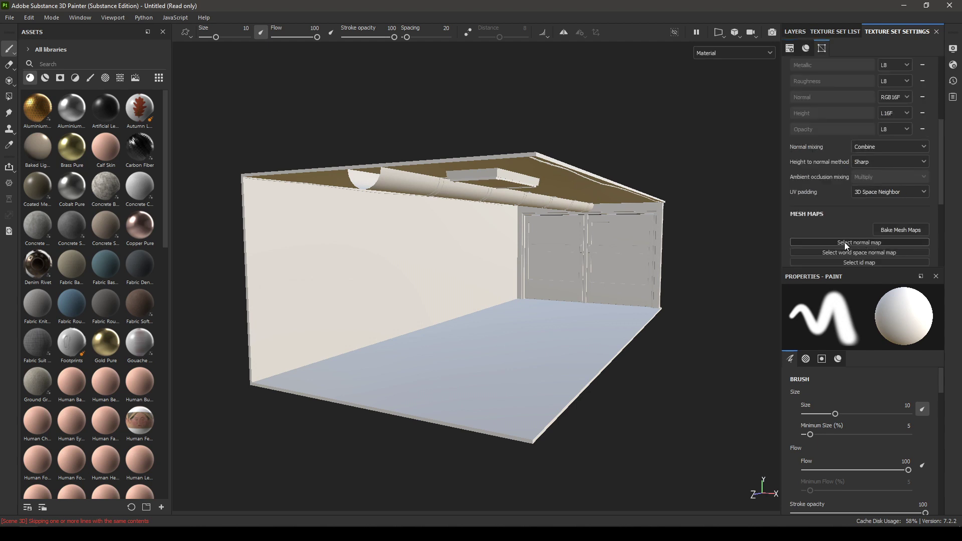
left_click(903, 230)
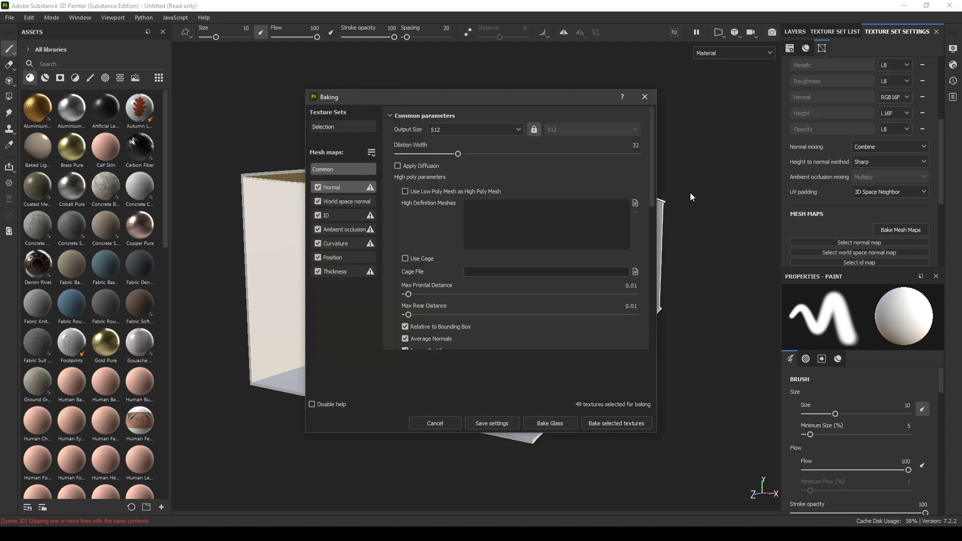
left_click(318, 216)
left_click(480, 130)
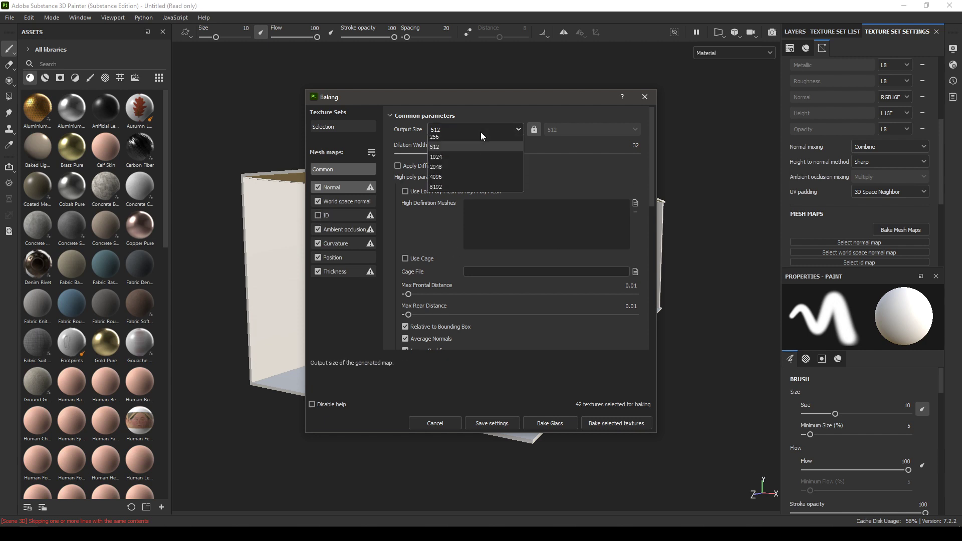
left_click(459, 201)
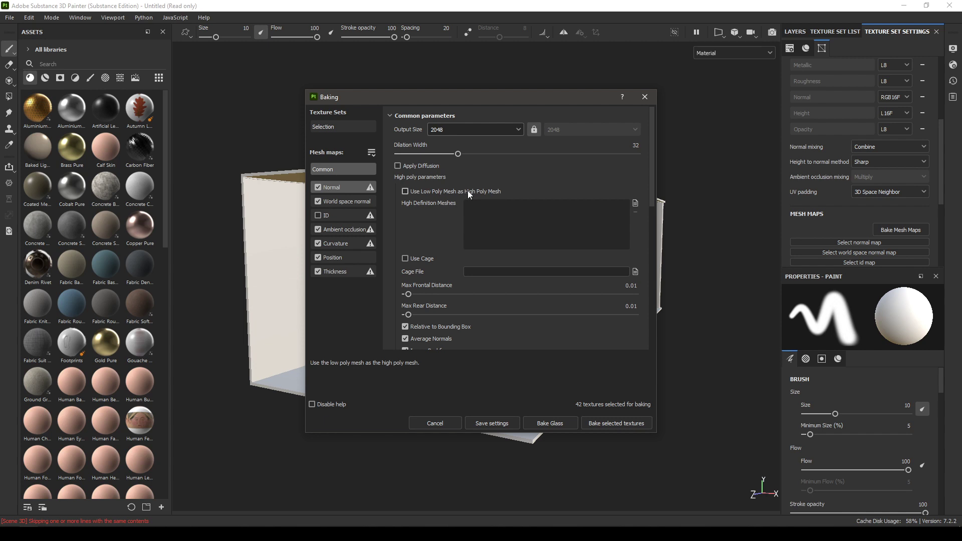
Step: Set bake antialiasing to Subsampling 4x4, use the low poly mesh as the high poly mesh, and apply diffusion
scroll(458, 285, "down", 5)
left_click(510, 213)
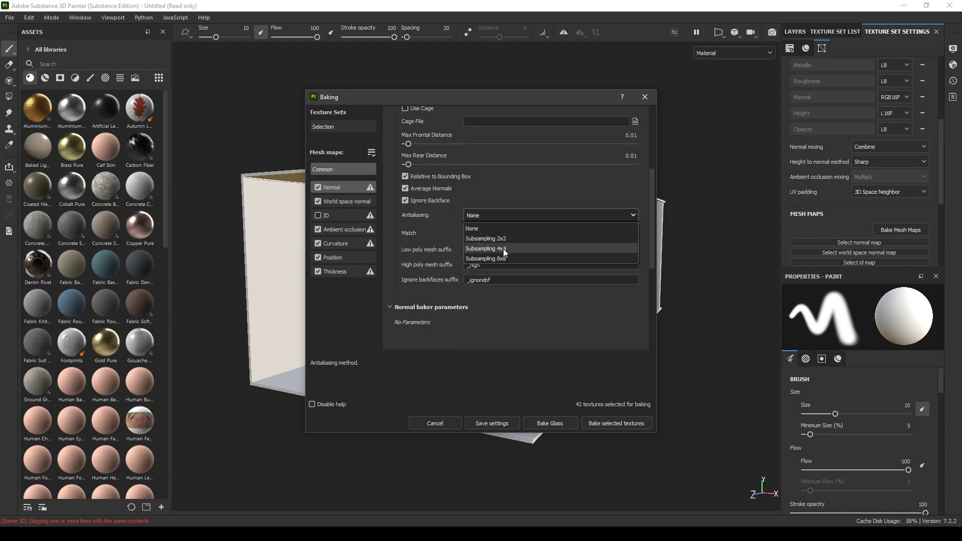
left_click(491, 253)
scroll(434, 233, "up", 5)
left_click(398, 166)
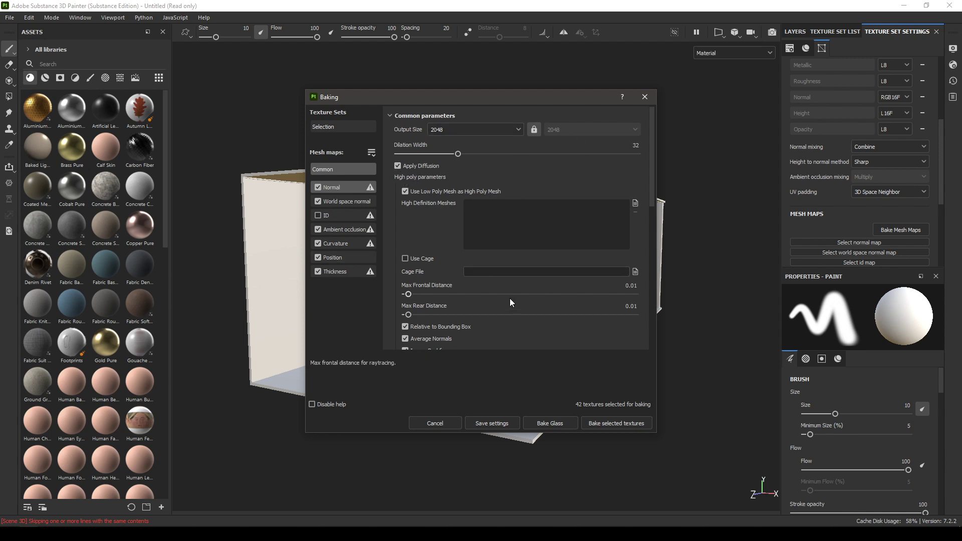
Step: Bake the selected mesh maps for all texture sets
scroll(407, 285, "down", 5)
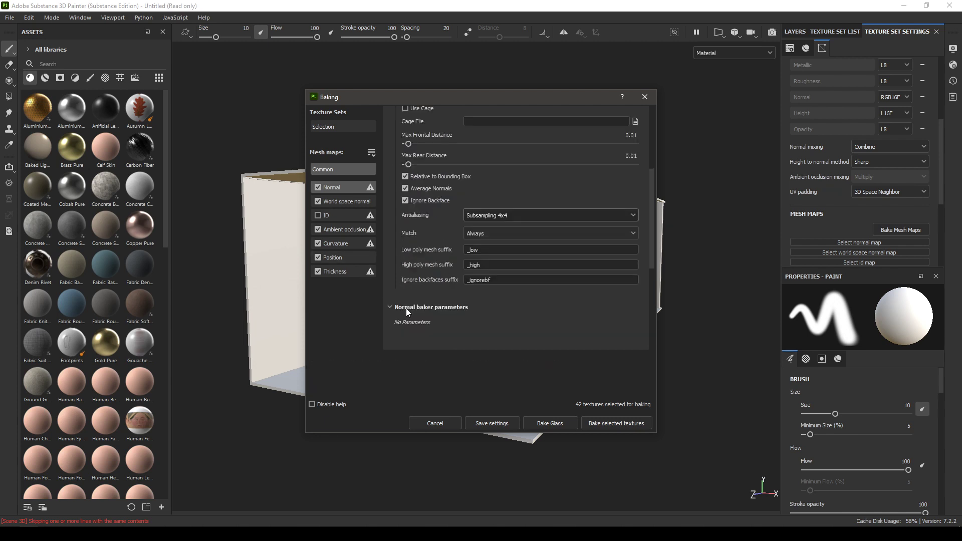
left_click(623, 426)
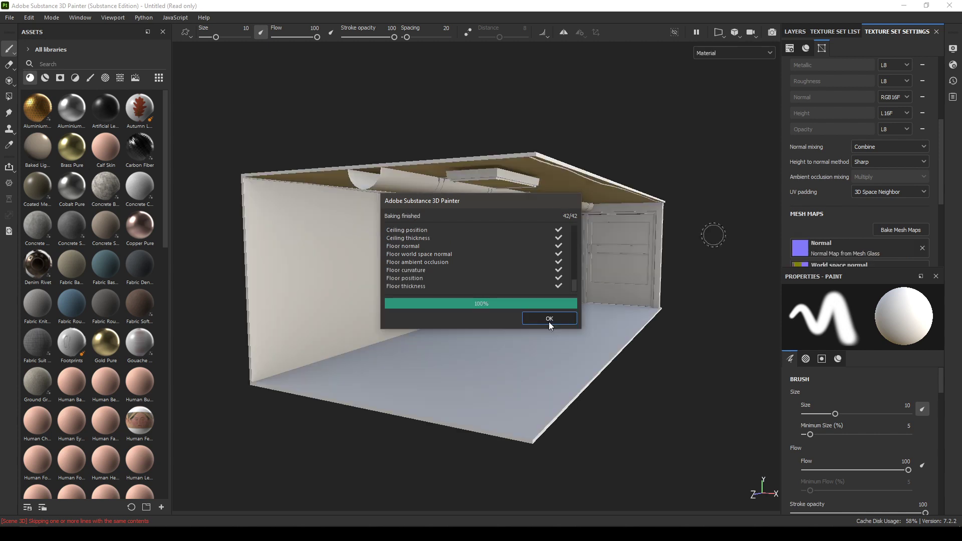
left_click(550, 322)
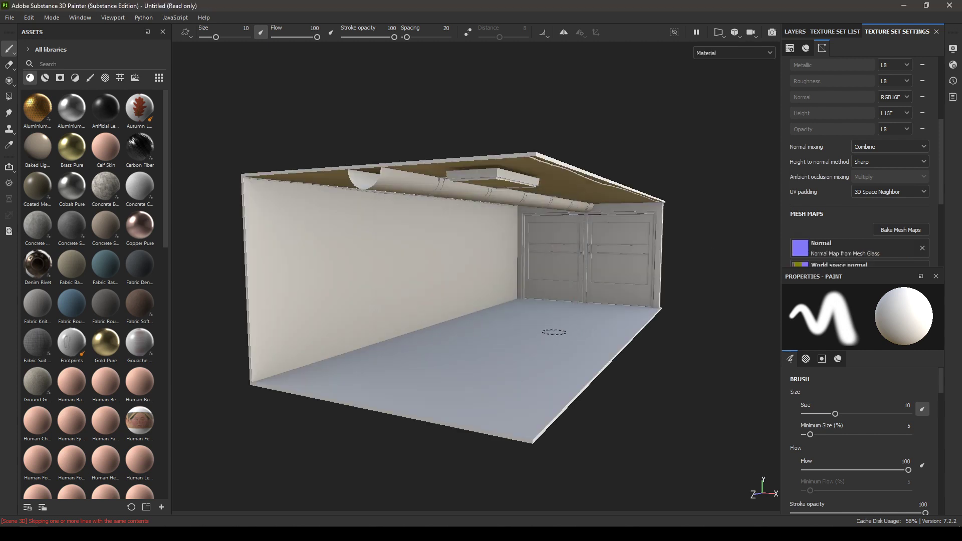
Step: Replace the Glass texture set's default Layer 1 with a new fill layer
scroll(553, 332, "up", 3)
left_click_drag(557, 354, 469, 255, "alt")
scroll(469, 256, "up", 5)
middle_click_drag(621, 446, 554, 365, "alt")
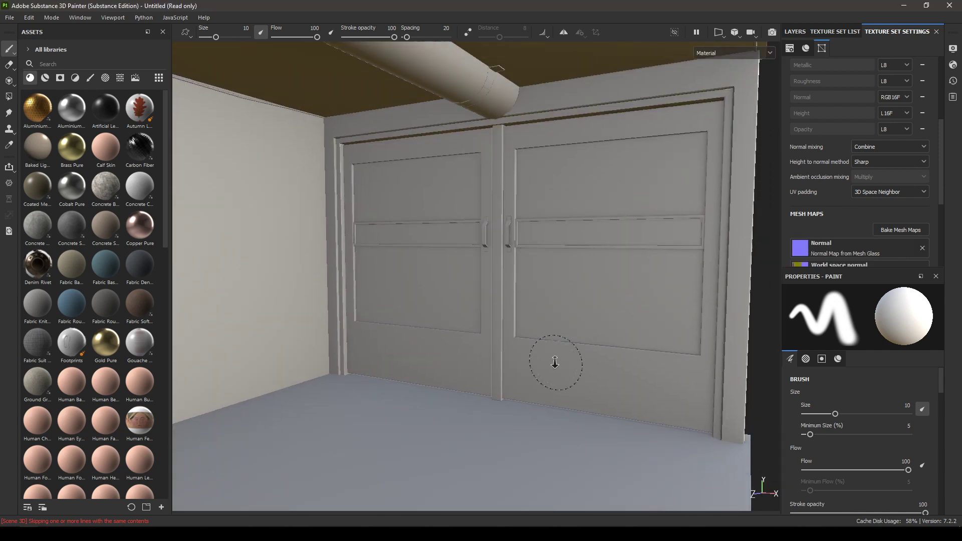
scroll(554, 366, "down", 2)
left_click_drag(580, 297, 570, 311, "alt")
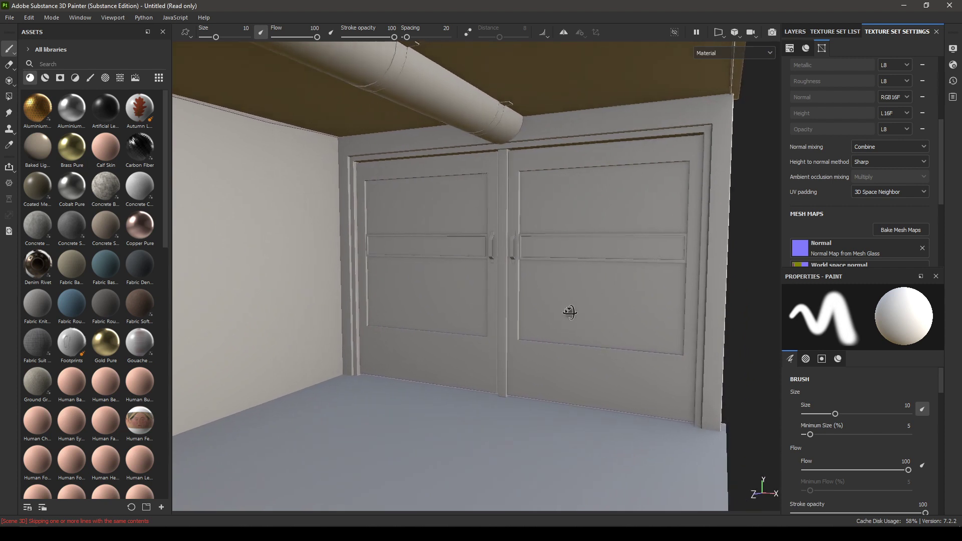
left_click(835, 36)
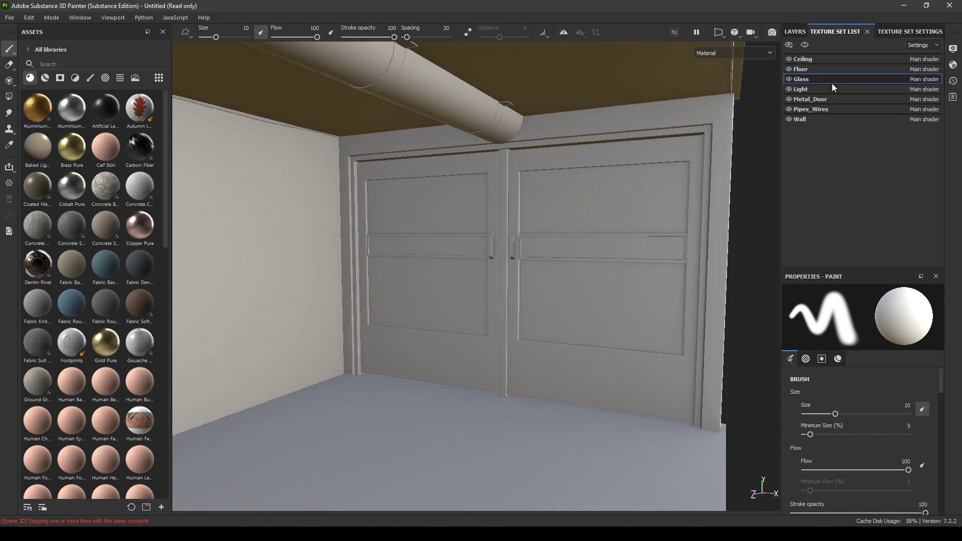
left_click(793, 32)
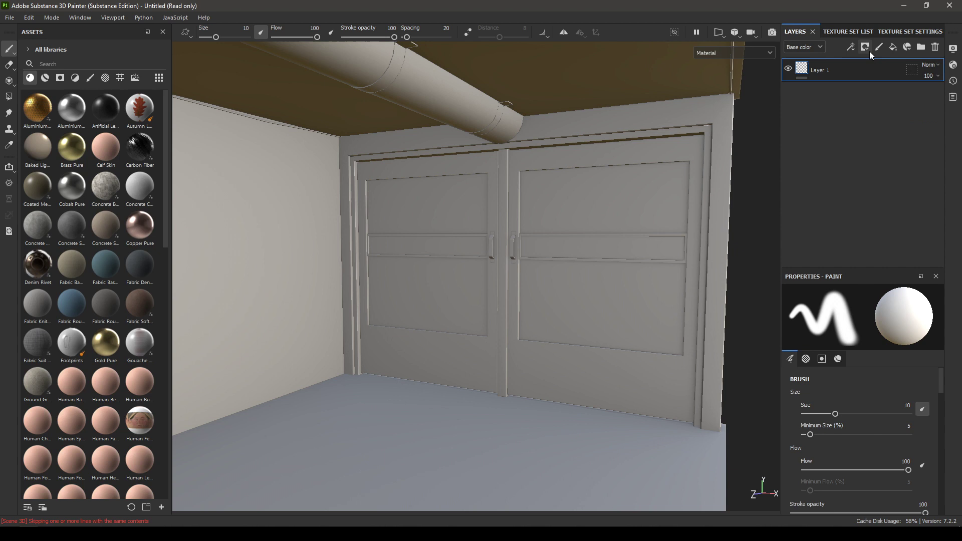
left_click(937, 47)
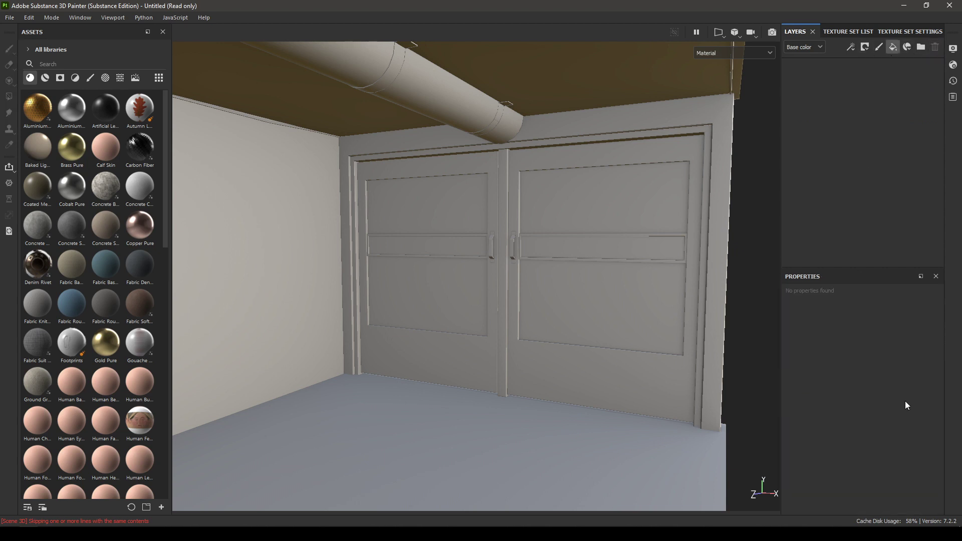
Step: Lower the Glass fill layer's opacity channel to about 0.03
scroll(871, 393, "down", 3)
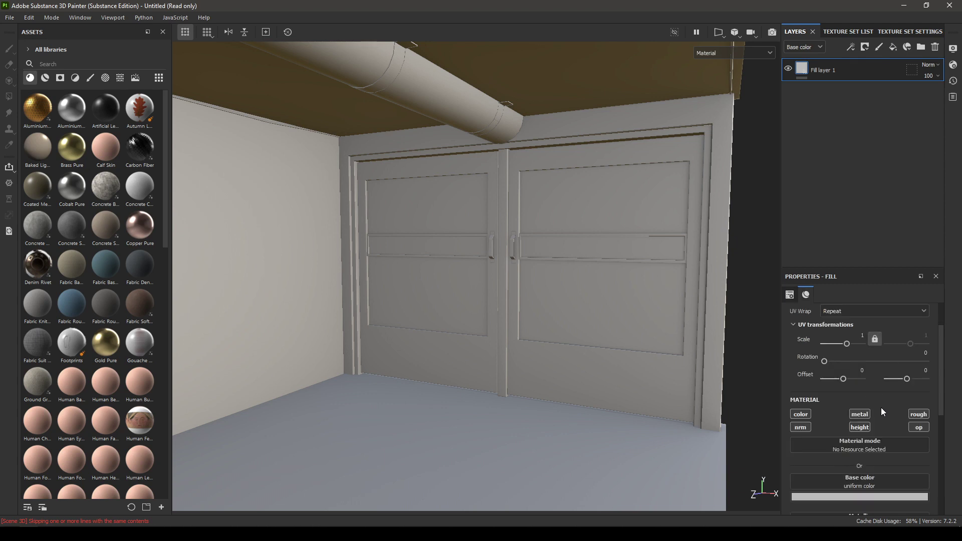
scroll(882, 411, "down", 3)
scroll(915, 371, "down", 3)
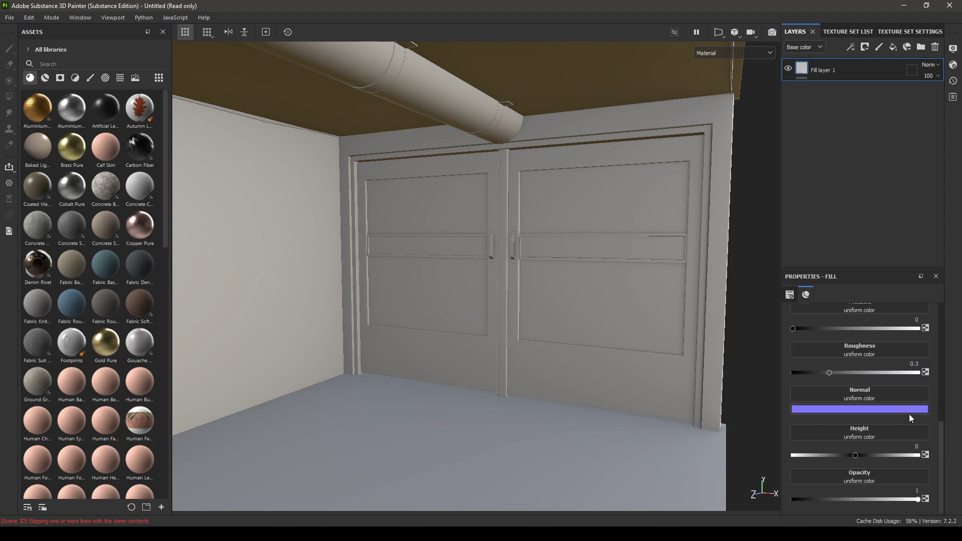
left_click_drag(906, 499, 795, 513)
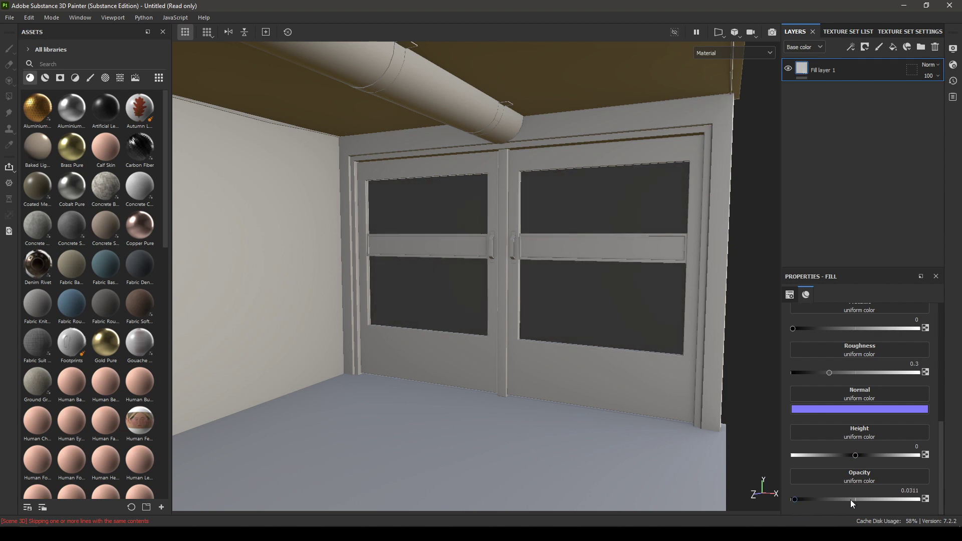
Step: Lower the Glass fill layer's roughness to its minimum
scroll(884, 416, "up", 6)
scroll(881, 435, "down", 6)
left_click_drag(828, 374, 751, 386)
Step: Tint the Glass fill layer's base color a very pale light blue
scroll(822, 361, "up", 3)
left_click(855, 384)
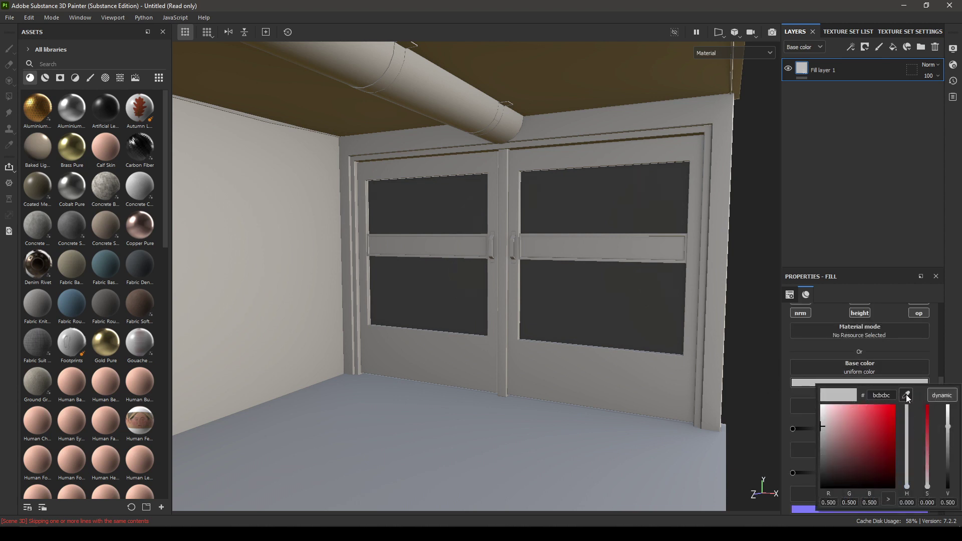
left_click(907, 438)
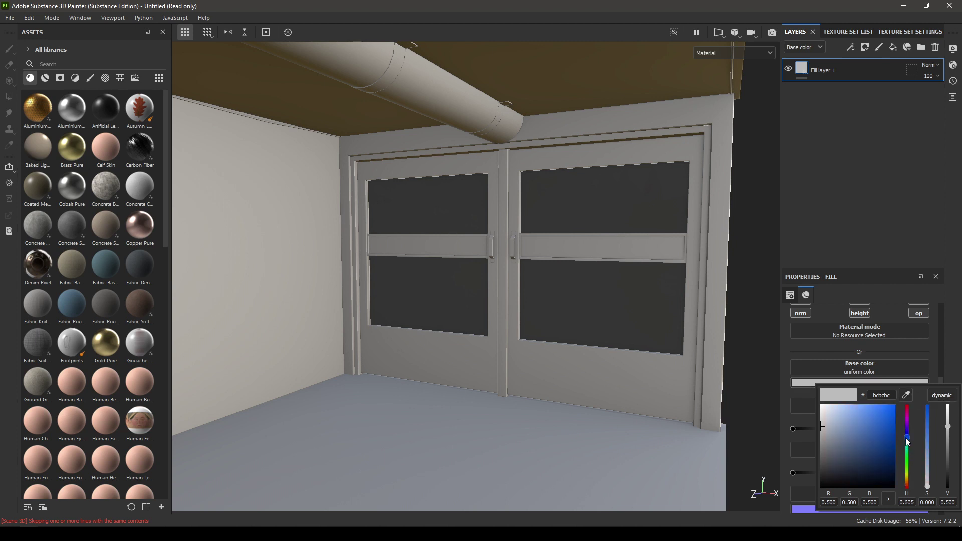
left_click(859, 405)
mouse_move(841, 398)
left_mouse_down()
mouse_move(824, 401)
mouse_move(836, 404)
left_mouse_up()
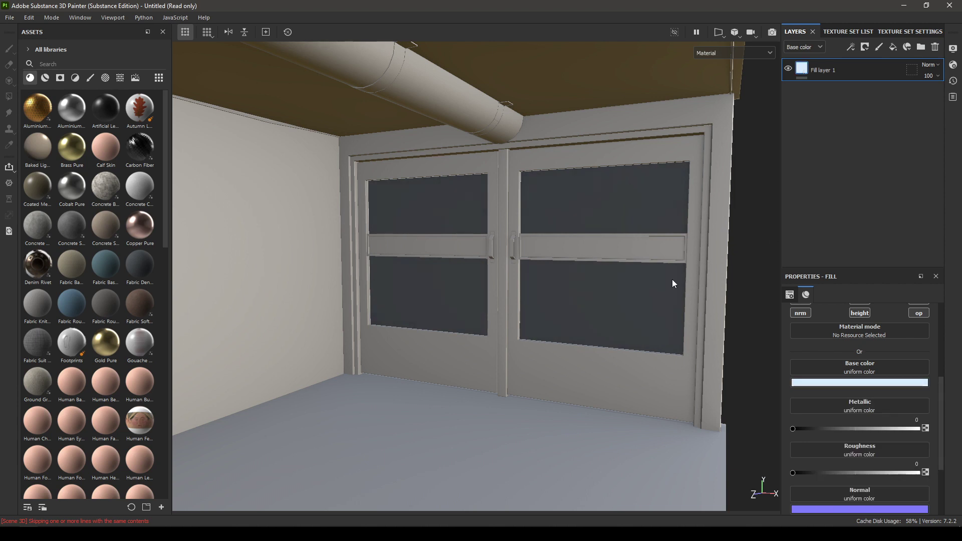
Step: Raise the environment opacity to 97, reduce the environment blur to 0, and inspect the glass panes against the background
left_click_drag(672, 284, 646, 311, "alt")
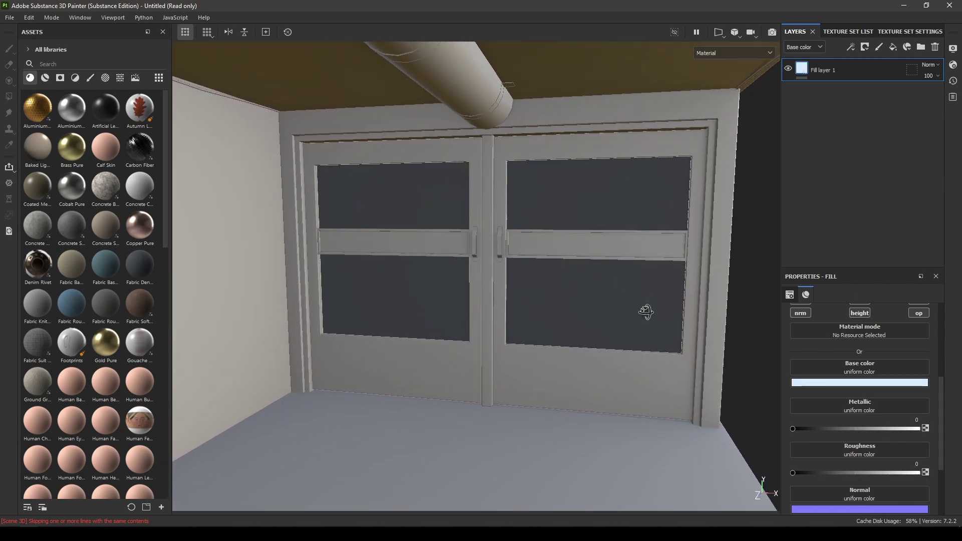
left_click(953, 48)
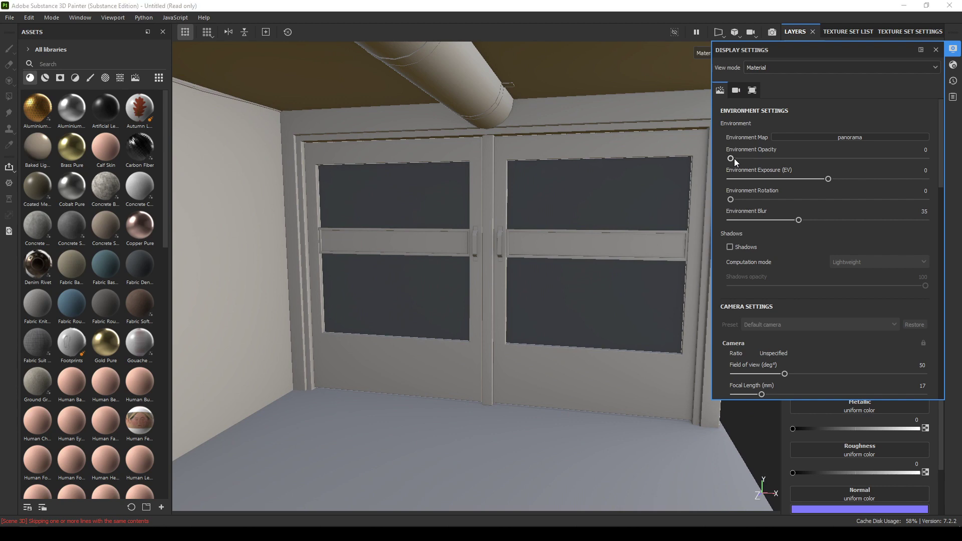
left_click_drag(734, 159, 917, 159)
mouse_move(567, 274)
left_mouse_down("alt")
mouse_move(589, 256)
mouse_move(597, 272)
mouse_move(582, 271)
left_mouse_up("alt")
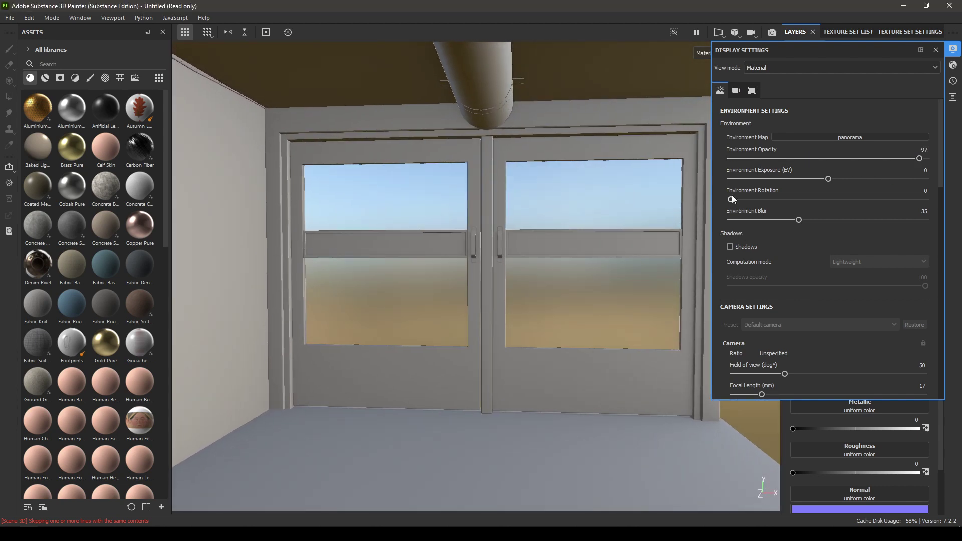
left_click_drag(796, 220, 727, 221)
mouse_move(552, 271)
left_mouse_down("alt")
mouse_move(518, 266)
mouse_move(555, 281)
left_mouse_up("alt")
right_click_drag(556, 301, 598, 426, "alt")
left_click_drag(598, 426, 560, 421, "alt")
right_click_drag(561, 420, 555, 380, "alt")
left_click_drag(555, 380, 569, 312, "alt")
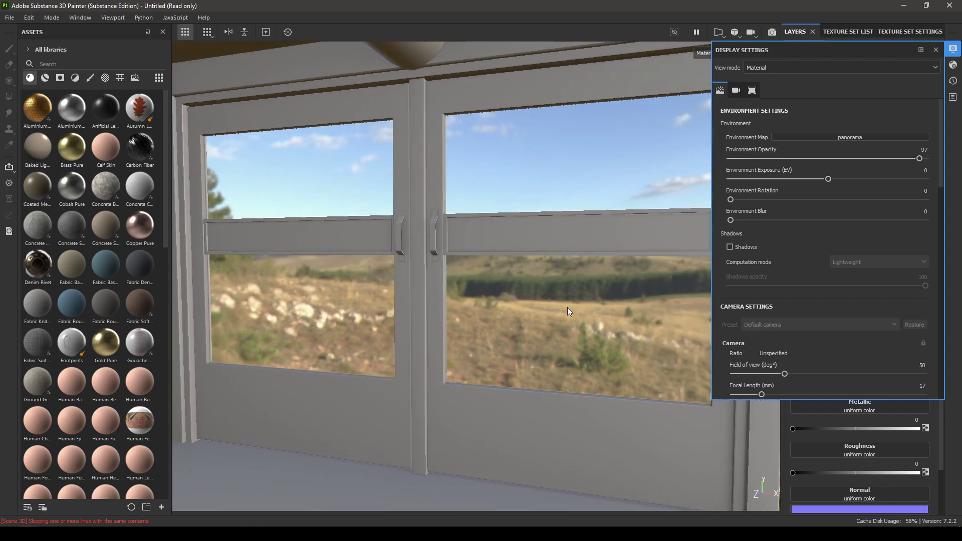
scroll(800, 460, "down", 2)
left_click_drag(856, 506, 819, 510)
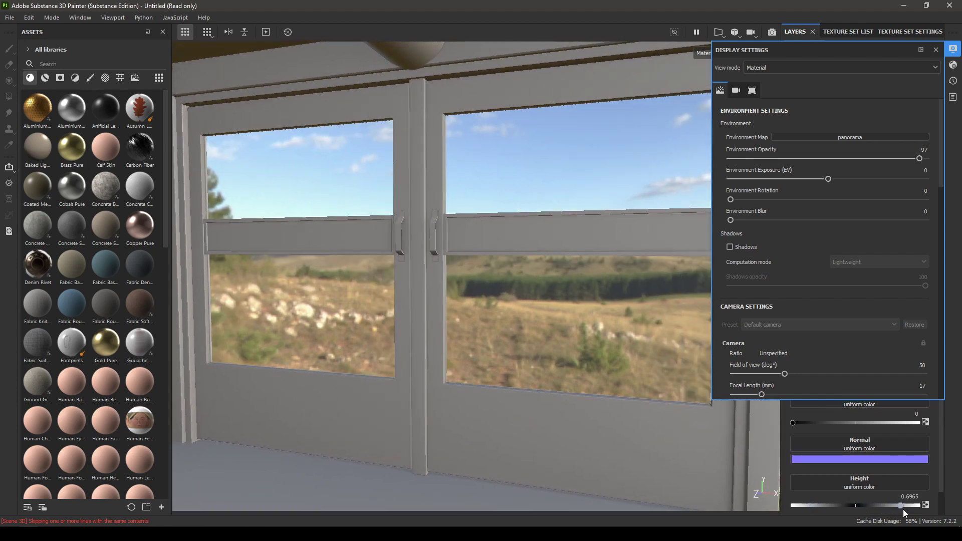
left_click_drag(904, 511, 913, 508)
type("0")
key("Return")
Step: Set the Glass fill layer's opacity channel to 0.02
scroll(910, 498, "down", 1)
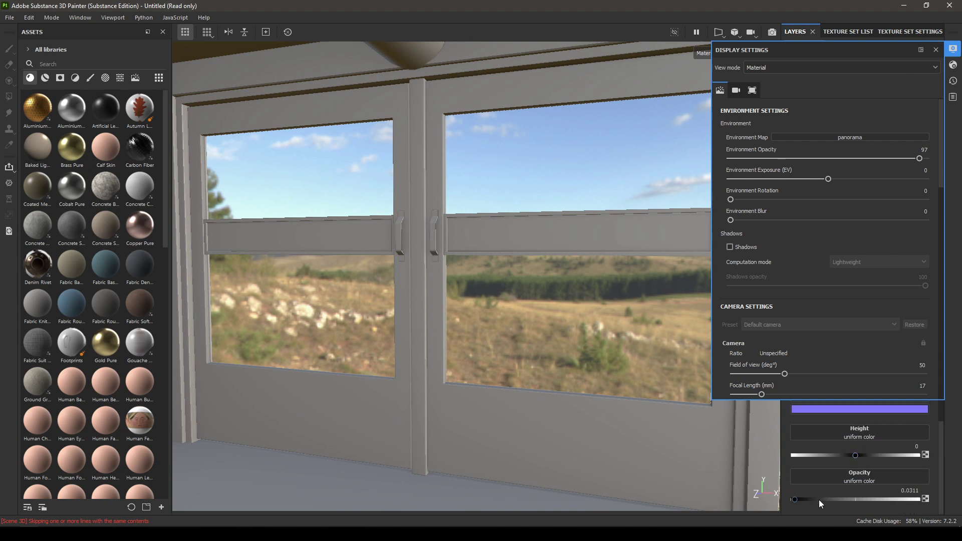
mouse_move(795, 500)
left_mouse_down()
mouse_move(896, 500)
mouse_move(781, 512)
mouse_move(789, 513)
left_mouse_up()
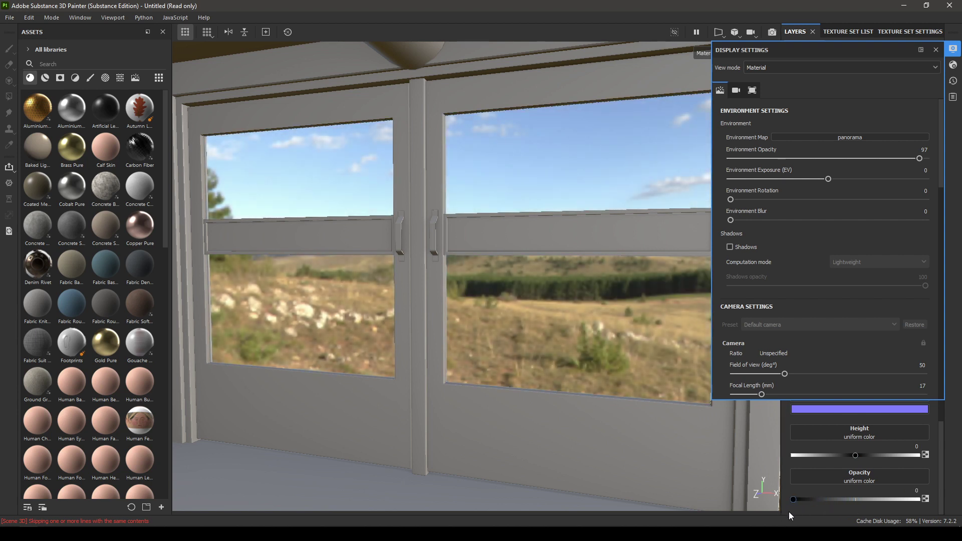
double_click(907, 492)
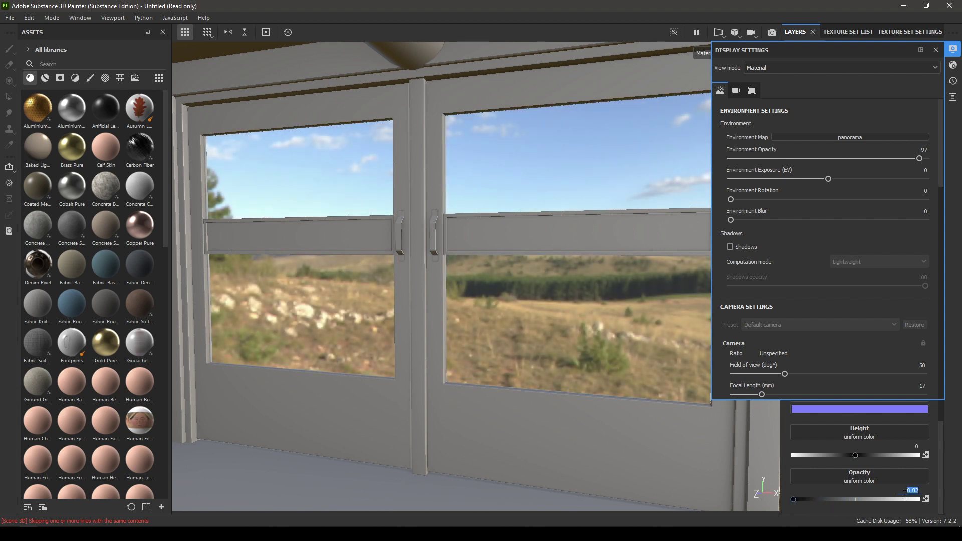
type("0.02")
key("Return")
Step: Lower the environment opacity to 0 and close the display settings
left_click_drag(919, 158, 677, 161)
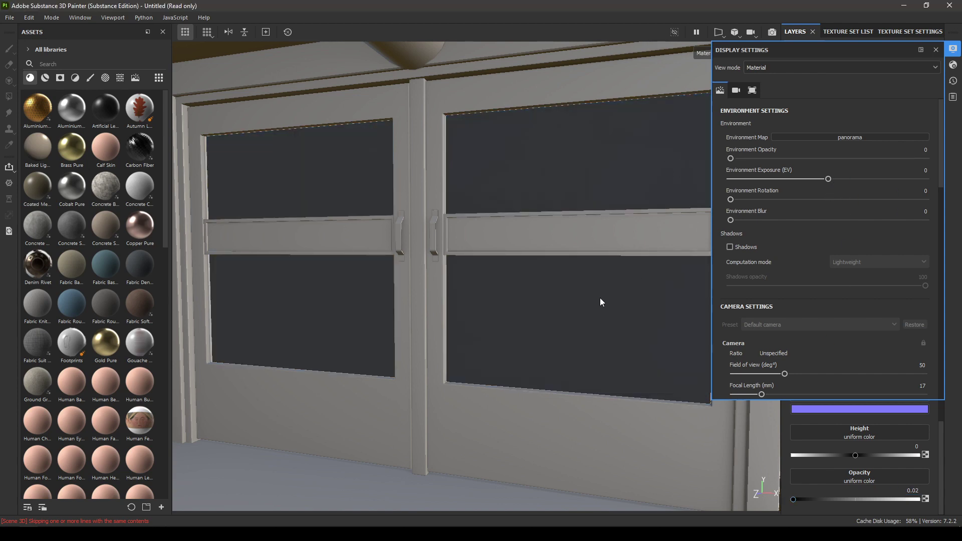
left_click_drag(600, 298, 612, 321, "alt")
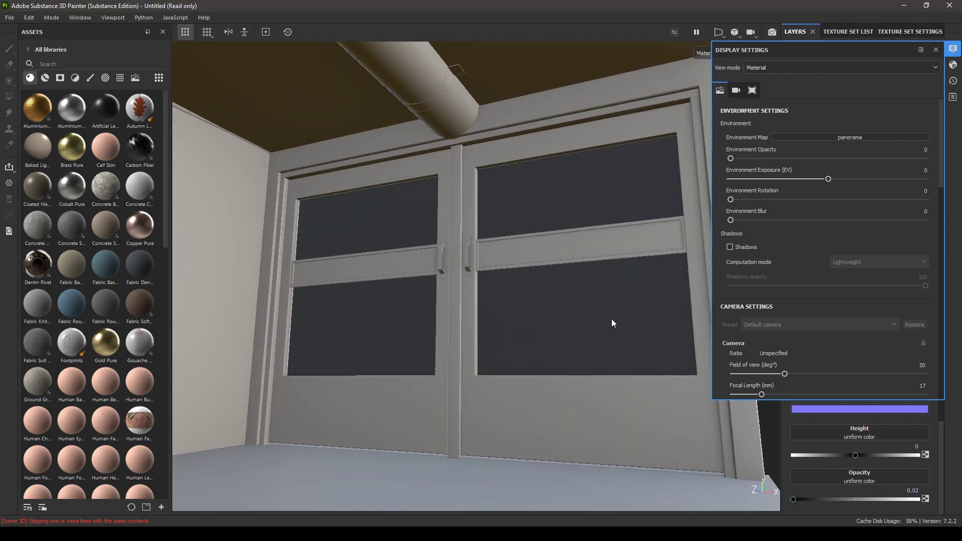
left_click(955, 52)
left_click_drag(623, 161, 610, 167, "alt")
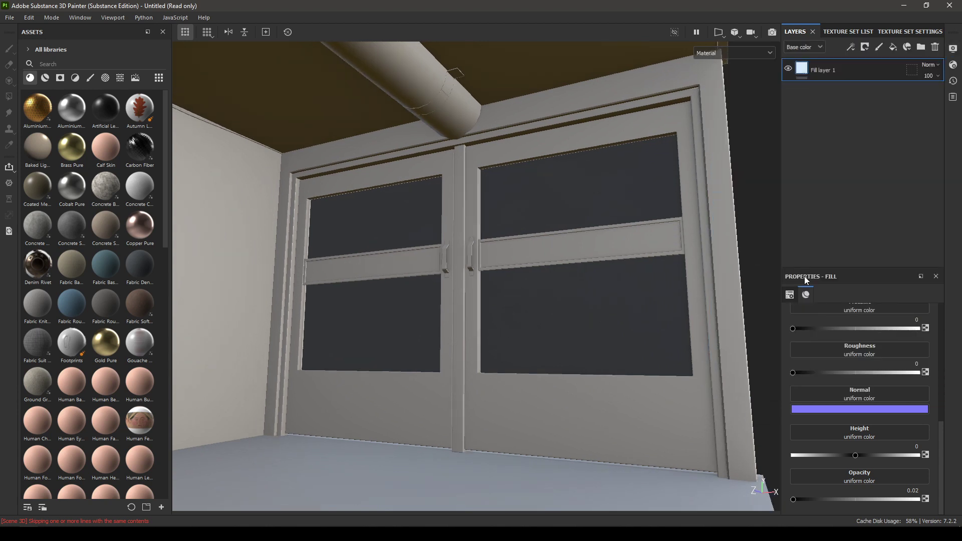
Step: Rename the Glass fill layer as Base
scroll(804, 281, "up", 3)
left_click(865, 70)
double_click(830, 71)
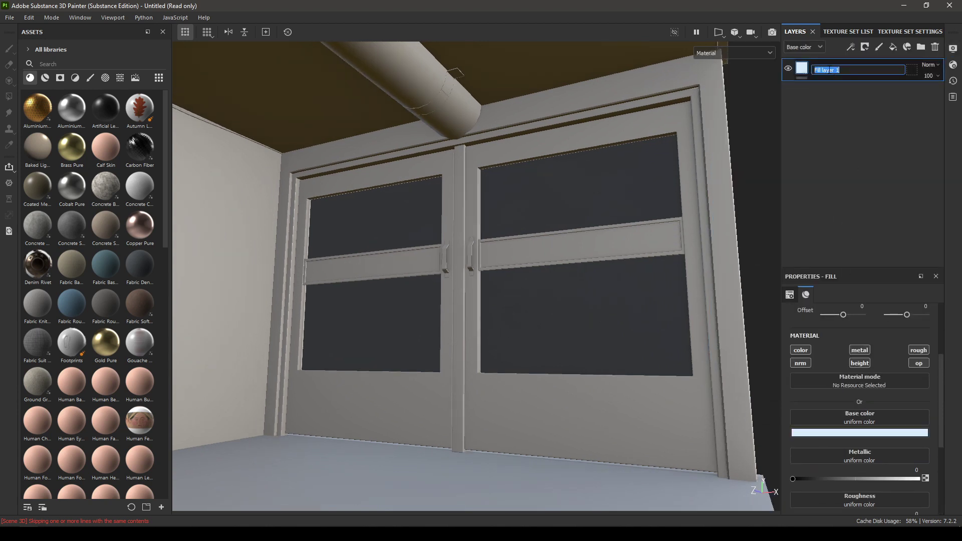
type("Base")
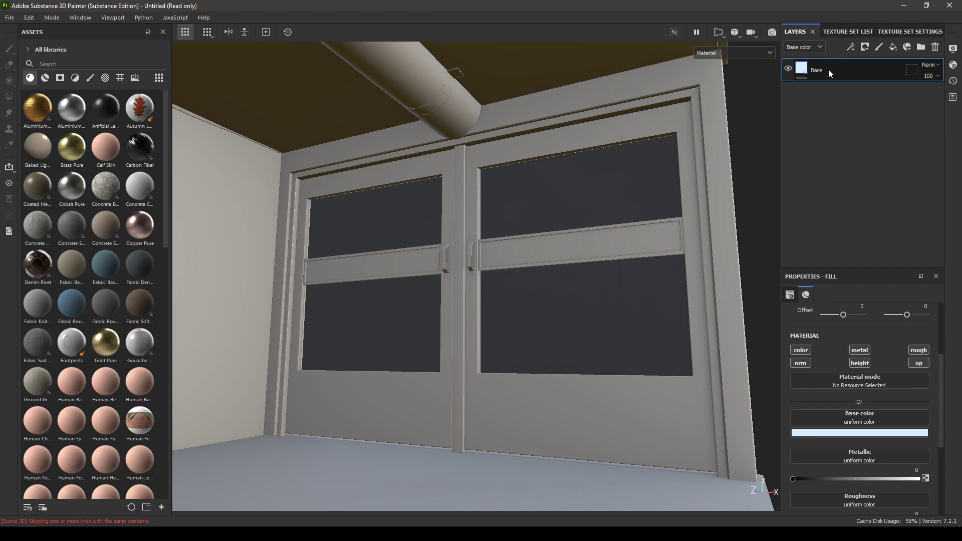
key("Return")
Step: Add a new fill layer above Base and disable all its channels except roughness
left_click_drag(656, 175, 533, 212, "alt")
right_click_drag(534, 212, 537, 285, "alt")
middle_click_drag(537, 284, 577, 269, "alt")
right_click_drag(577, 268, 580, 248, "alt")
left_click_drag(581, 248, 596, 245, "alt")
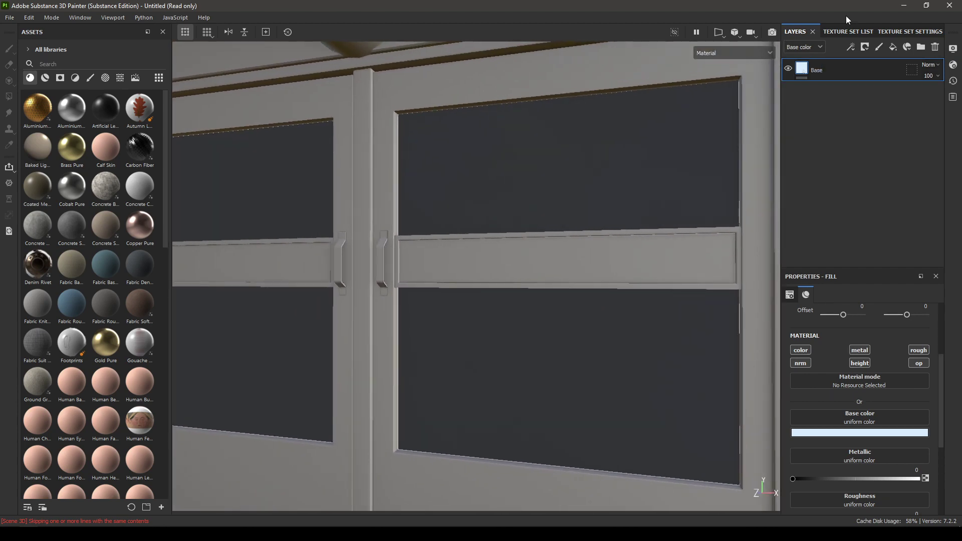
left_click(894, 47)
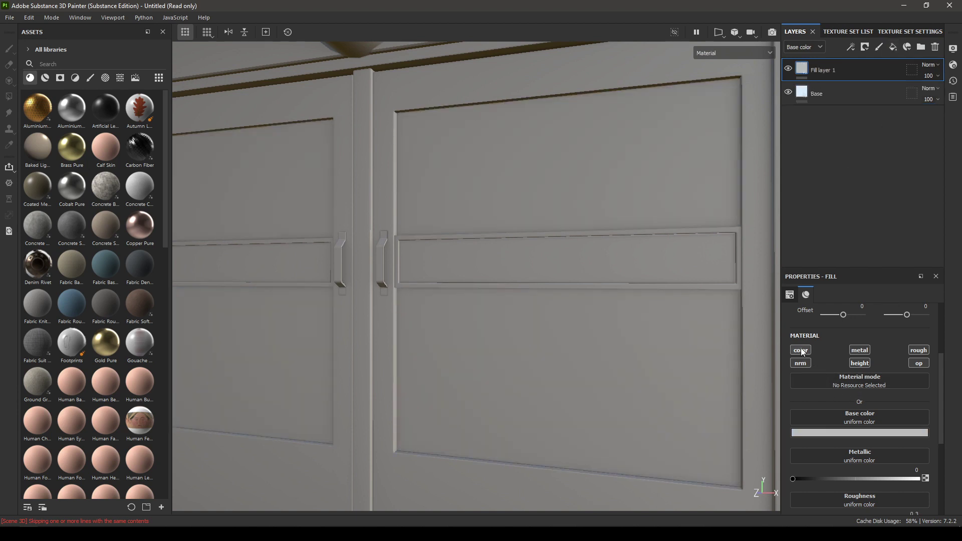
left_click(801, 350)
left_click(802, 364)
left_click(860, 362)
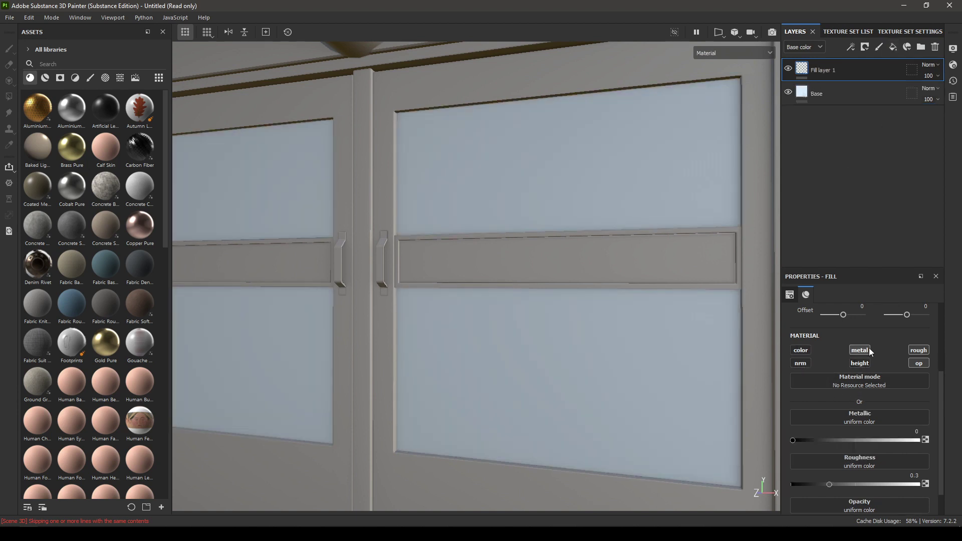
left_click(869, 349)
left_click(918, 364)
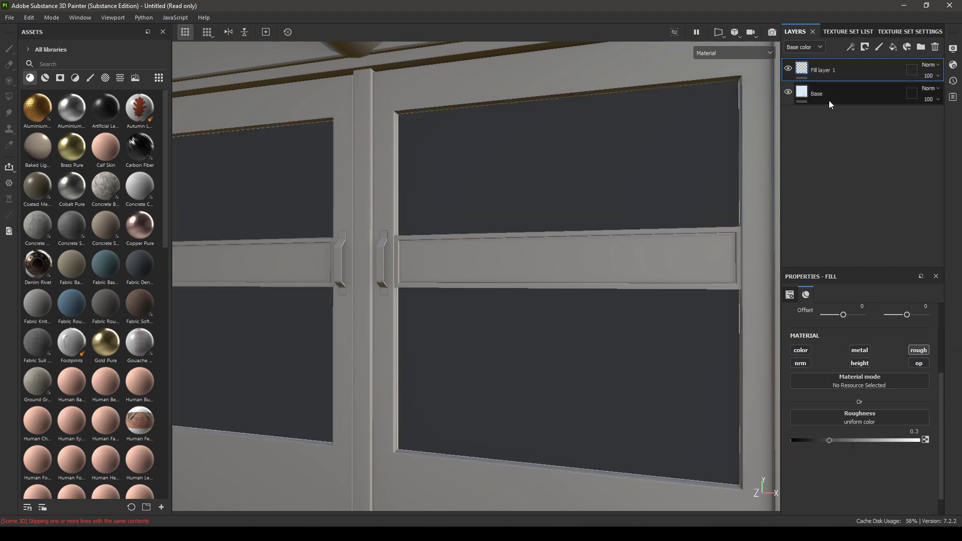
Step: Add a black mask to the new fill layer with a fill effect using the Grunge Leak Dirty texture
right_click(814, 70)
left_click(860, 88)
right_click(853, 75)
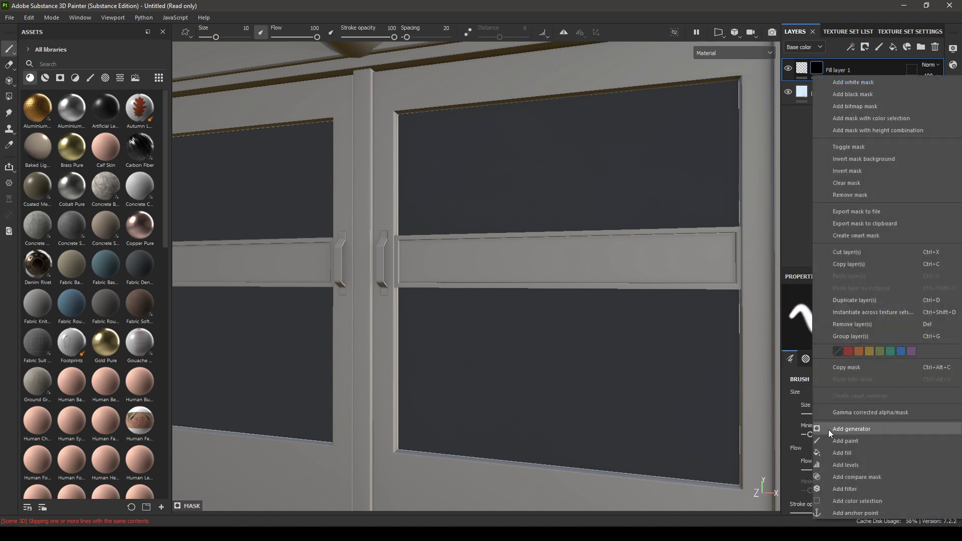
left_click(859, 454)
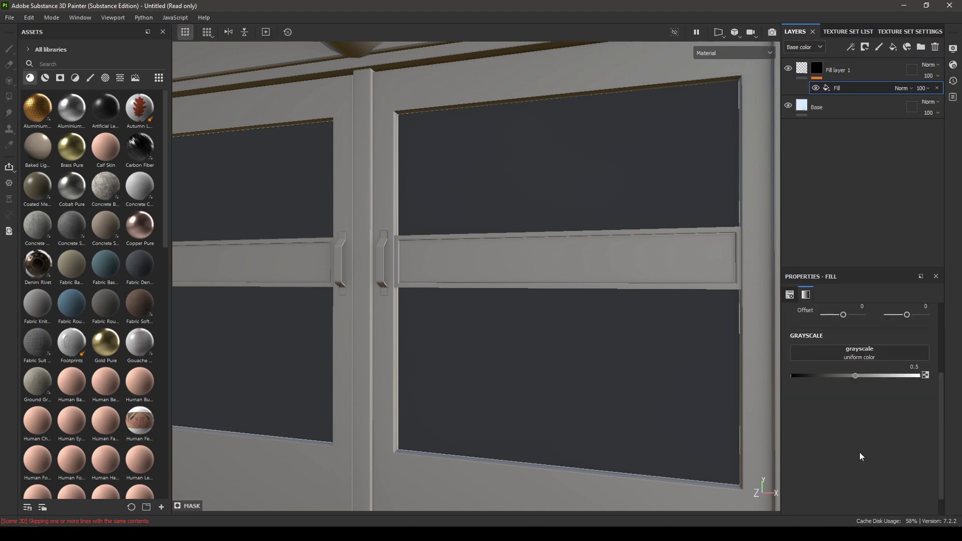
left_click(853, 351)
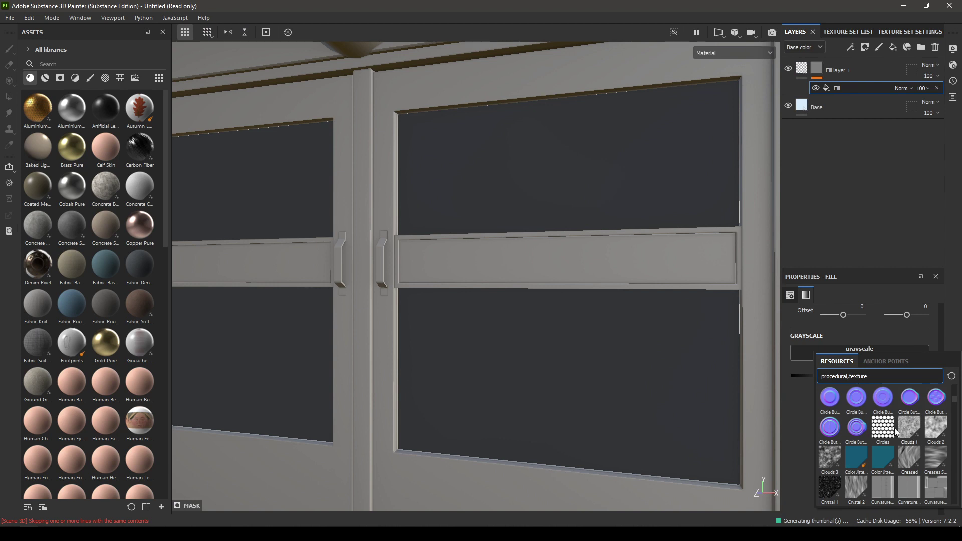
mouse_move(885, 399)
scroll(886, 399, "down", 5)
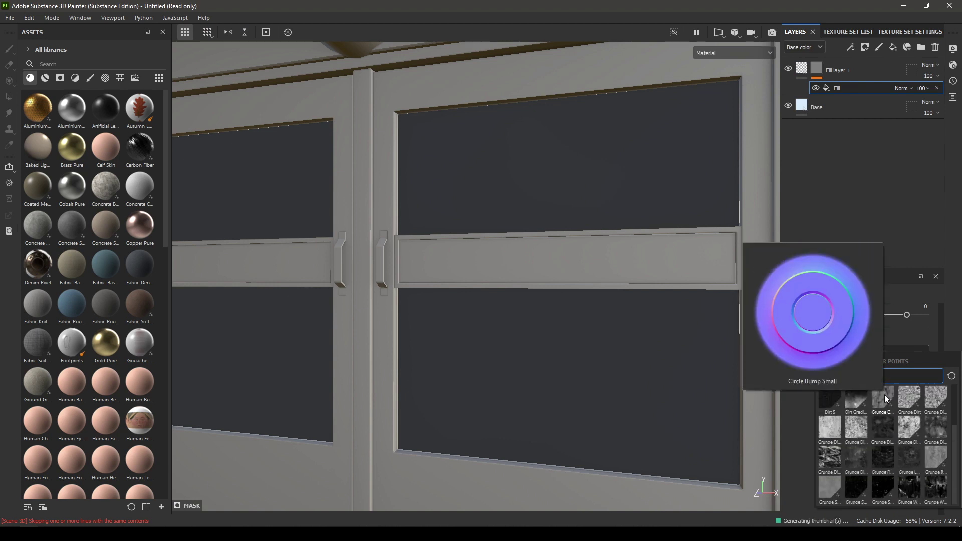
mouse_move(914, 459)
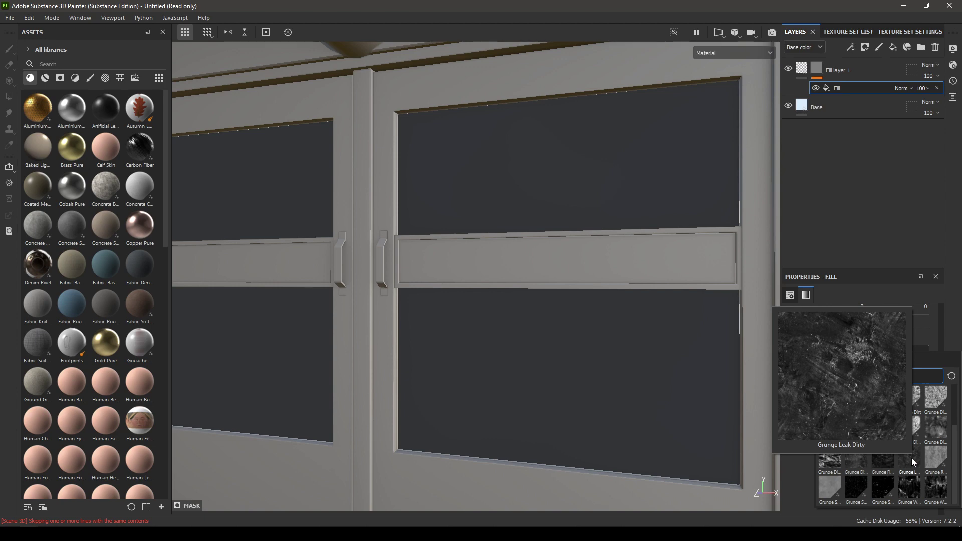
left_click(913, 462)
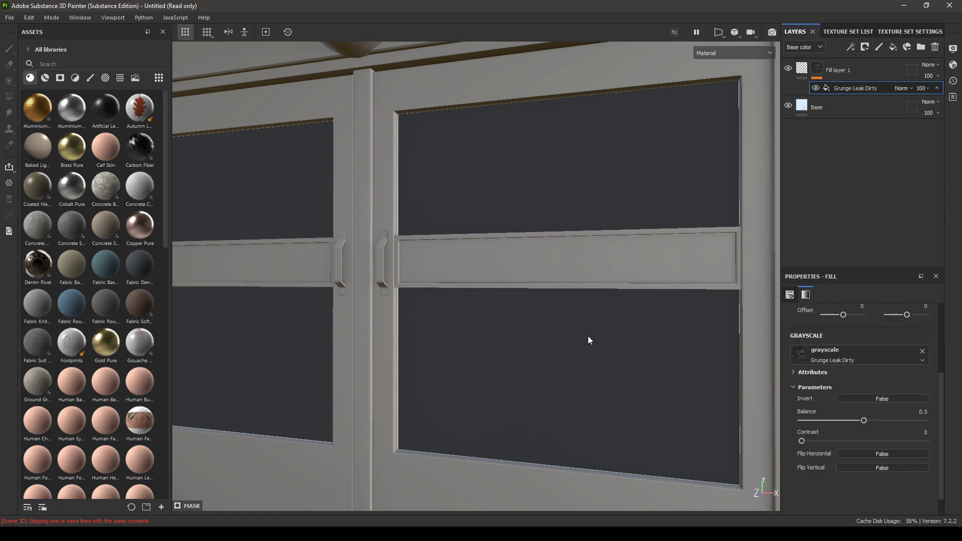
Step: Enable the opacity channel on the grunge-masked fill layer and set it to 0.1
left_click_drag(588, 341, 407, 408, "alt")
right_click_drag(406, 408, 426, 55, "alt")
left_click(807, 67)
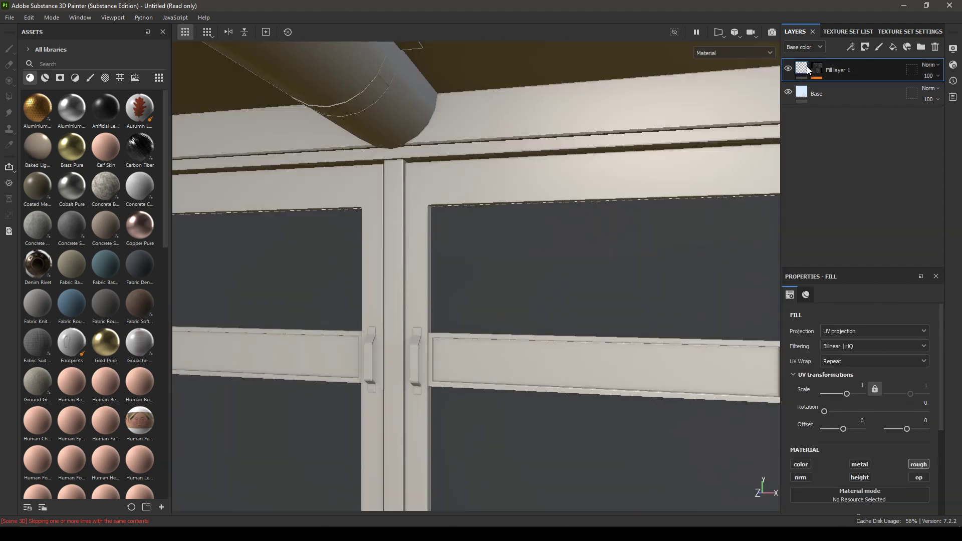
scroll(897, 432, "down", 3)
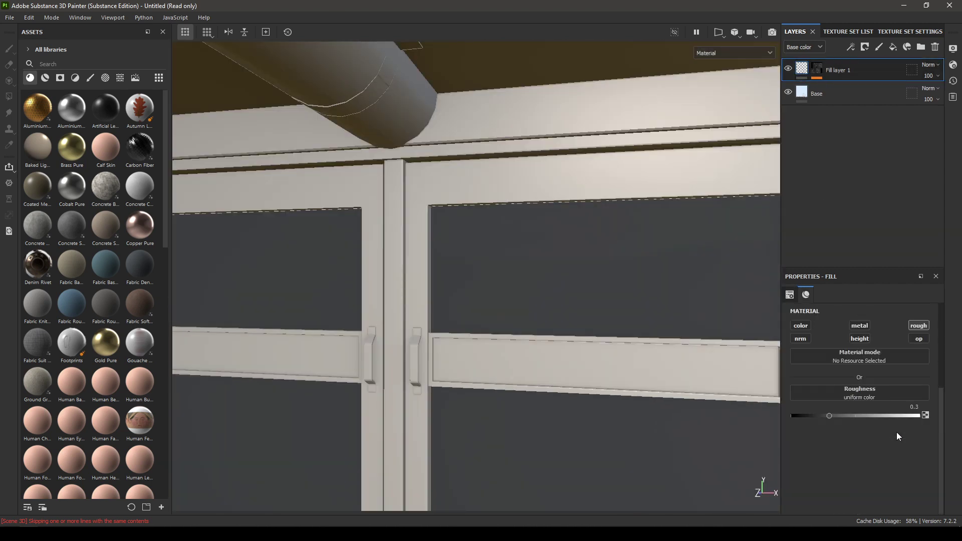
left_click(919, 339)
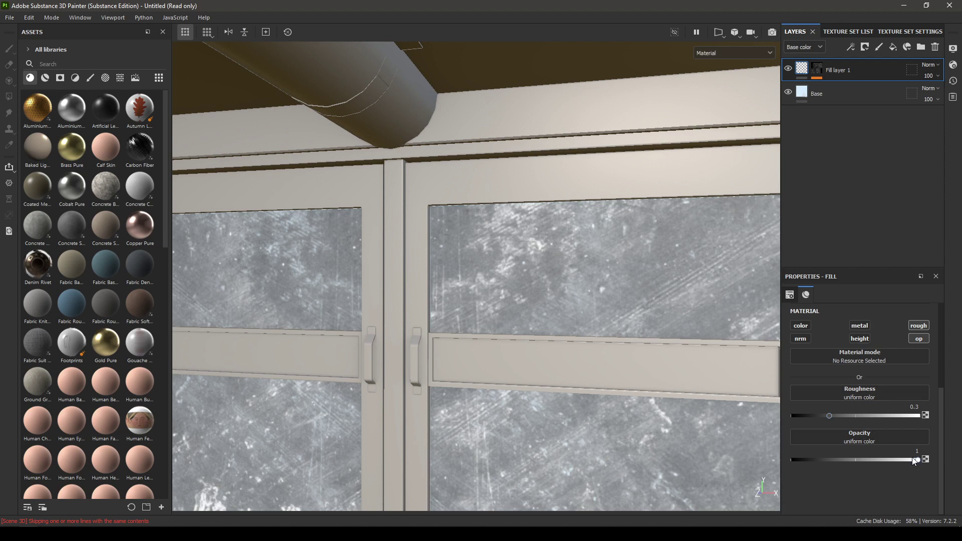
left_click_drag(915, 461, 831, 469)
left_click_drag(817, 467, 811, 467)
left_click(897, 459)
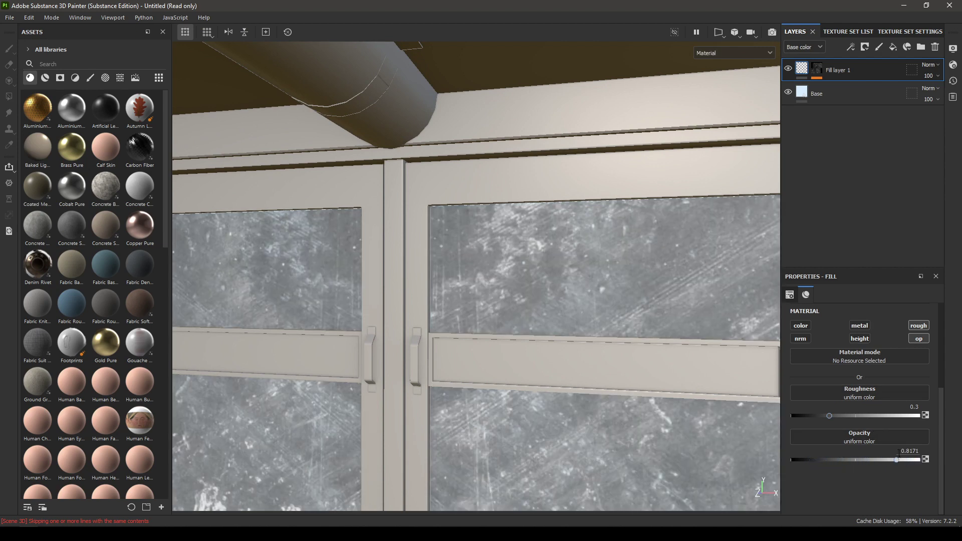
left_click(897, 453)
type("0.1")
key("Return")
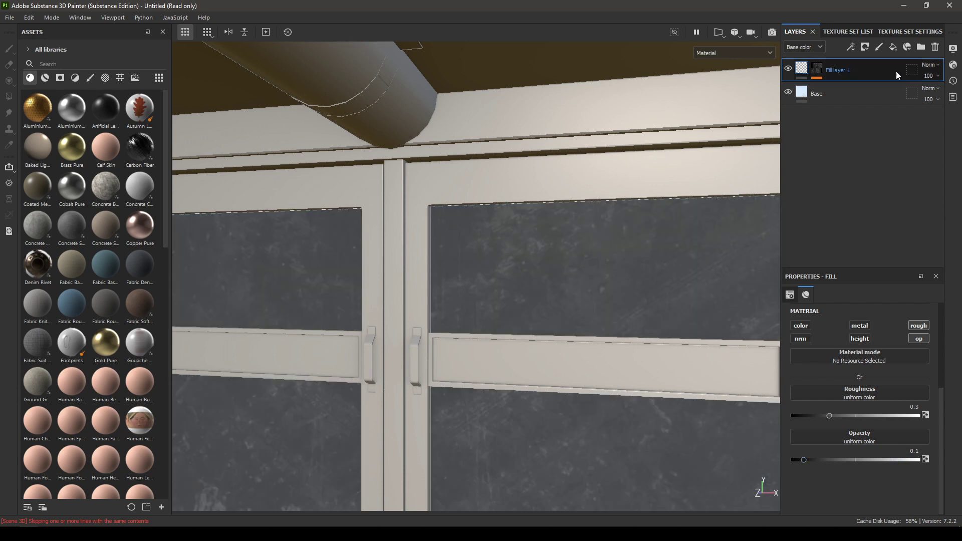
Step: Set the Grunge Leak Dirty mask fill to tri-planar projection
left_click(817, 70)
left_click(852, 88)
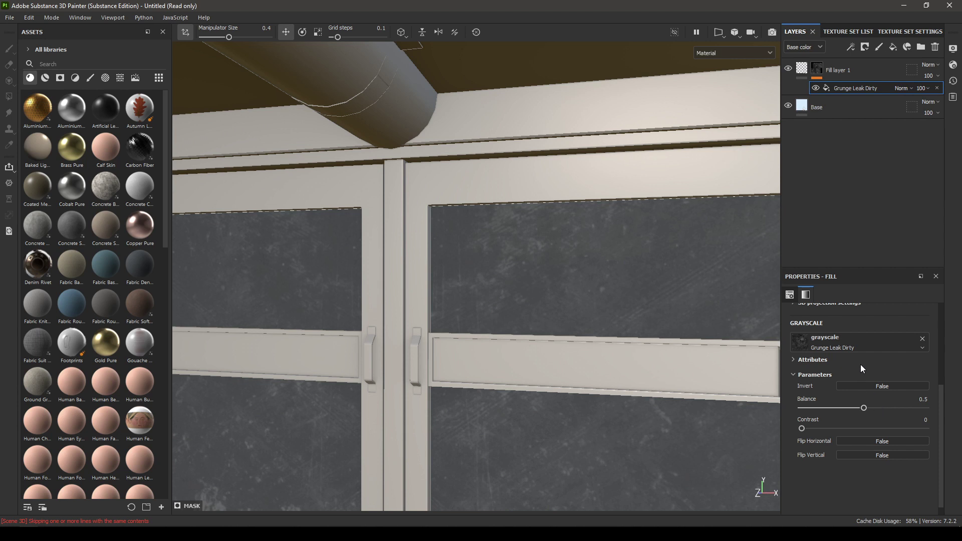
scroll(861, 366, "up", 3)
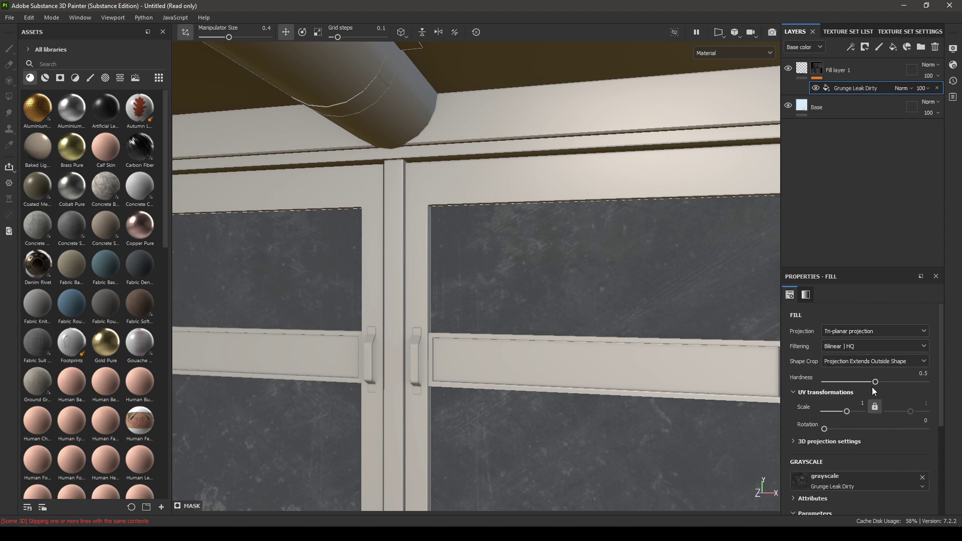
left_click(859, 329)
left_click(862, 361)
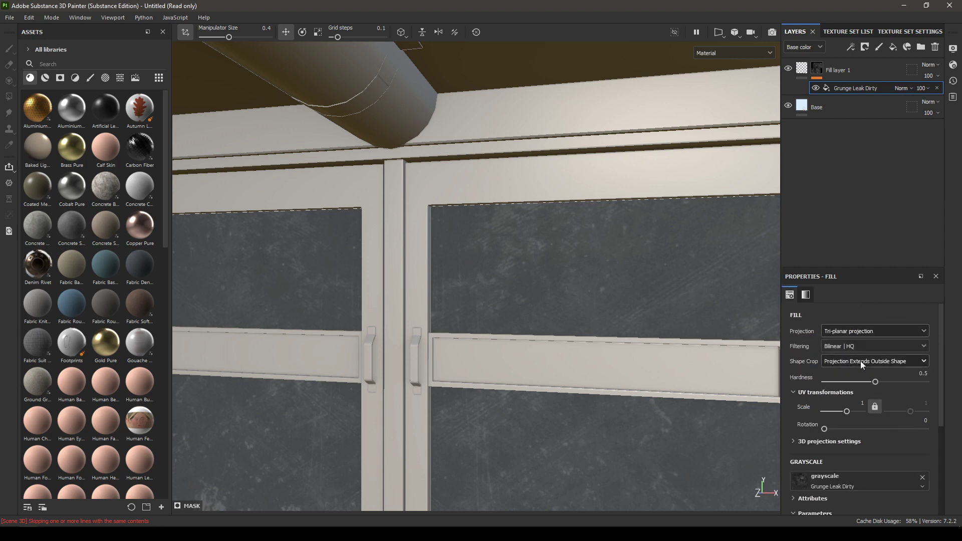
Step: Set the opacity of the Grunge Leak Dirty fill effect in the mask to 10
left_click(922, 89)
left_click_drag(954, 107, 919, 107)
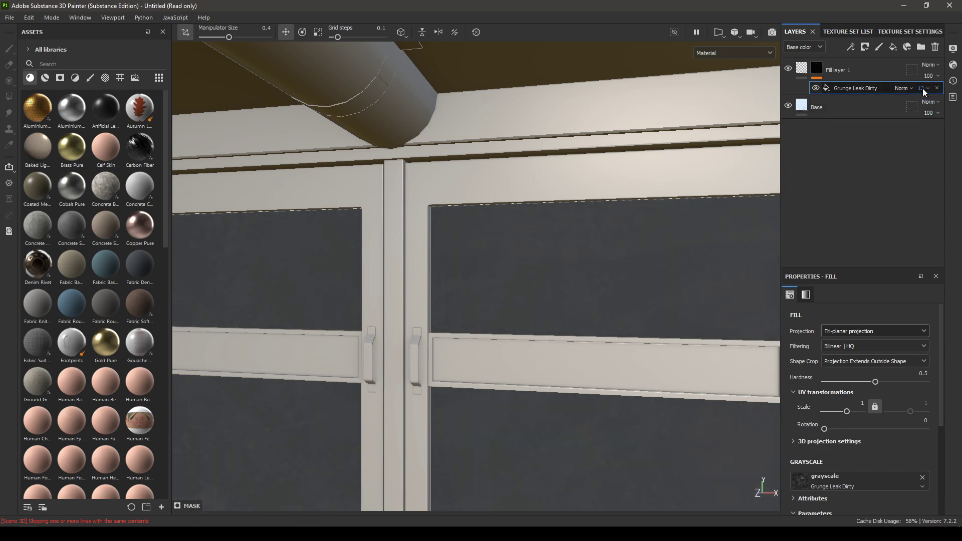
left_click(943, 97)
type("10")
key("Return")
Step: Examine the glass door panes from a distance and up close to judge the grunge intensity
right_click_drag(451, 259, 408, 315, "alt")
left_click_drag(407, 315, 449, 279, "alt")
right_click_drag(450, 279, 363, 92, "alt")
left_click_drag(363, 92, 374, 215, "alt")
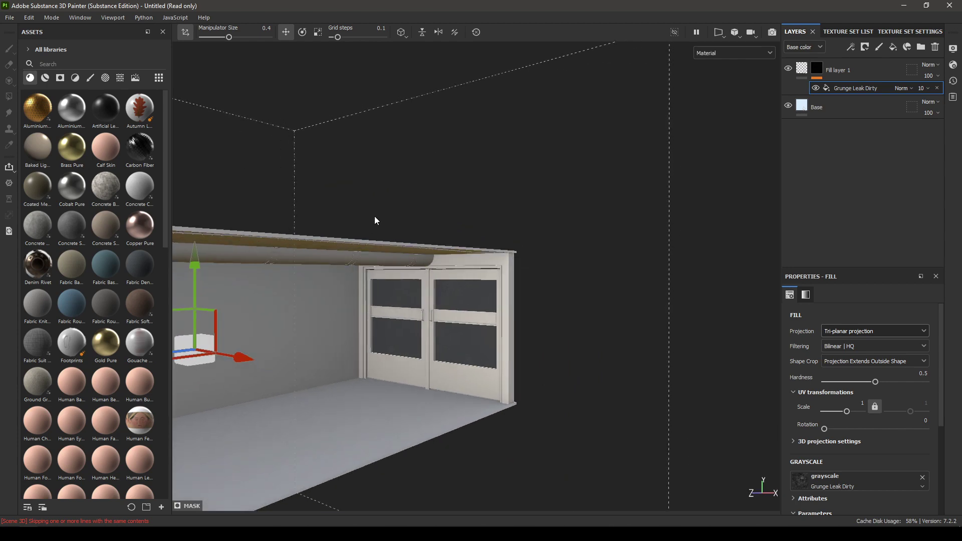
right_click_drag(374, 215, 469, 412, "alt")
left_click_drag(469, 412, 540, 288, "alt")
right_click_drag(541, 288, 555, 327, "alt")
left_click_drag(555, 327, 496, 346, "alt")
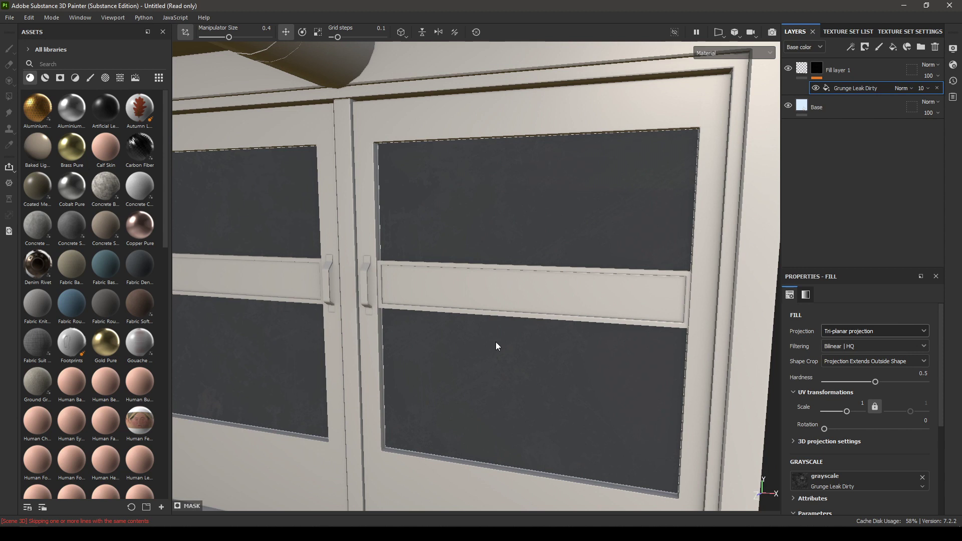
Step: Rename the grunge-masked fill layer as Roughness
double_click(839, 70)
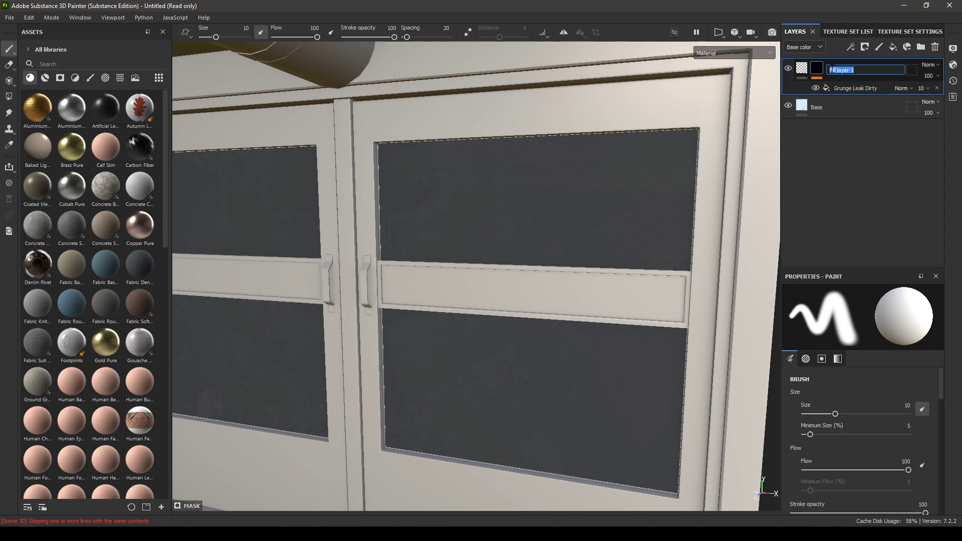
type("Roughness")
key("Return")
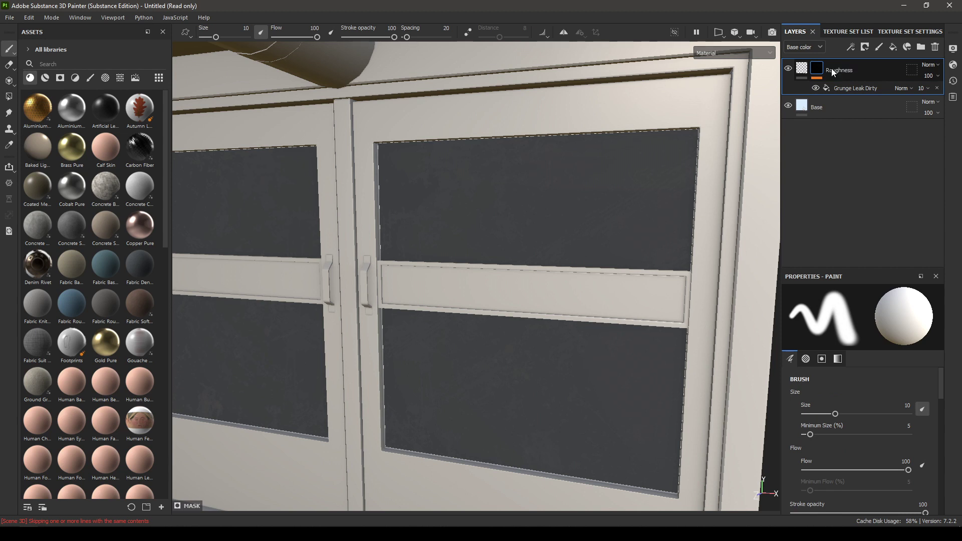
Step: Switch to the Metal_Door texture set and delete its default layer
left_click(848, 31)
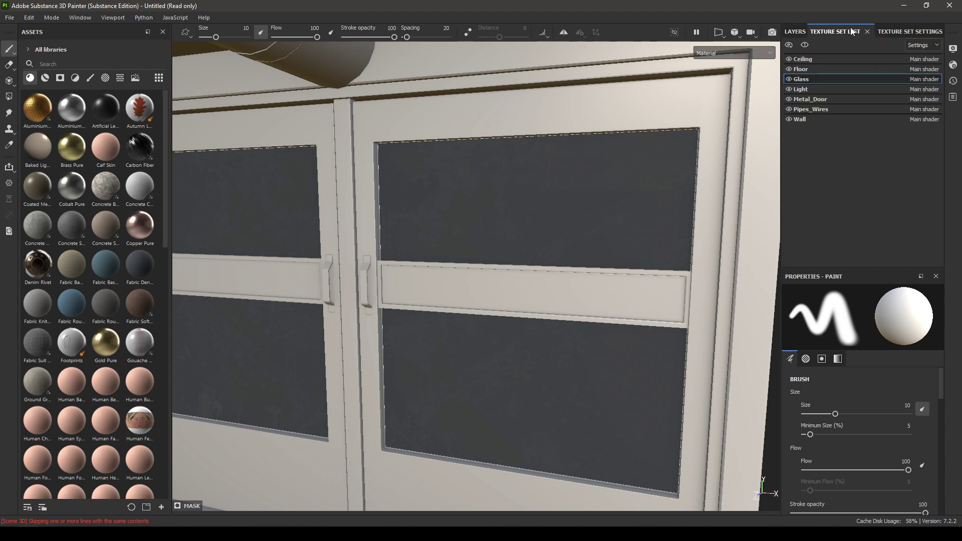
left_click(818, 100)
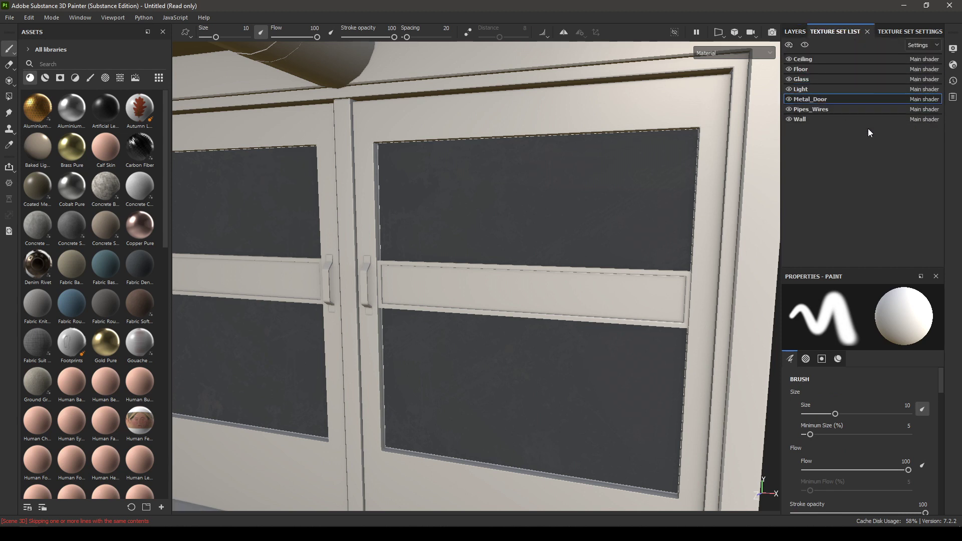
left_click(795, 31)
scroll(557, 346, "down", 5)
left_click_drag(496, 227, 576, 231, "alt")
left_click(935, 47)
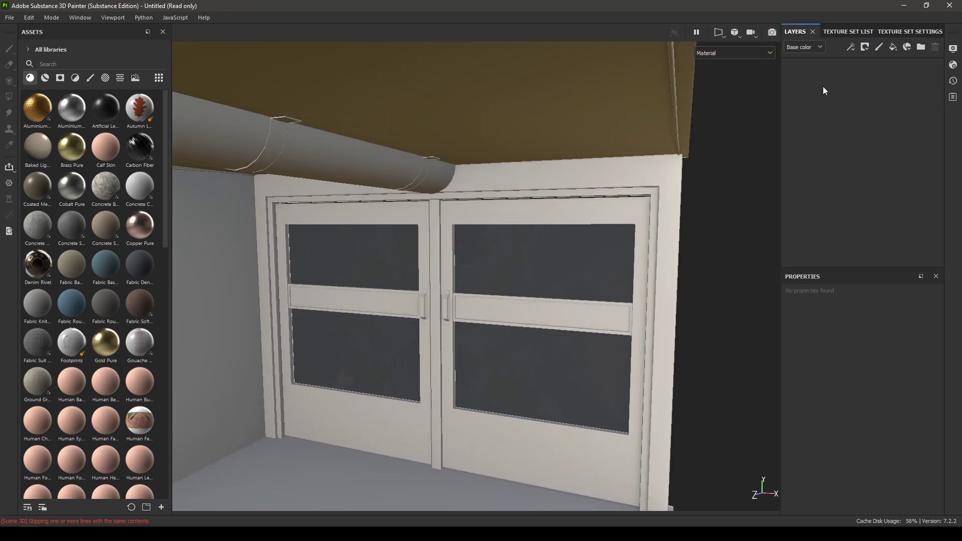
Step: Add a fill layer to the Metal_Door texture set and set it to tri-planar projection
left_click(893, 48)
left_click(864, 330)
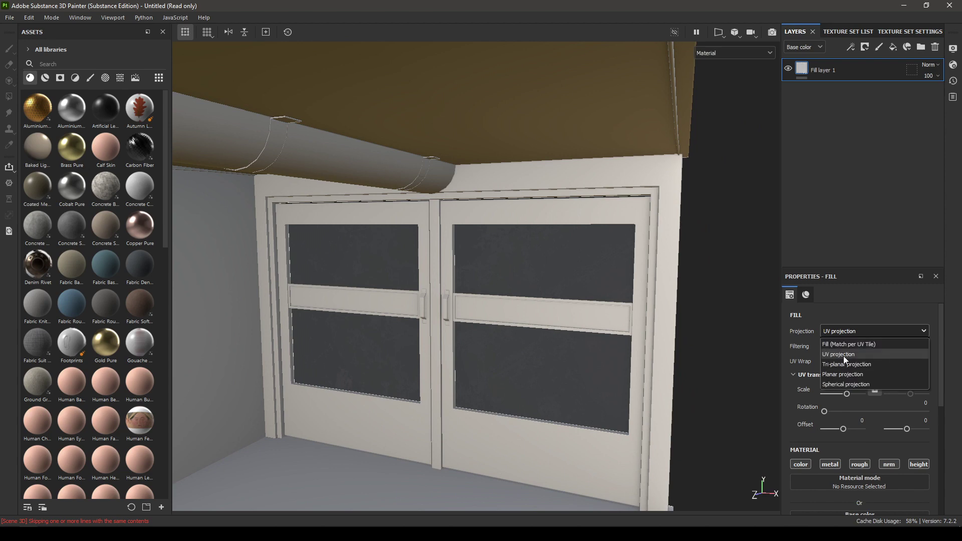
left_click(844, 364)
Step: Set the metallic value of the door's fill layer to 1
scroll(850, 392, "down", 3)
scroll(850, 393, "down", 2)
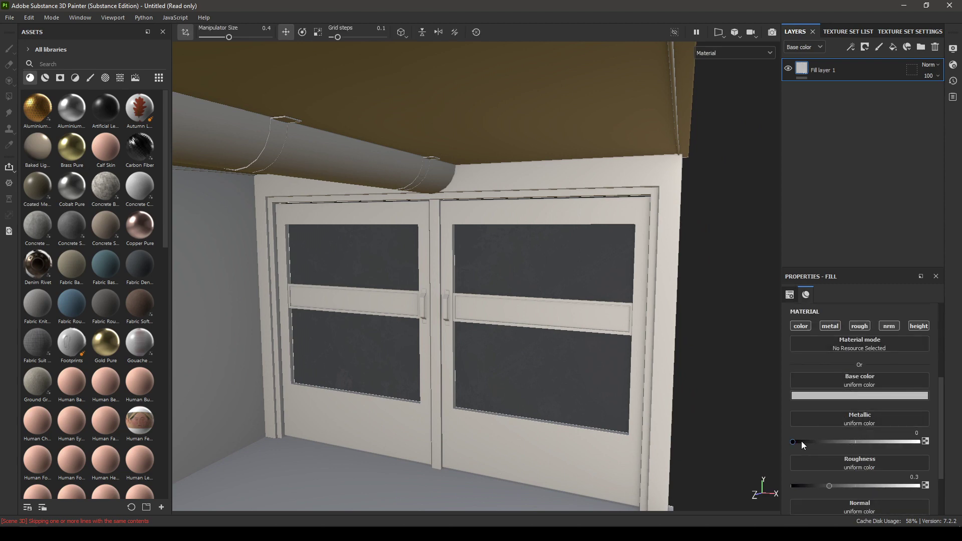
left_click_drag(801, 441, 955, 442)
left_click_drag(589, 382, 619, 463, "alt")
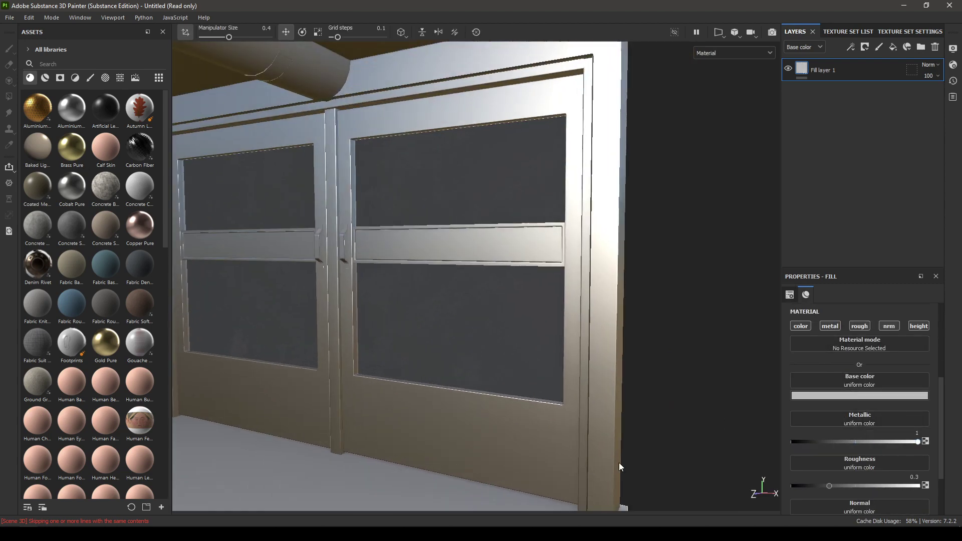
middle_click_drag(631, 441, 627, 354, "alt")
left_click_drag(627, 354, 597, 365, "alt")
middle_click_drag(597, 365, 653, 419, "alt")
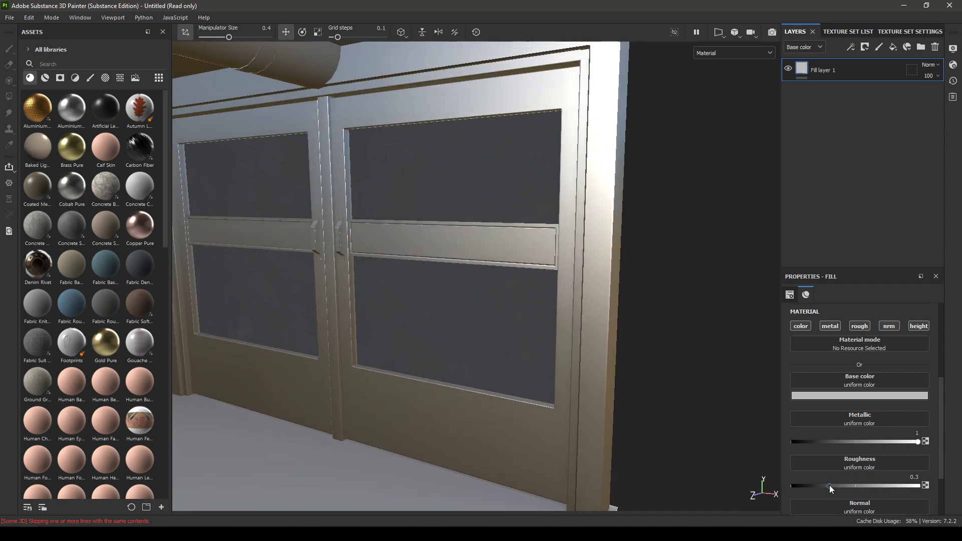
Step: Set the roughness of the door's fill layer to 0.45
left_click_drag(830, 486, 851, 485)
left_click(910, 477)
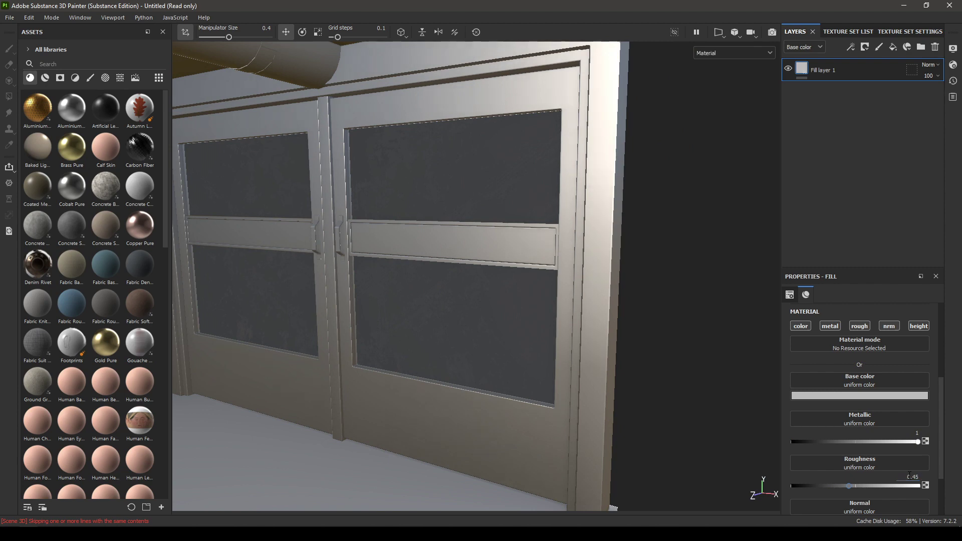
left_click_drag(651, 301, 622, 328, "alt")
left_click_drag(432, 301, 599, 451, "alt")
scroll(897, 455, "down", 2)
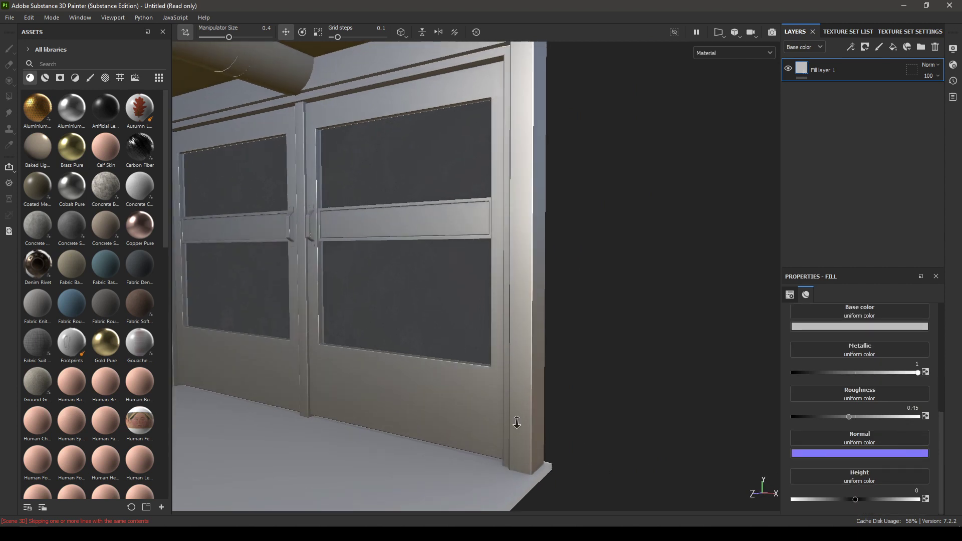
left_click_drag(517, 423, 575, 289, "alt")
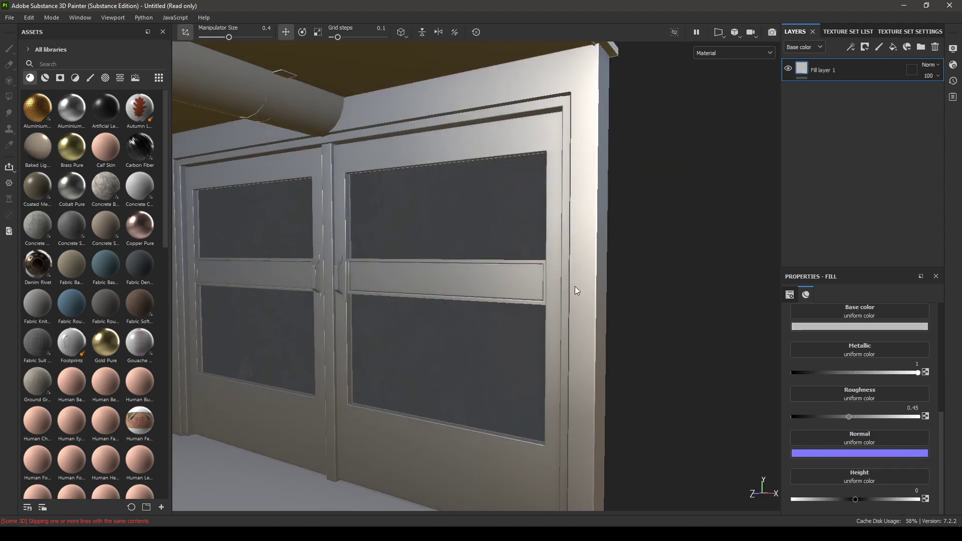
Step: Darken the base color of the door's fill layer to gray 979797
left_click(861, 328)
left_click_drag(948, 365, 949, 376)
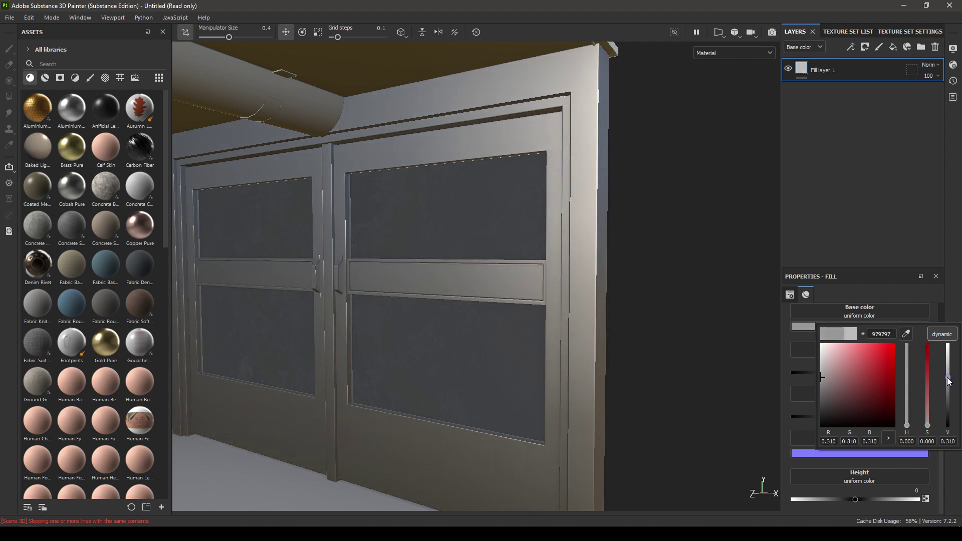
left_click_drag(578, 333, 593, 336, "alt")
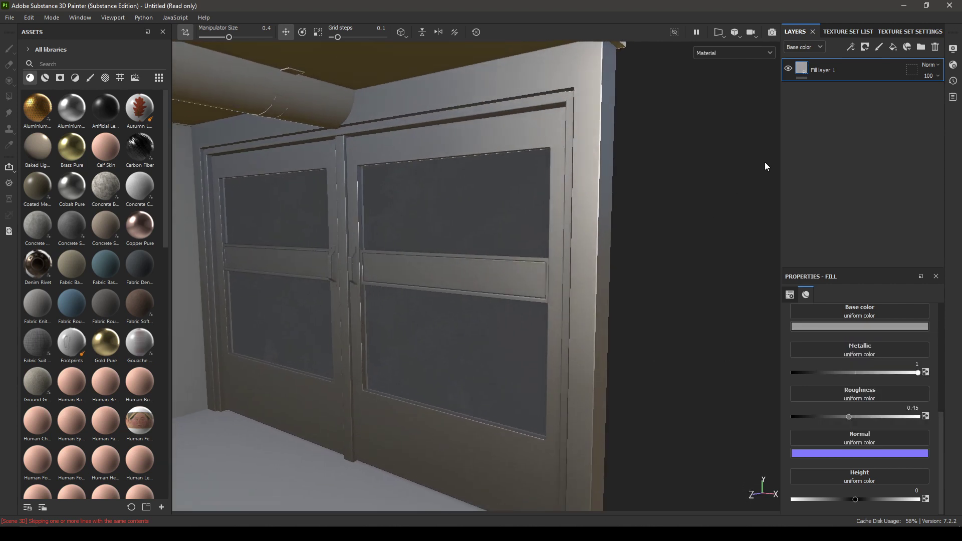
Step: Rename the door's fill layer as Base
double_click(820, 69)
type("Bas")
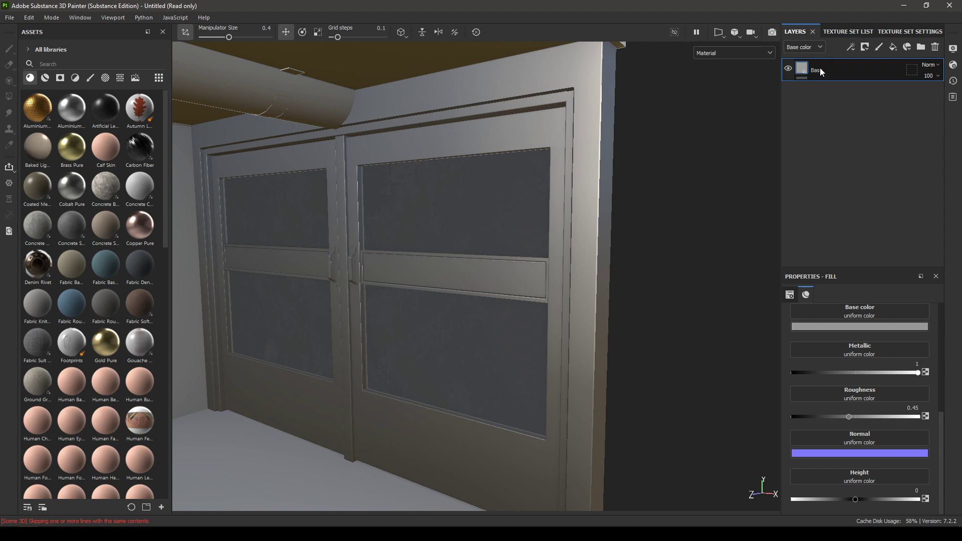
type("e")
key("Return")
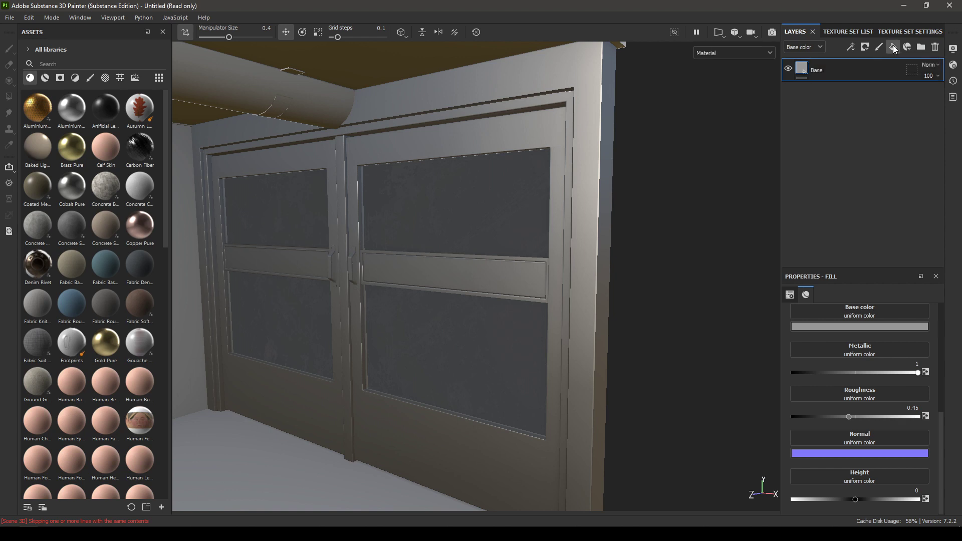
Step: Add a second fill layer above Base with metallic 1 and roughness 0.4
left_click(894, 47)
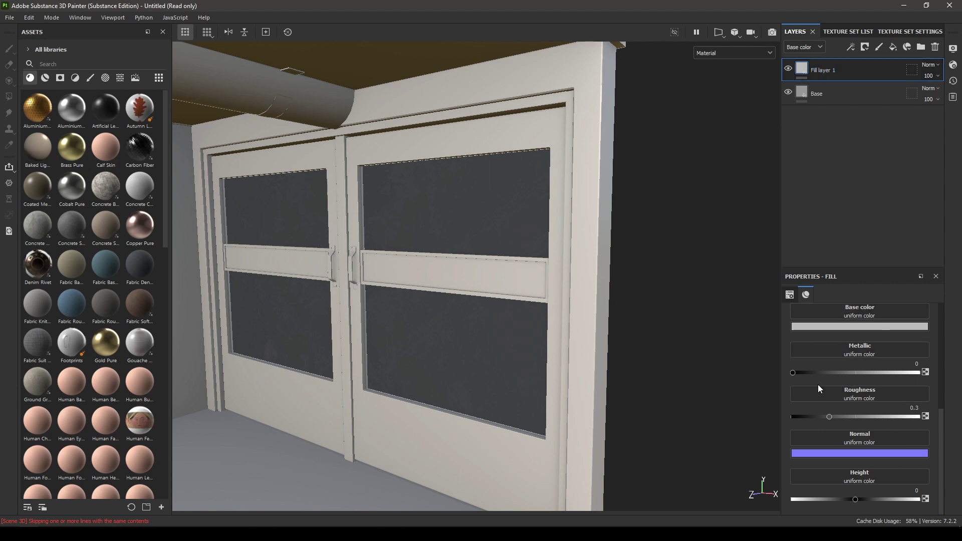
left_click_drag(813, 374, 935, 378)
left_click(915, 408)
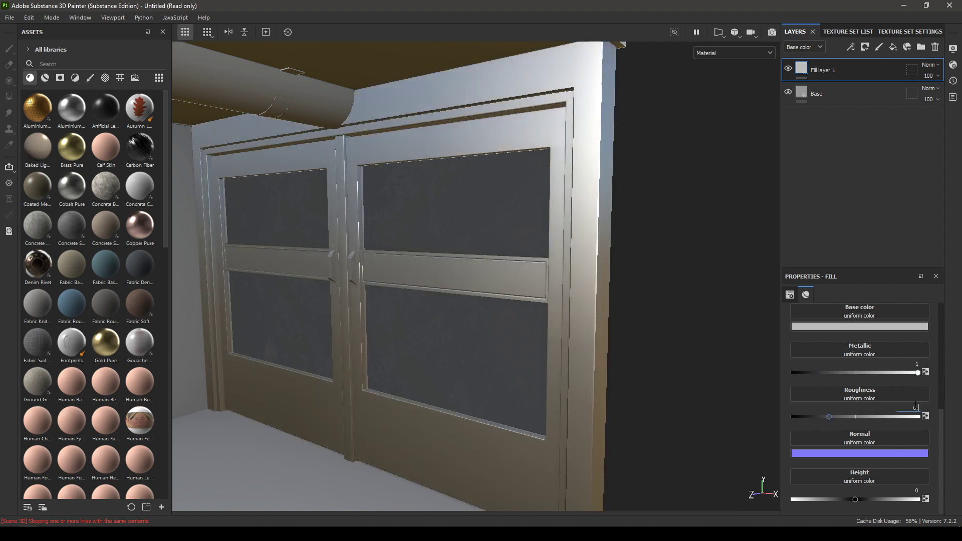
type("0.4")
key("Return")
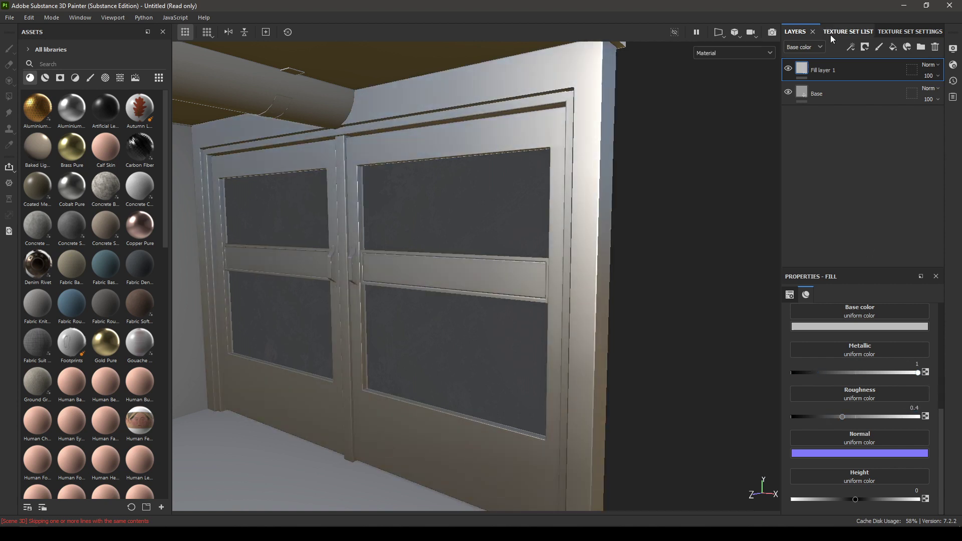
Step: Add a black mask to the new fill layer with a fill effect using the Cells 4 texture
right_click(831, 70)
left_click(851, 77)
right_click(849, 70)
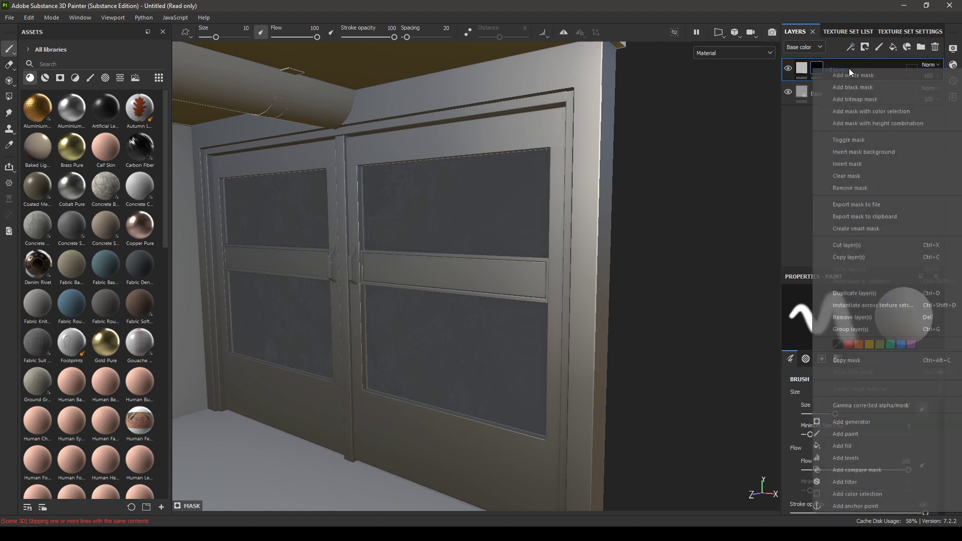
left_click(852, 445)
left_click(121, 79)
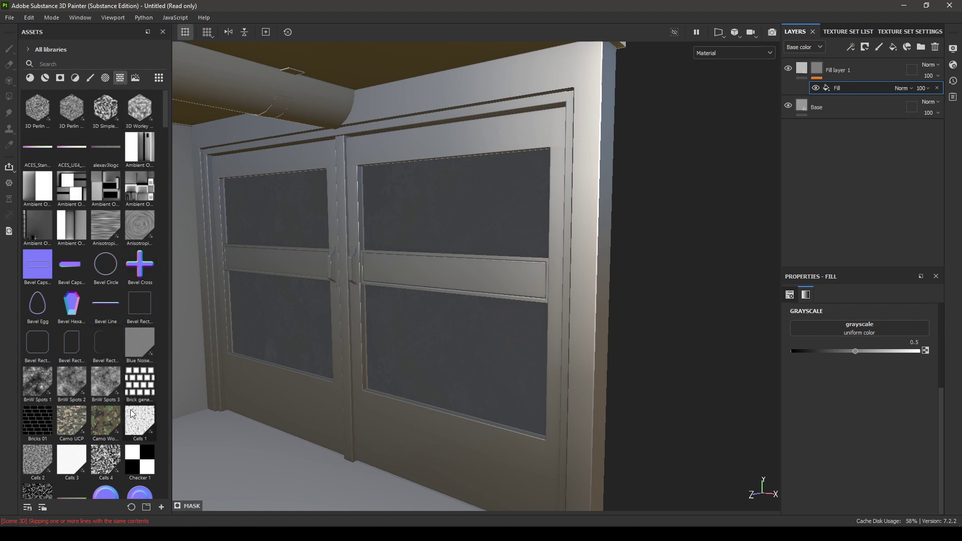
mouse_move(44, 466)
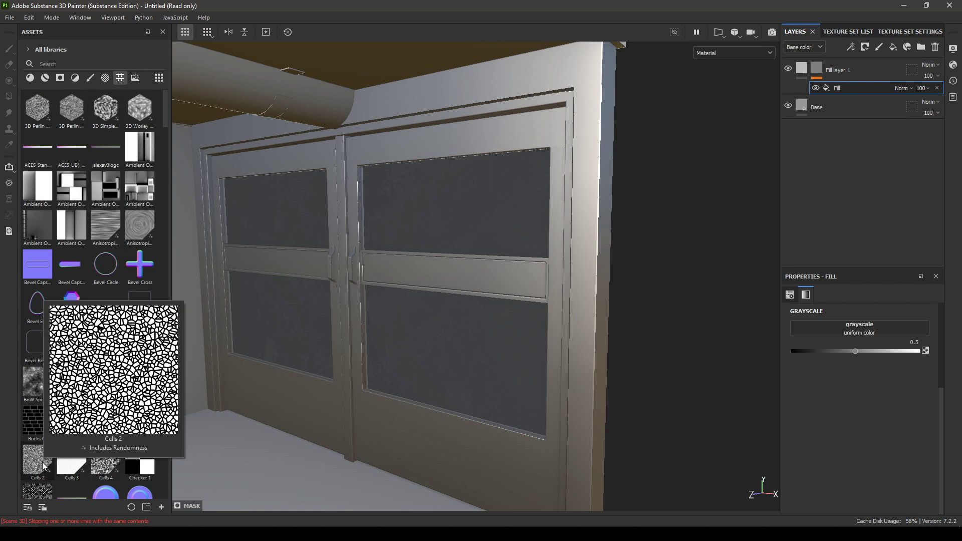
mouse_move(121, 467)
left_click_drag(111, 467, 847, 335)
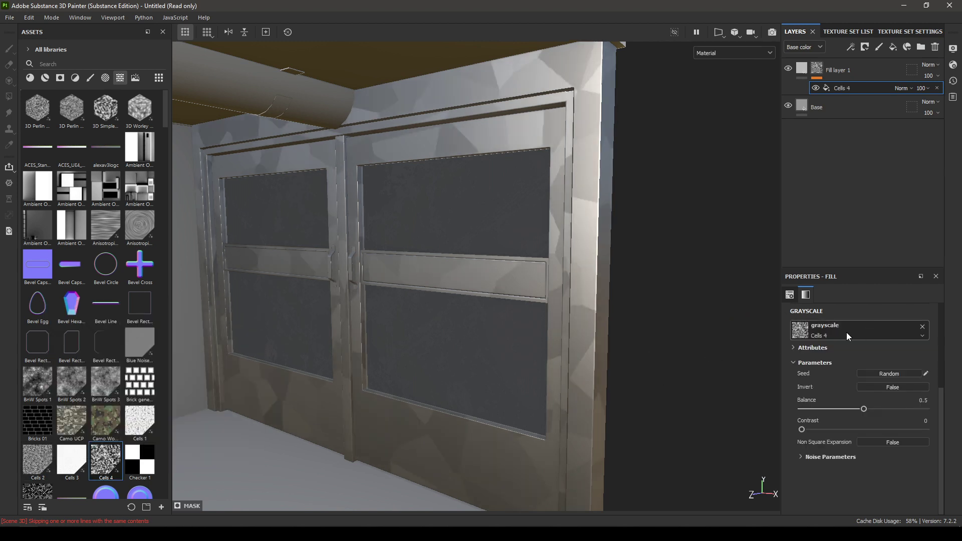
Step: Set the Cells 4 mask fill to tri-planar projection with a scale of 25
left_click(878, 332)
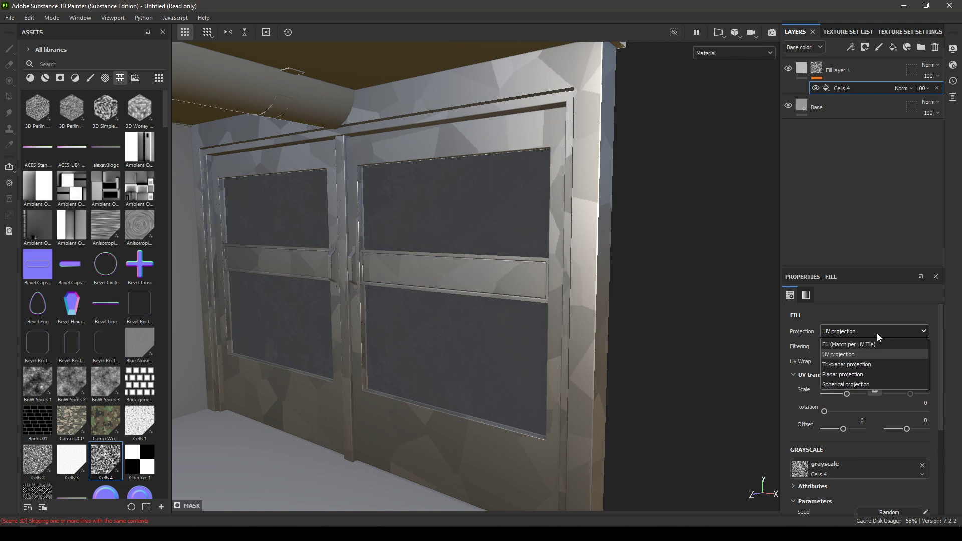
left_click(871, 366)
left_click(863, 403)
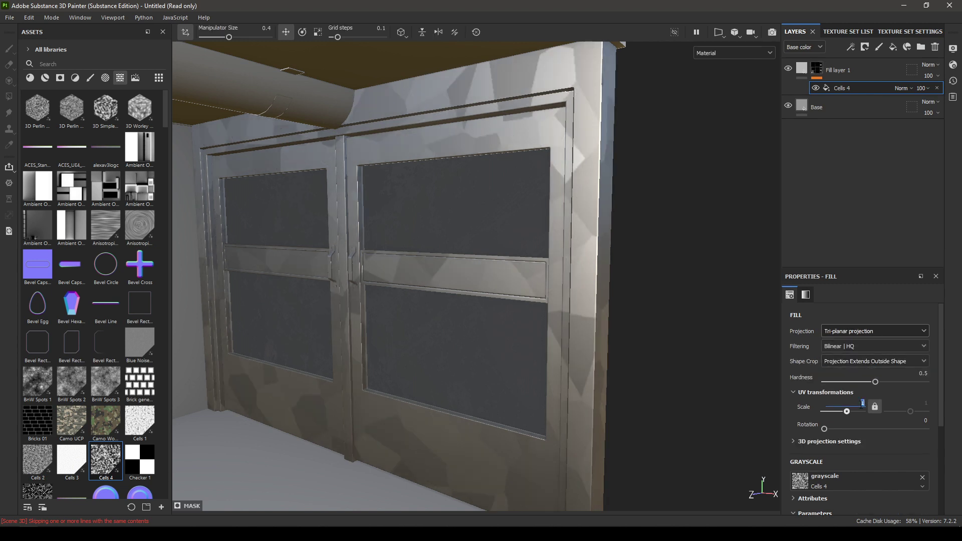
type("25")
key("Return")
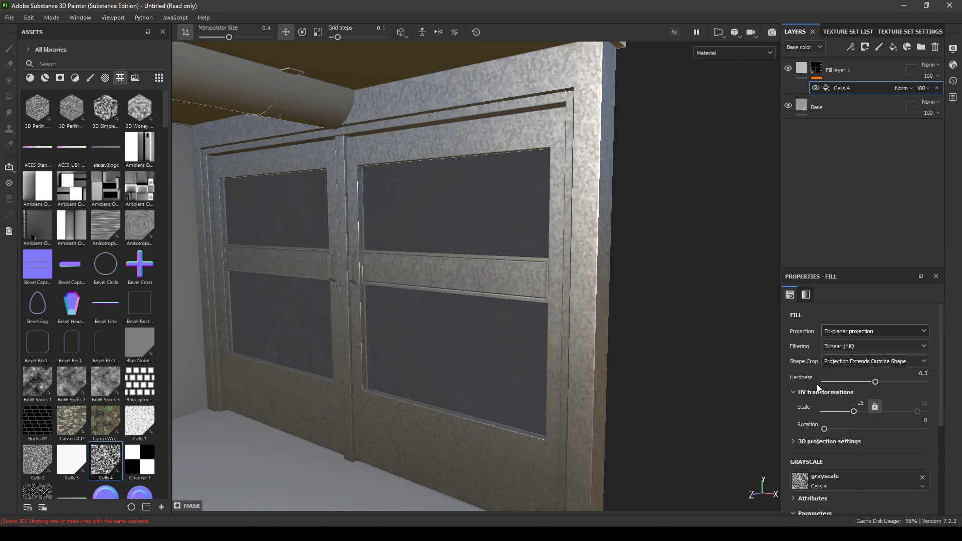
Step: Increase the scale of the Cells 4 mask fill to 50
mouse_move(584, 289)
left_mouse_down("alt")
mouse_move(663, 245)
mouse_move(579, 284)
left_mouse_up("alt")
scroll(611, 312, "up", 1)
left_click(861, 403)
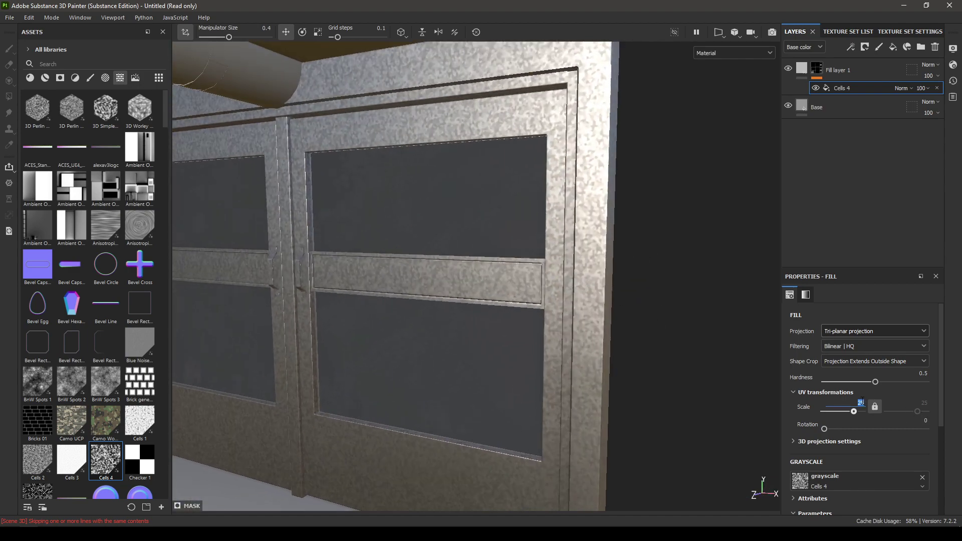
type("50")
key("Return")
left_click_drag(638, 331, 651, 310, "alt")
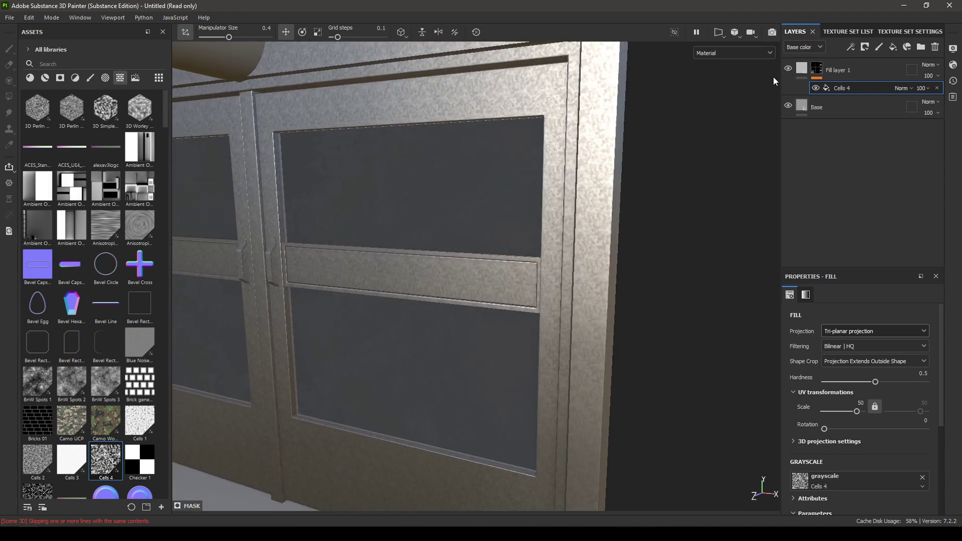
Step: Darken the base color of the cell-masked fill layer to gray 9c9c9c
left_click(802, 69)
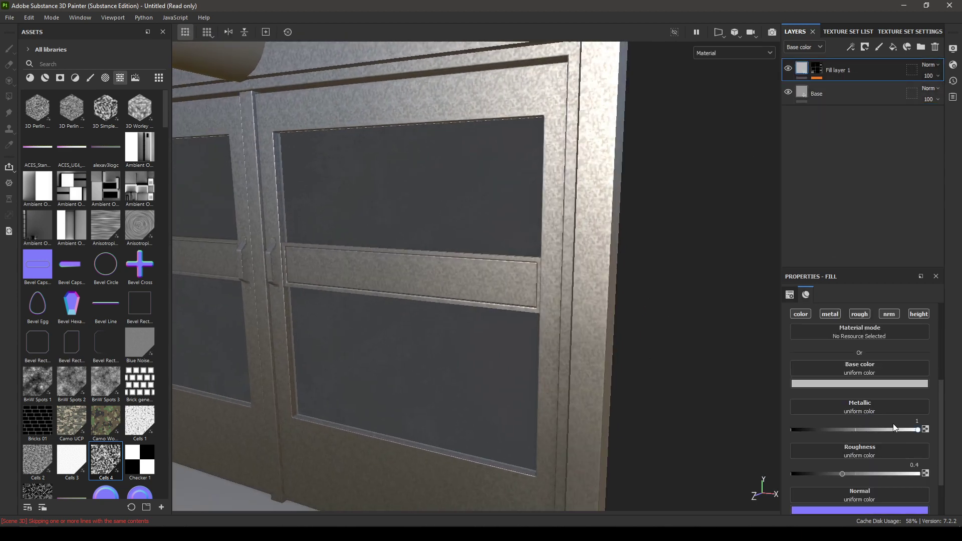
left_click(888, 384)
left_click_drag(950, 435, 950, 446)
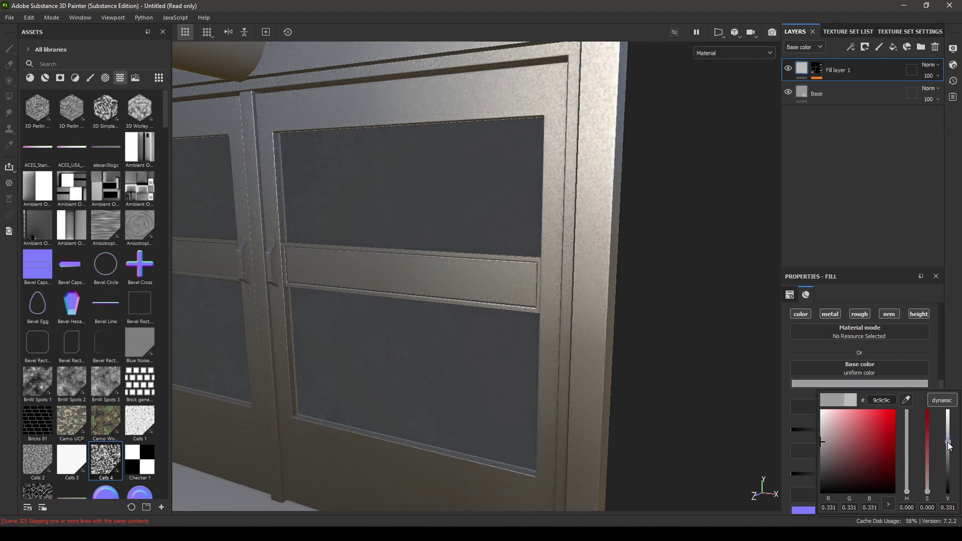
mouse_move(603, 348)
left_mouse_down("alt")
mouse_move(660, 305)
mouse_move(552, 292)
mouse_move(510, 226)
mouse_move(608, 361)
left_mouse_up("alt")
right_click_drag(608, 361, 625, 431, "alt")
right_click_drag(543, 296, 466, 240, "alt")
middle_click_drag(489, 296, 540, 413, "alt")
left_click_drag(539, 413, 621, 240, "alt")
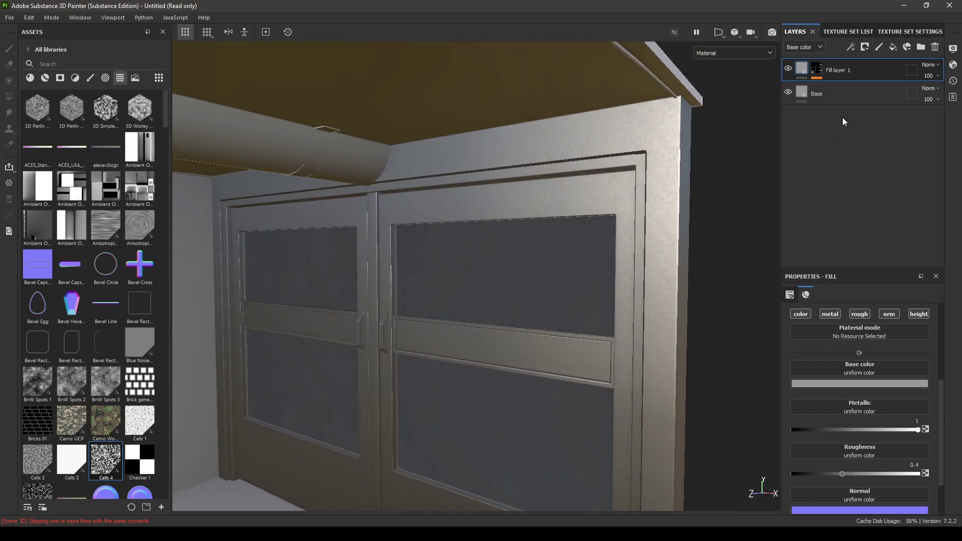
Step: Rename the cell-masked fill layer to Cells
double_click(837, 71)
type("Cells")
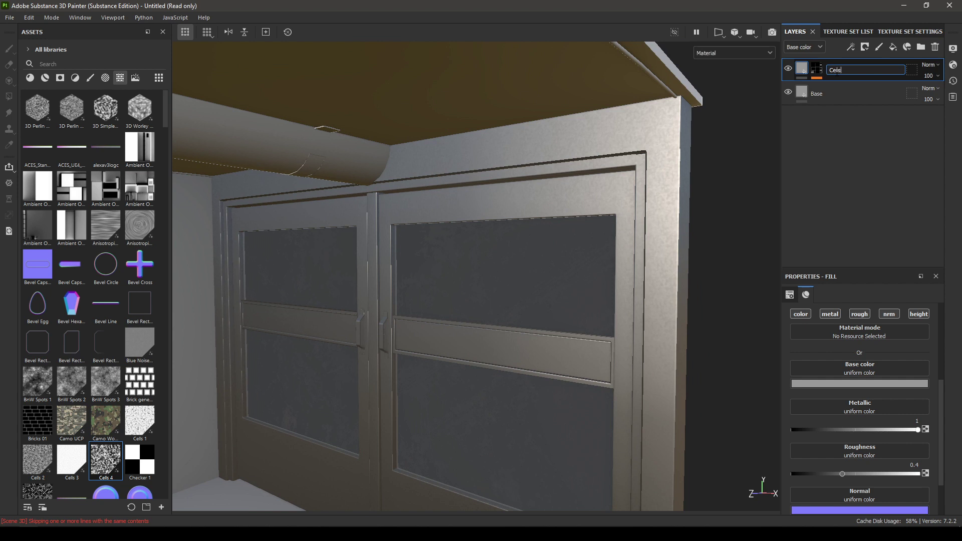
key("Return")
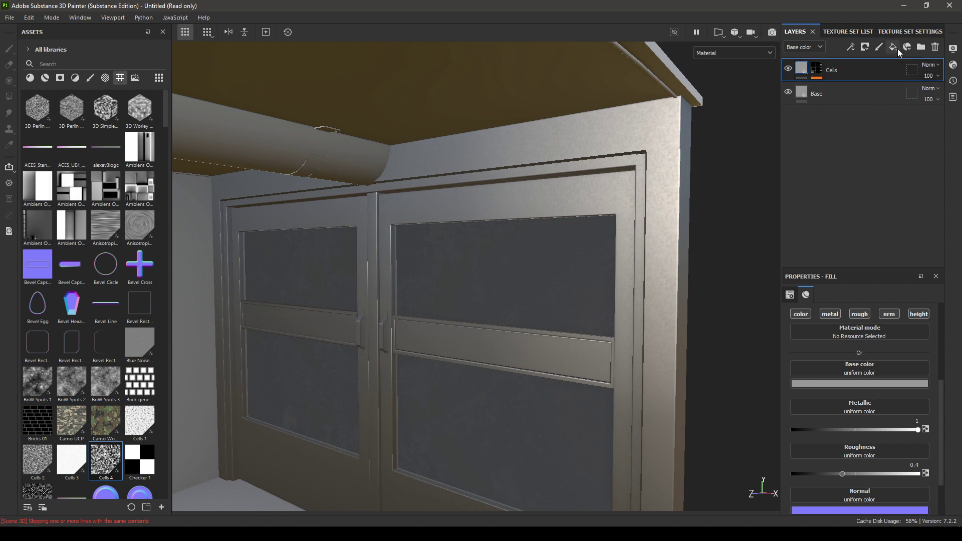
Step: Add a new fill layer above Cells with only the roughness channel enabled
left_click(894, 47)
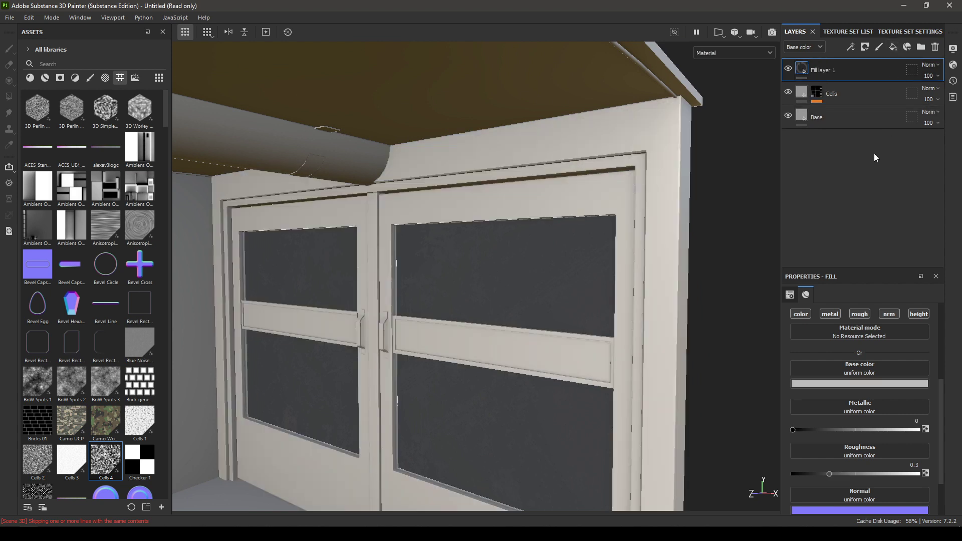
left_click(801, 314)
left_click(829, 315)
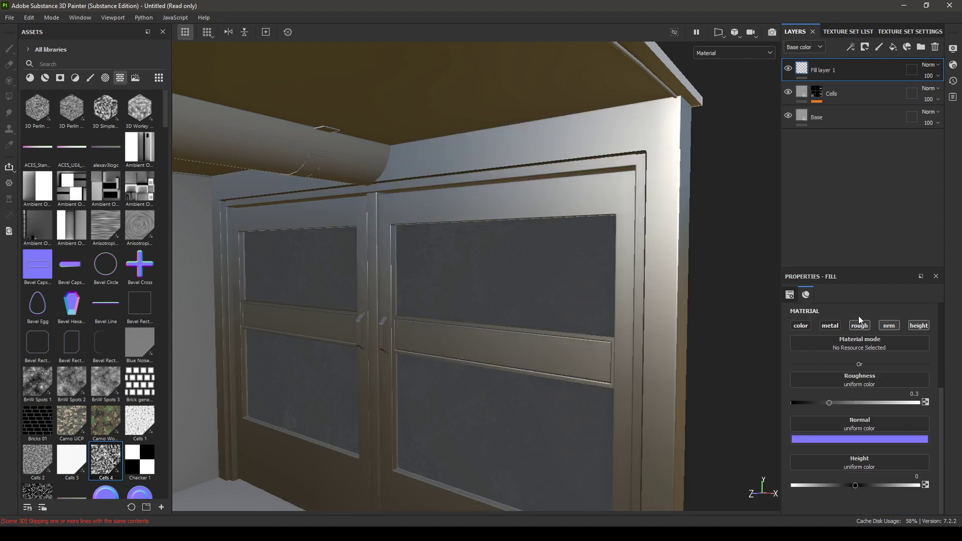
left_click(895, 327)
left_click(919, 326)
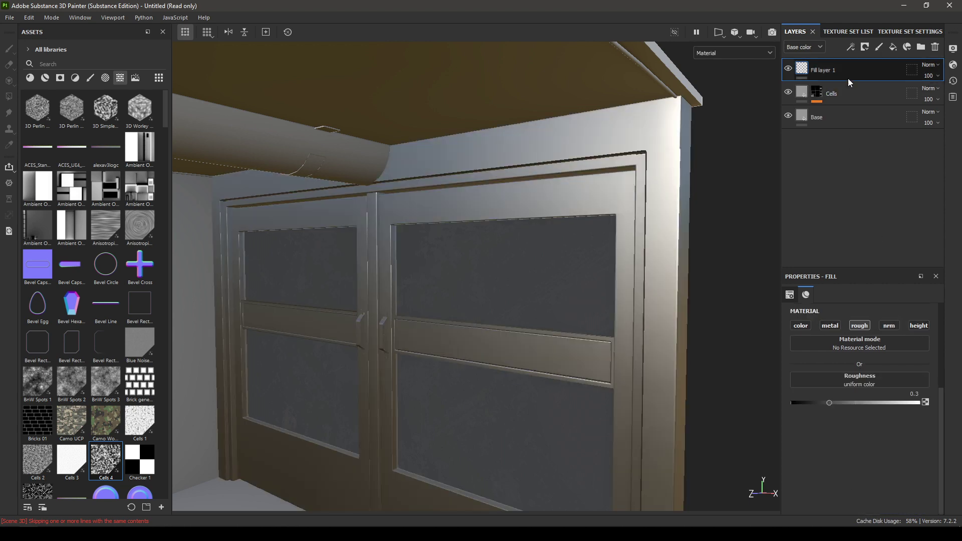
Step: Give the roughness-only fill layer a black mask with a fill effect using the Grunge Dirt Scratchy texture
right_click(817, 71)
left_click(865, 79)
right_click(850, 71)
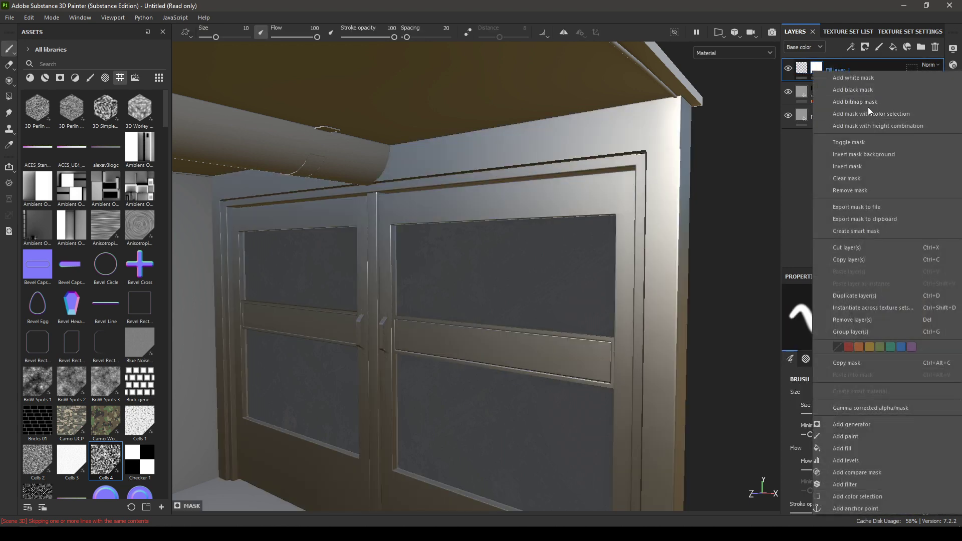
left_click(861, 88)
right_click(815, 69)
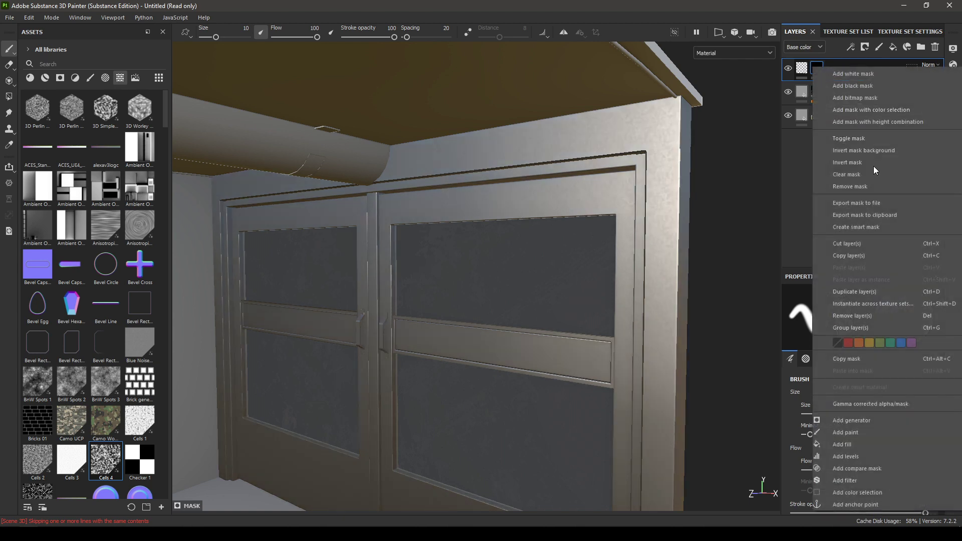
left_click(858, 445)
left_click(860, 325)
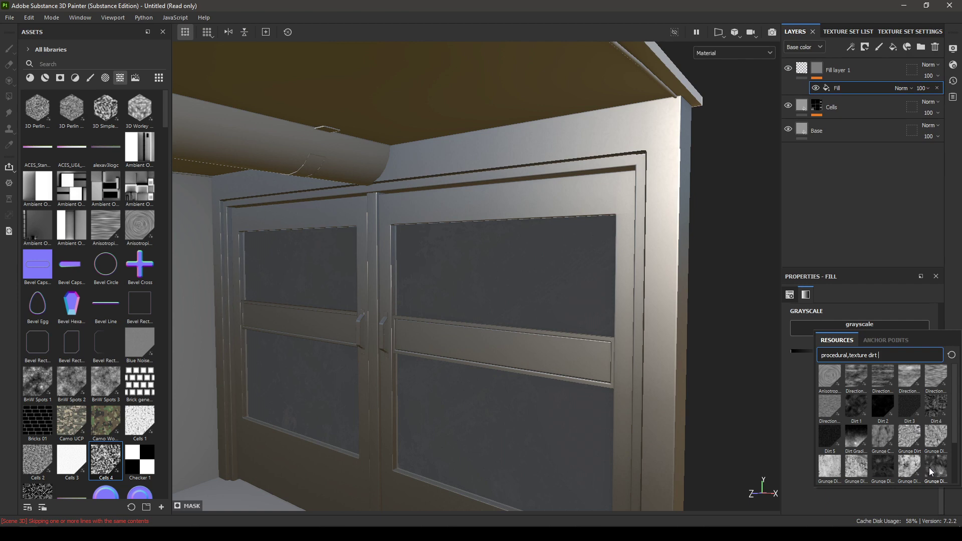
mouse_move(930, 471)
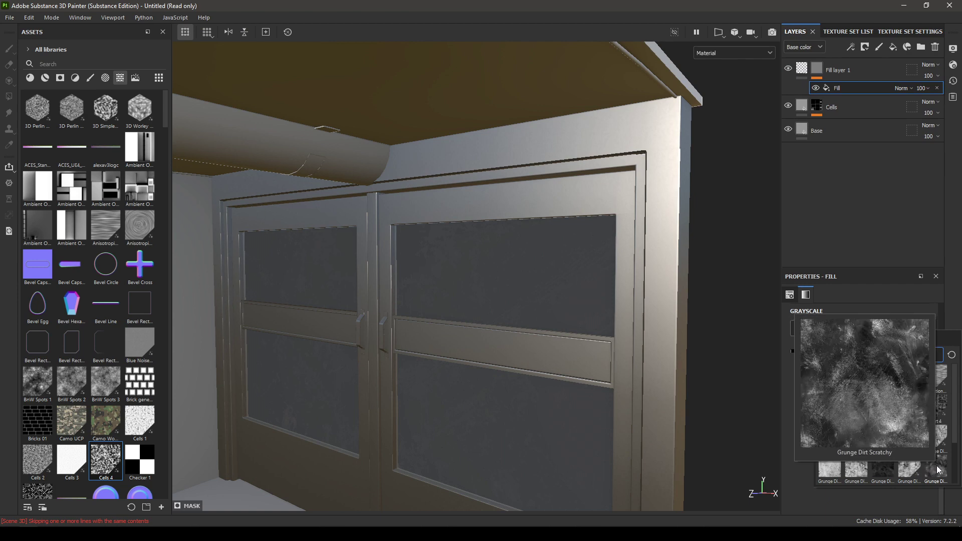
left_click(939, 469)
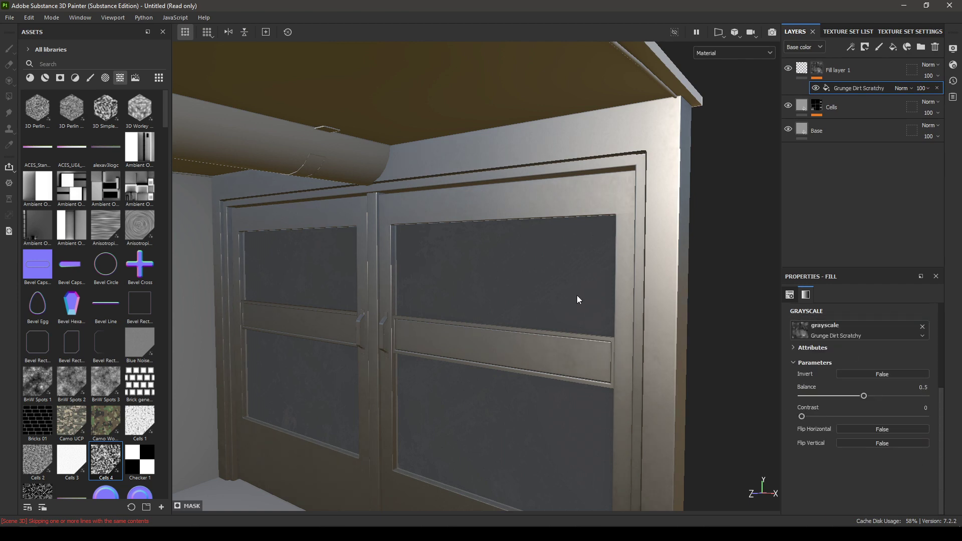
Step: Try a balance of 0.7 on the Grunge Dirt Scratchy mask fill, then restore it to 0.5
left_click_drag(580, 301, 517, 293, "alt")
right_click_drag(518, 292, 533, 339, "alt")
left_click_drag(533, 339, 543, 311, "alt")
right_click_drag(590, 350, 671, 184, "alt")
left_click_drag(671, 185, 651, 314, "alt")
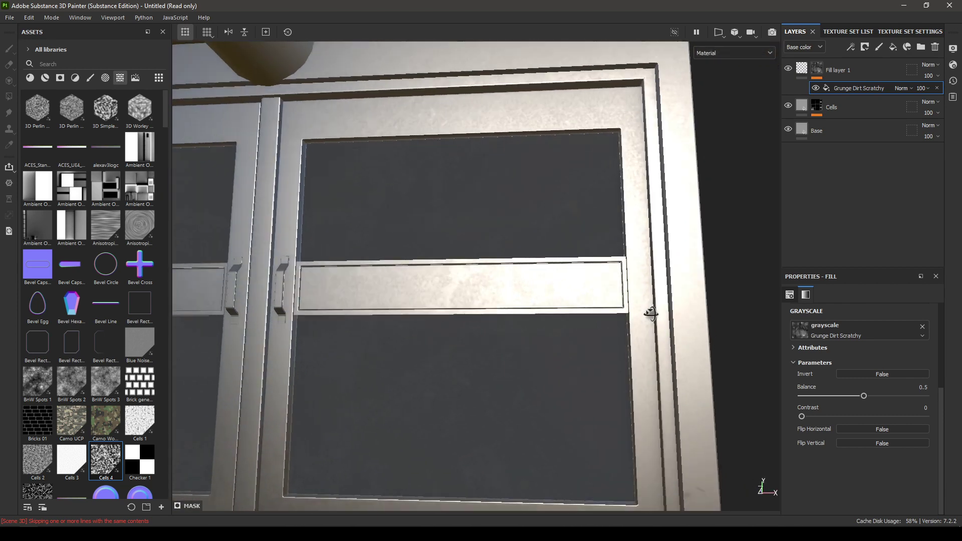
right_click_drag(652, 313, 614, 366, "alt")
middle_click_drag(615, 365, 746, 355, "alt")
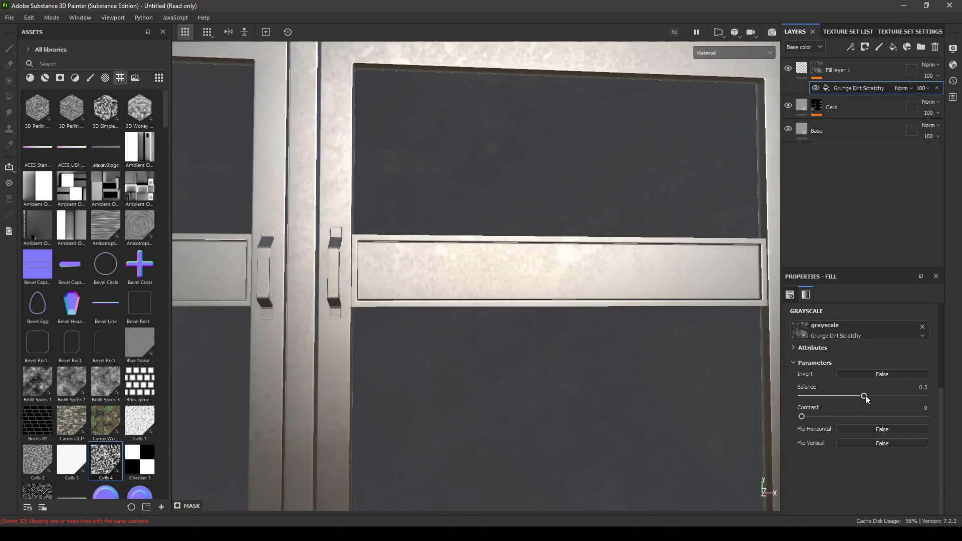
left_click_drag(866, 399, 890, 397)
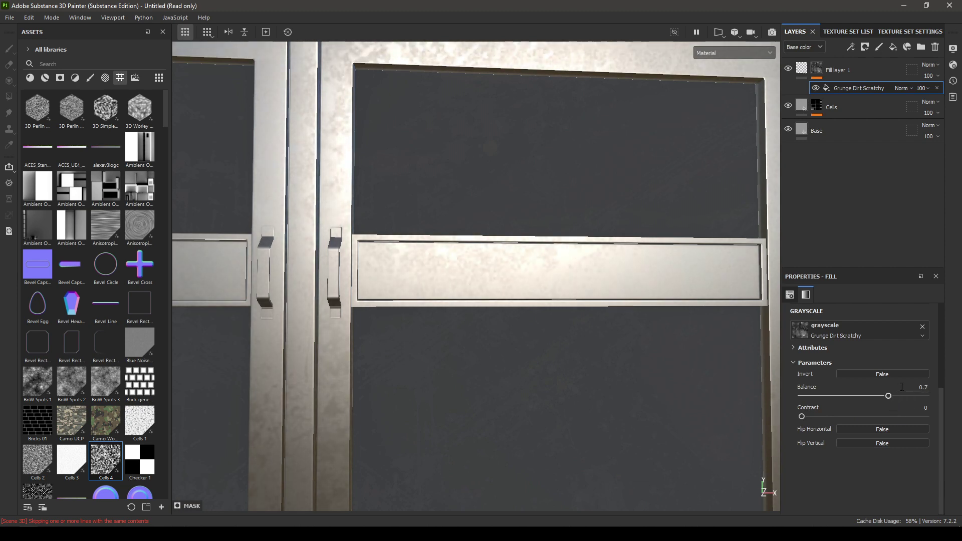
key("Return")
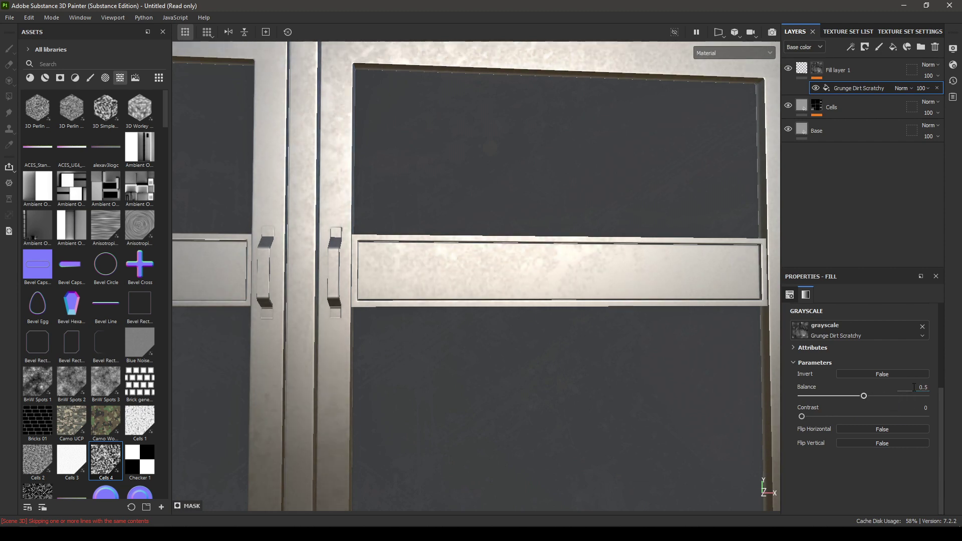
Step: Rename the Grunge Dirt Scratchy-masked fill layer to Roughness
right_click_drag(509, 385, 494, 326, "alt")
left_click_drag(494, 326, 479, 295, "alt")
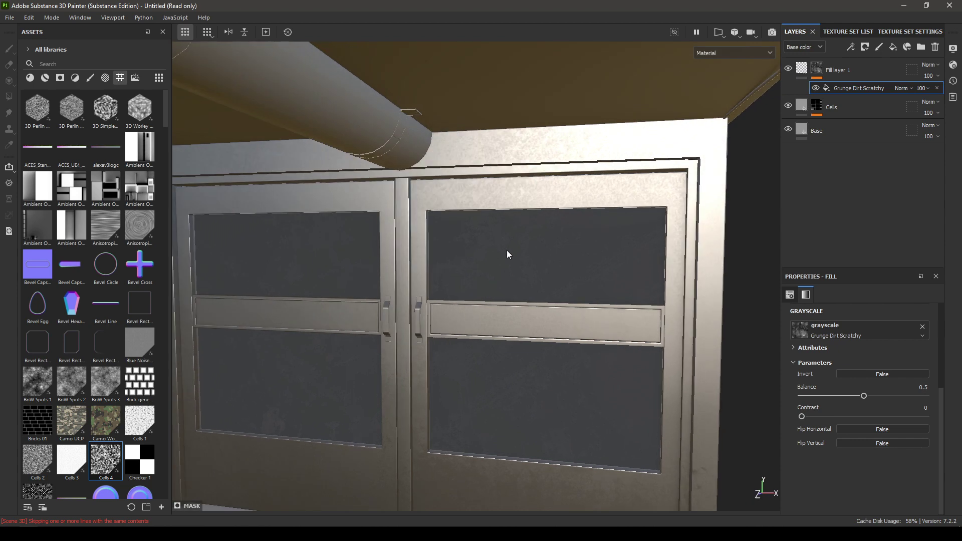
left_click_drag(479, 171, 464, 170, "alt")
double_click(847, 70)
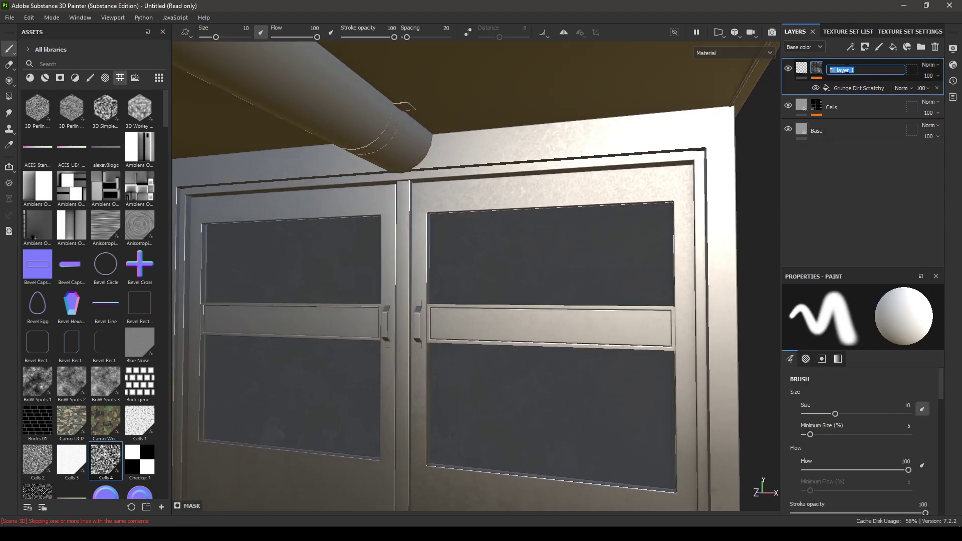
type("Roughness")
key("Return")
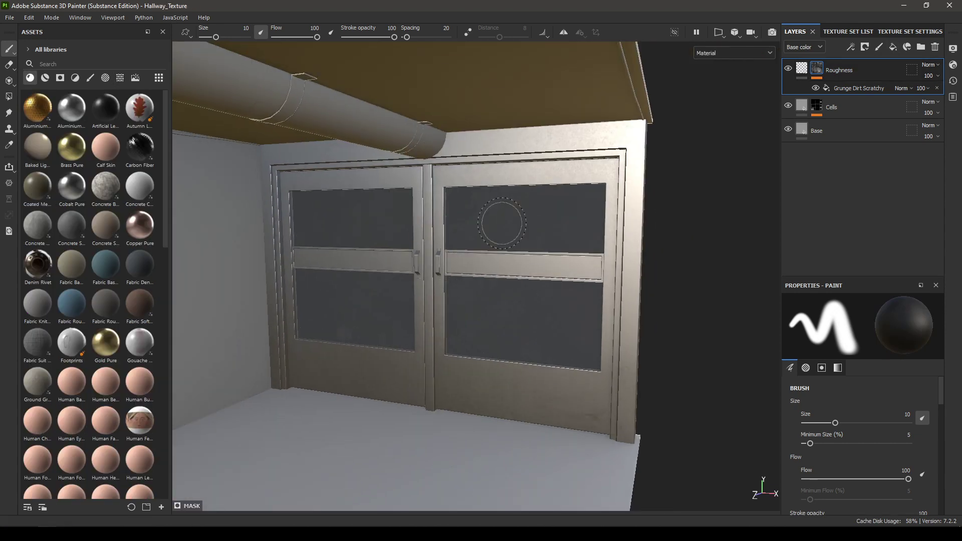
Step: Add a fill layer above Roughness with its roughness set to 1 and name it Dirt
left_click_drag(502, 223, 417, 225, "alt")
right_click_drag(417, 226, 543, 396, "alt")
left_click_drag(543, 395, 681, 353, "alt")
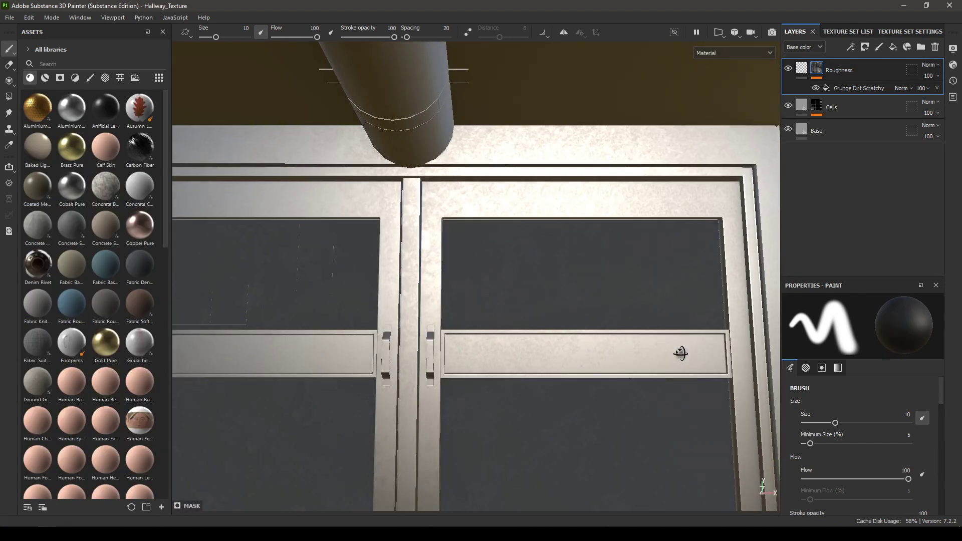
right_click_drag(451, 341, 505, 376, "alt")
left_click_drag(505, 376, 537, 254, "alt")
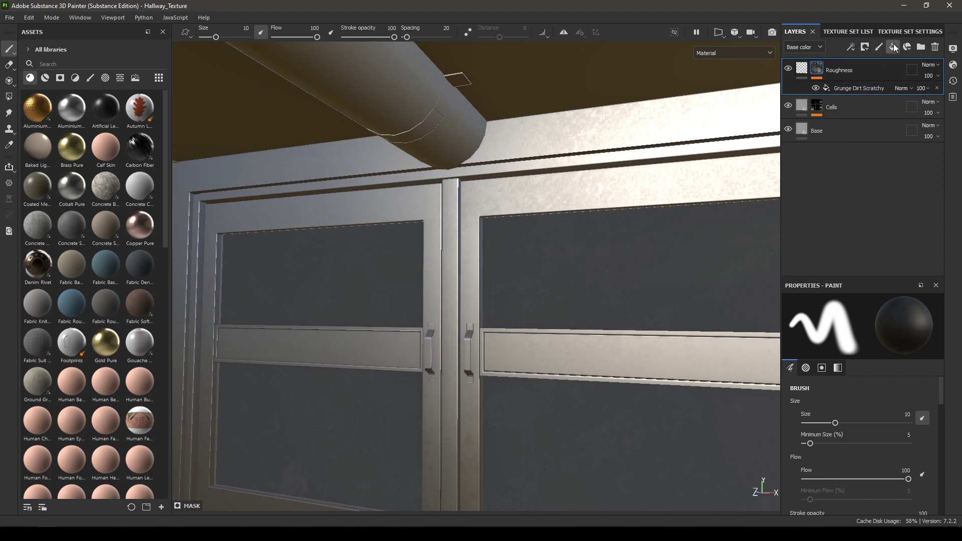
left_click(894, 47)
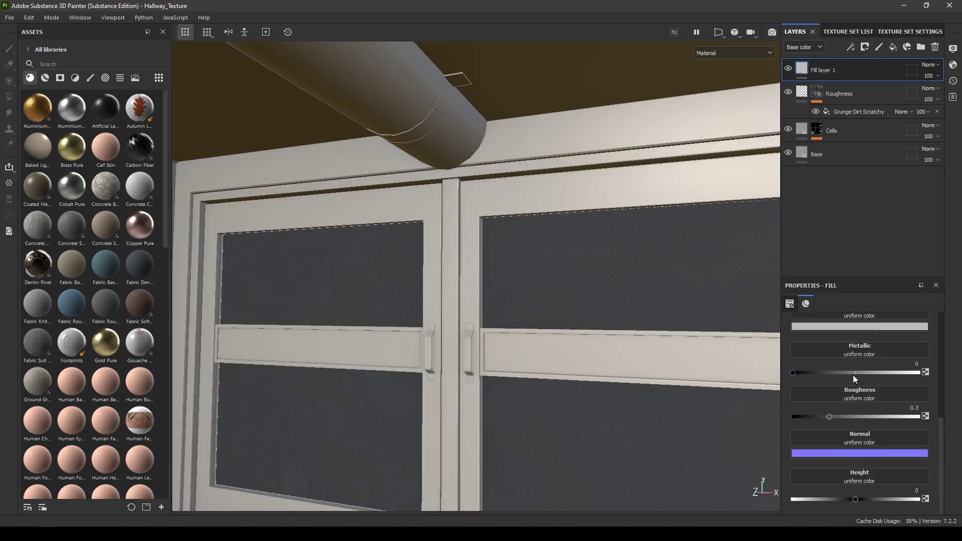
left_click_drag(838, 416, 926, 408)
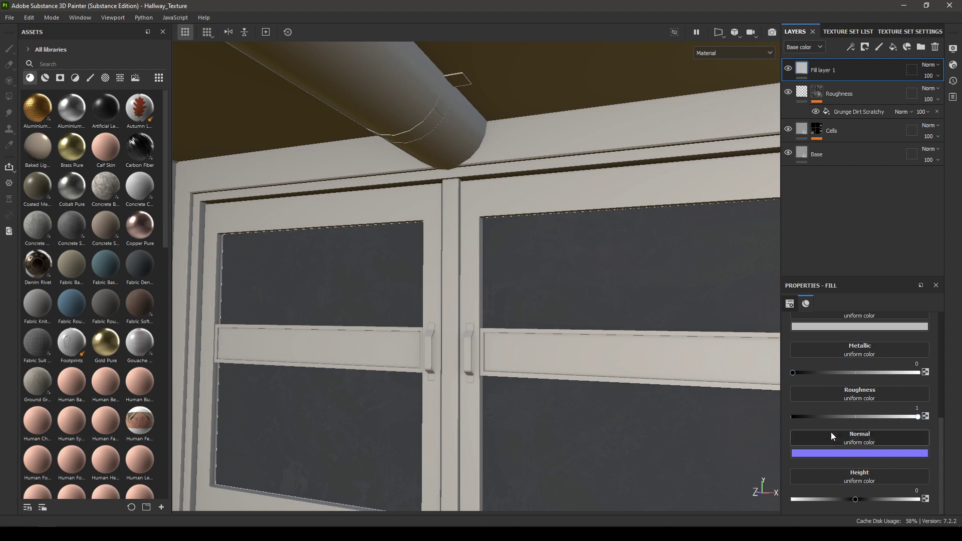
double_click(825, 70)
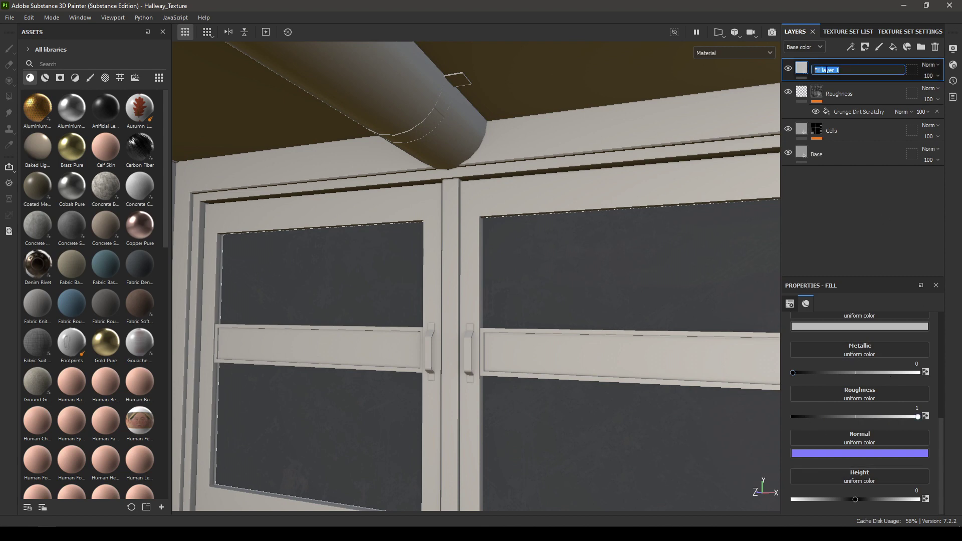
type("Dirt")
key("Return")
Step: Add a black mask to the Dirt layer with a generator effect using the Dirt generator
right_click(826, 70)
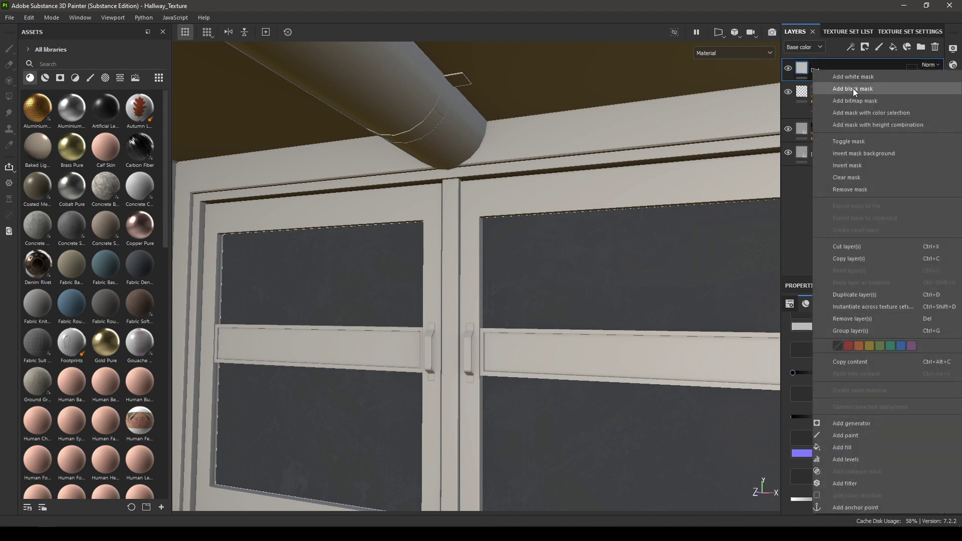
left_click(853, 88)
right_click(851, 75)
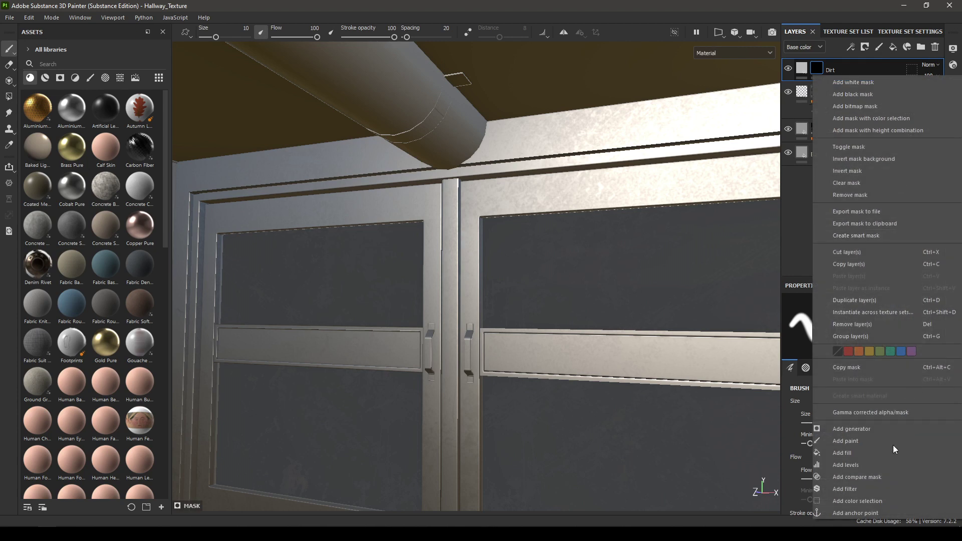
left_click(859, 427)
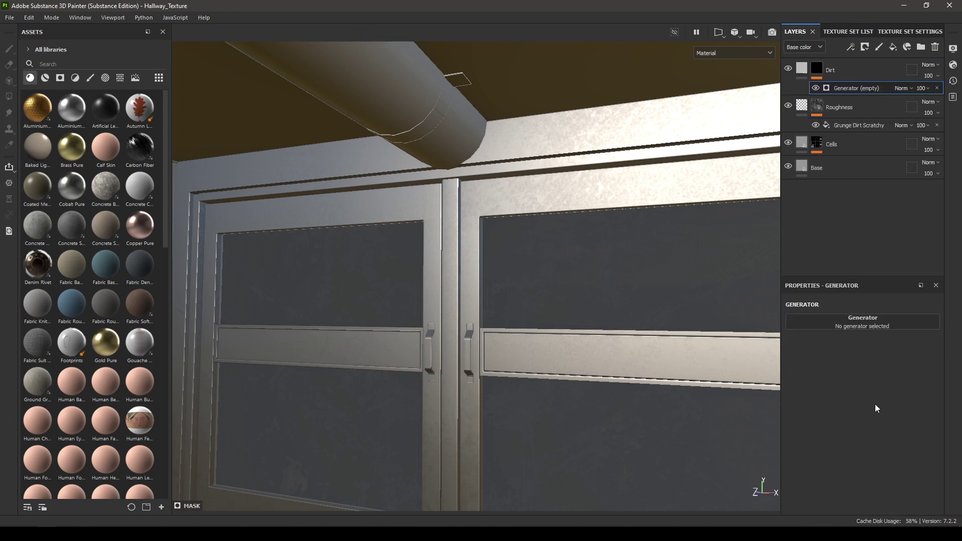
left_click(850, 327)
left_click(832, 386)
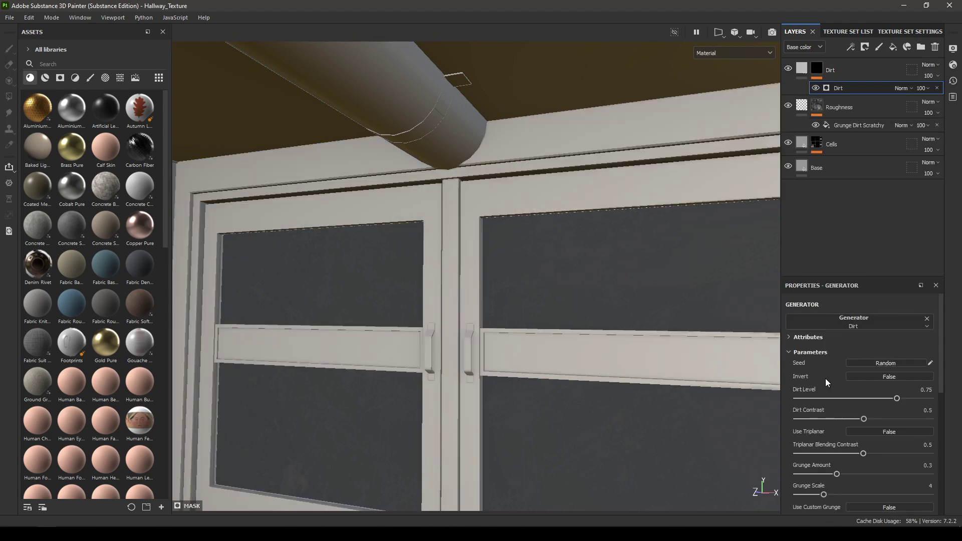
Step: Enable tri-planar on the Dirt generator and set its dirt level to 0.23
left_click(901, 433)
left_click_drag(897, 399, 829, 399)
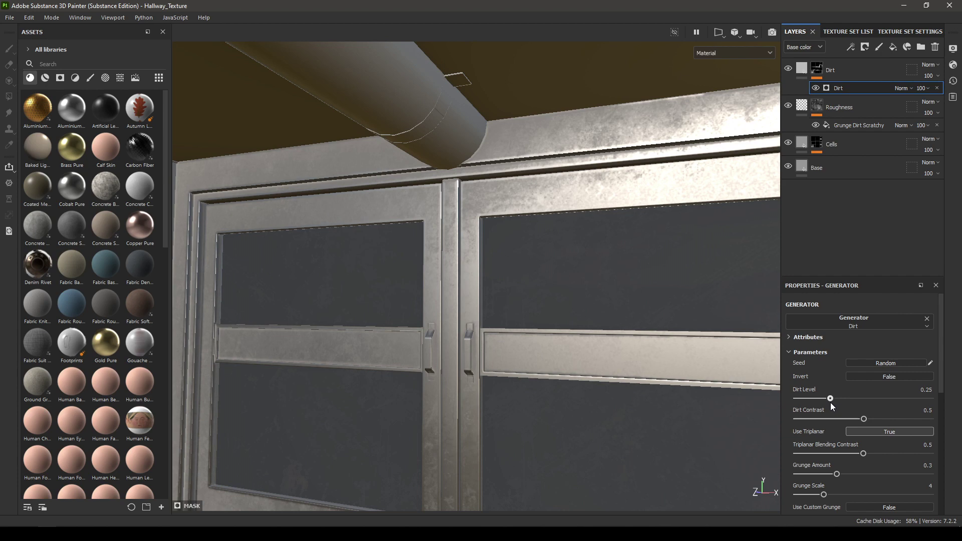
left_click_drag(832, 403, 829, 403)
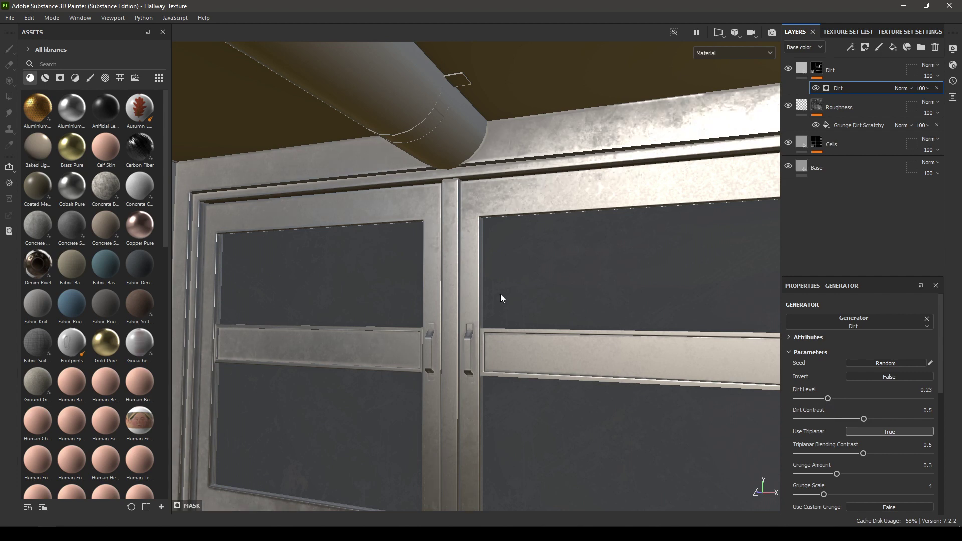
Step: Try lowering the Dirt generator's opacity to 6 and inspect the effect on the doors
left_click_drag(501, 294, 591, 190, "alt")
right_click_drag(591, 189, 575, 360, "alt")
left_click_drag(576, 359, 454, 334, "alt")
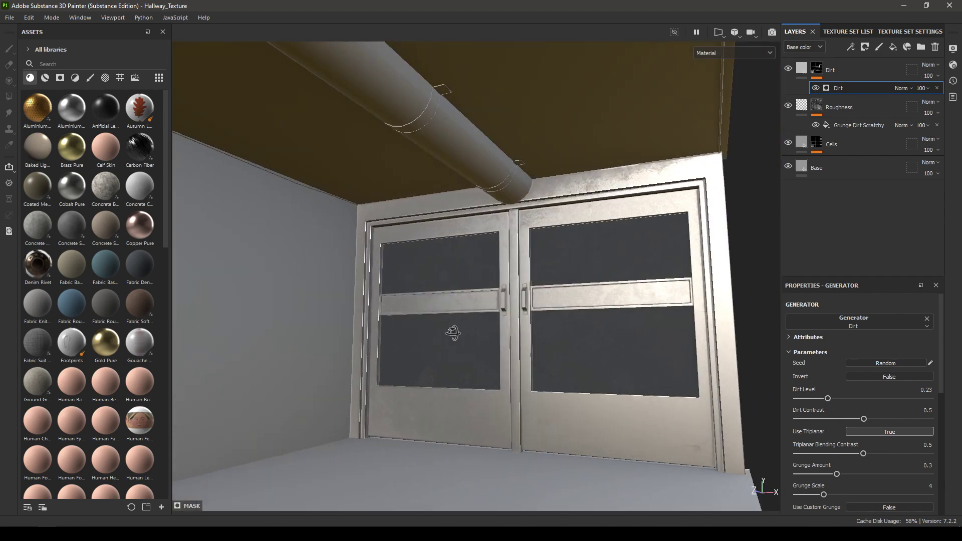
scroll(576, 376, "up", 10)
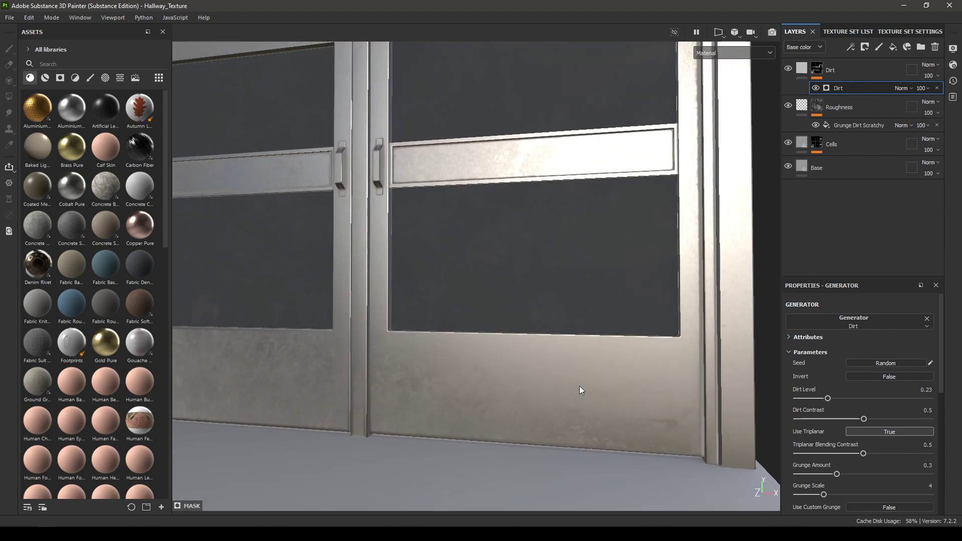
left_click_drag(574, 300, 599, 316, "alt")
middle_click_drag(602, 318, 689, 432, "alt")
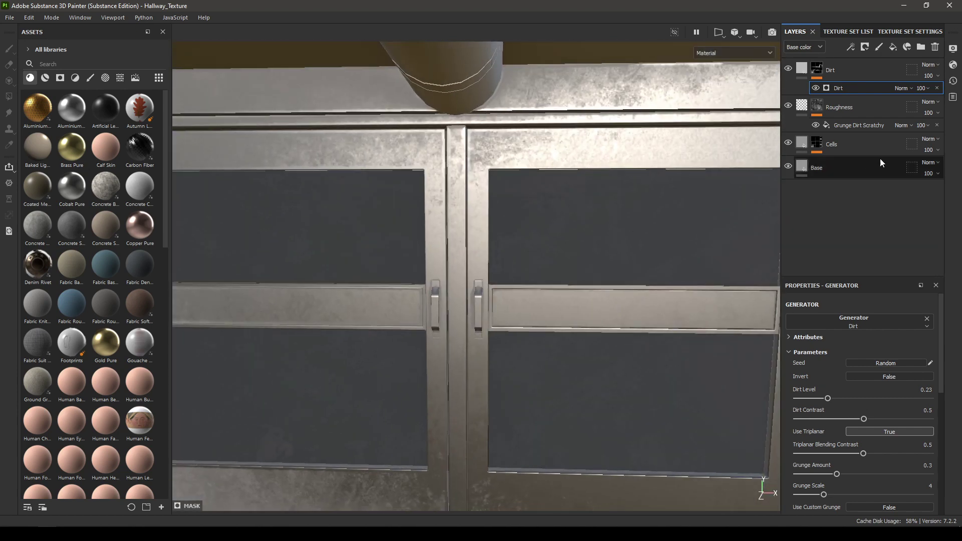
left_click(922, 89)
left_click_drag(957, 107, 918, 108)
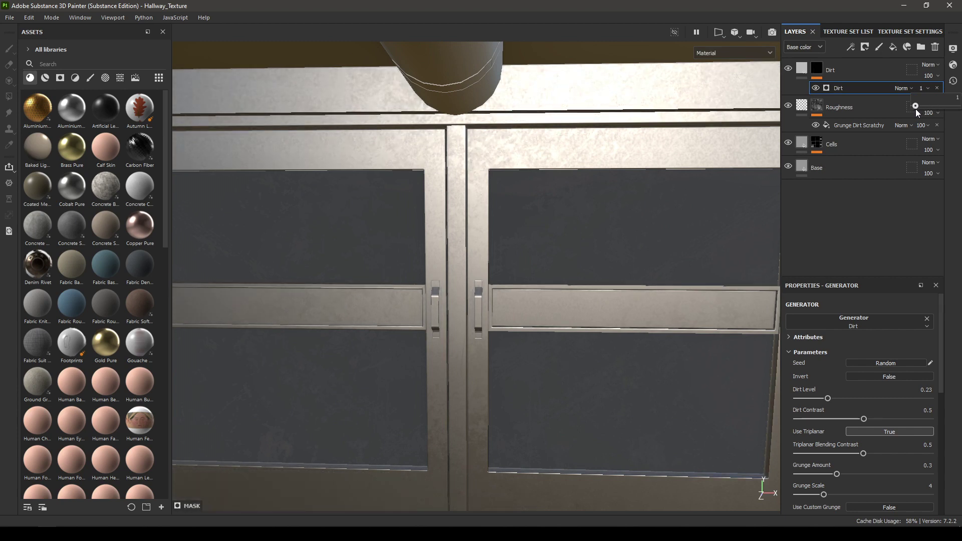
scroll(619, 129, "down", 3)
middle_click_drag(644, 435, 610, 262, "alt")
left_click_drag(610, 263, 630, 248, "alt")
right_click_drag(630, 248, 592, 253, "shift")
left_click_drag(532, 261, 627, 319, "alt")
middle_click_drag(627, 319, 648, 370, "alt")
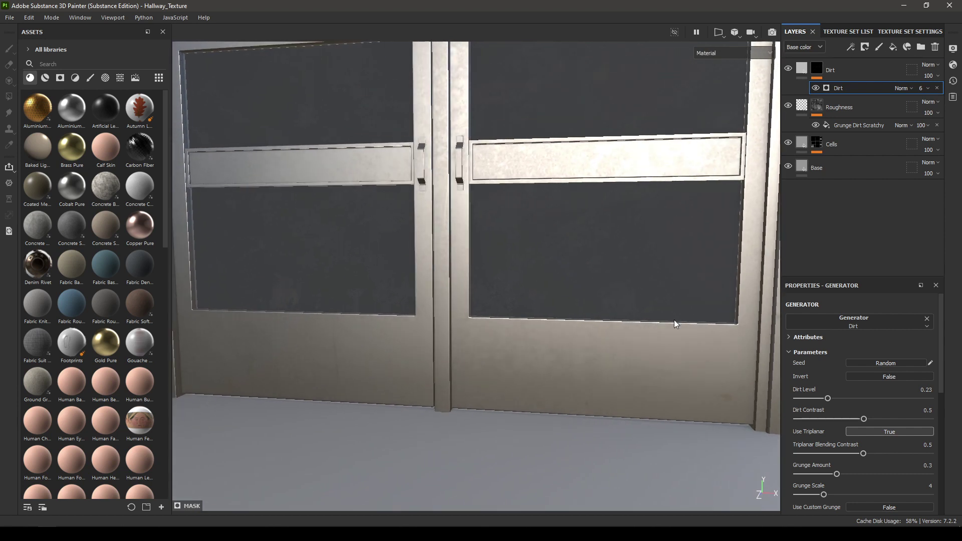
Step: Set the Dirt generator's opacity to about 36 and check the dirt across both doors
left_click(927, 89)
left_click_drag(919, 108, 942, 107)
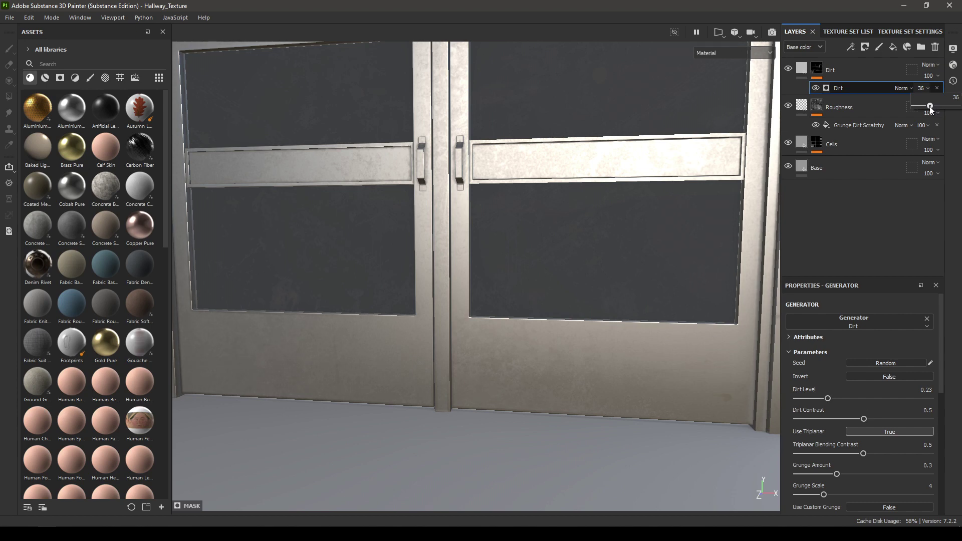
left_click_drag(930, 108, 929, 108)
left_click_drag(663, 188, 702, 119, "alt")
middle_click_drag(682, 126, 689, 228, "alt")
left_click_drag(690, 228, 665, 241, "alt")
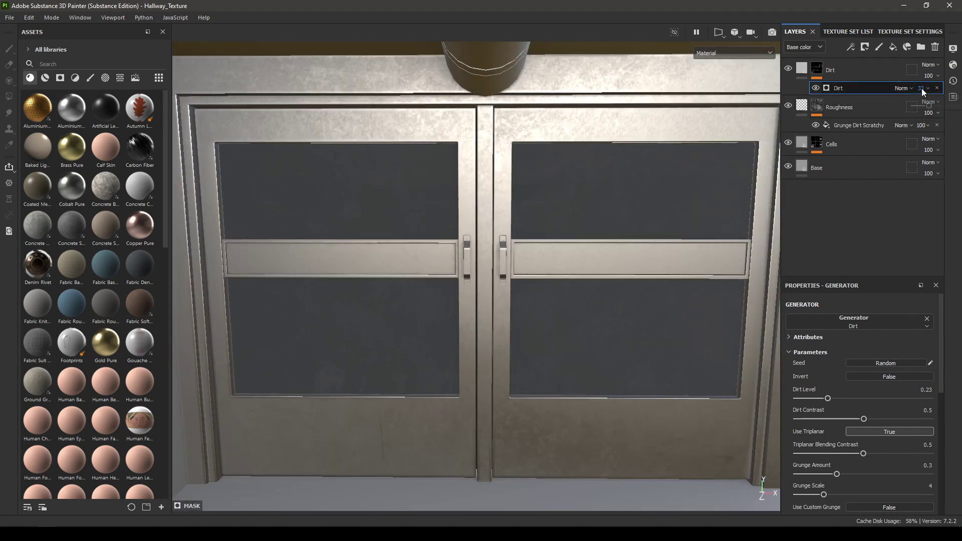
Step: Set the Dirt generator's opacity to 25 and check the dirt on both doors from several angles
key("Return")
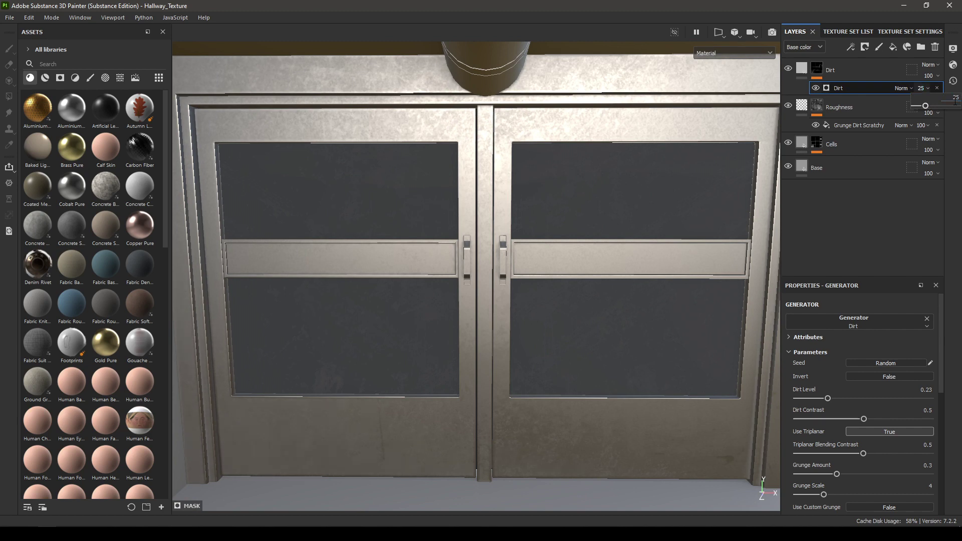
left_click_drag(685, 191, 616, 440, "alt")
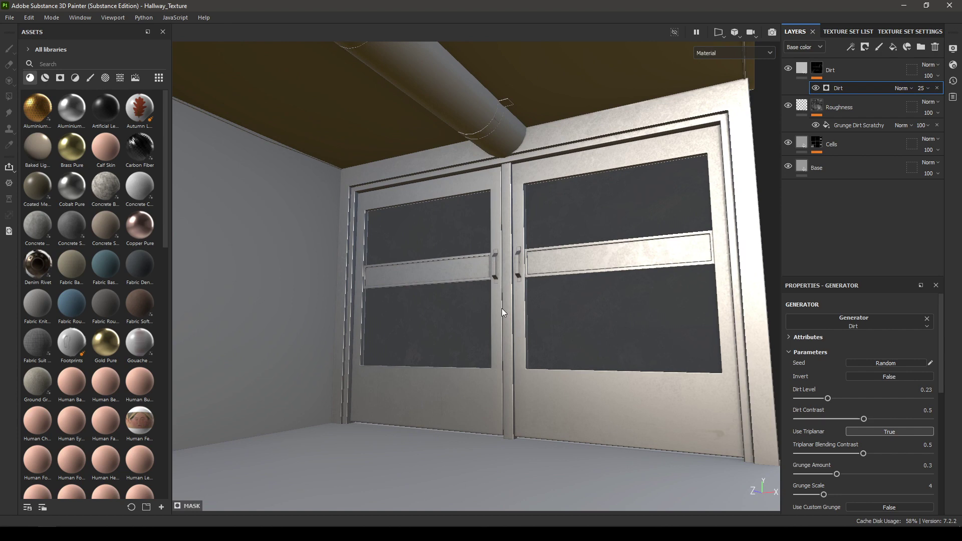
left_click_drag(502, 309, 459, 211, "alt")
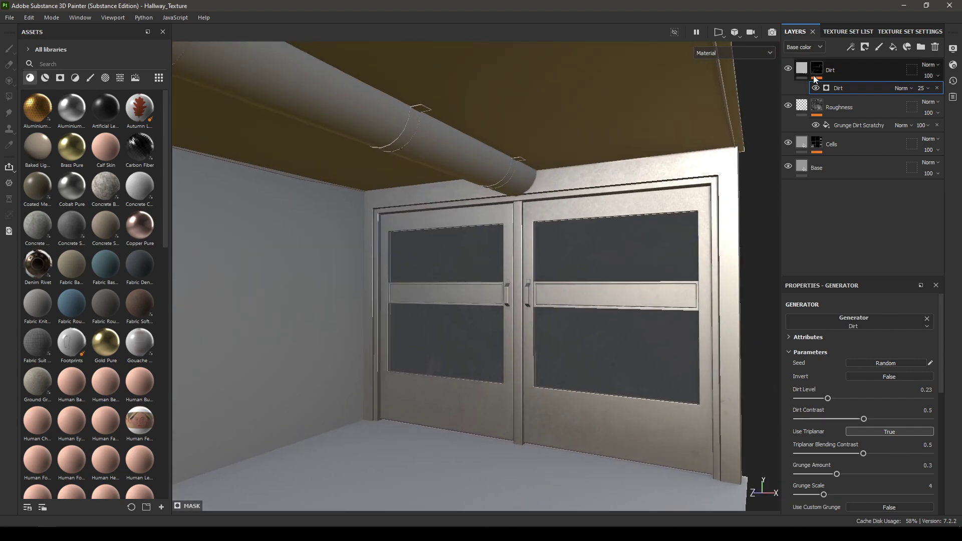
Step: Group the Dirt, Roughness, Cells and Base layers into a folder named Door
left_click(850, 67)
left_click(857, 112, "ctrl")
left_click(859, 149, "ctrl")
left_click(856, 168, "ctrl")
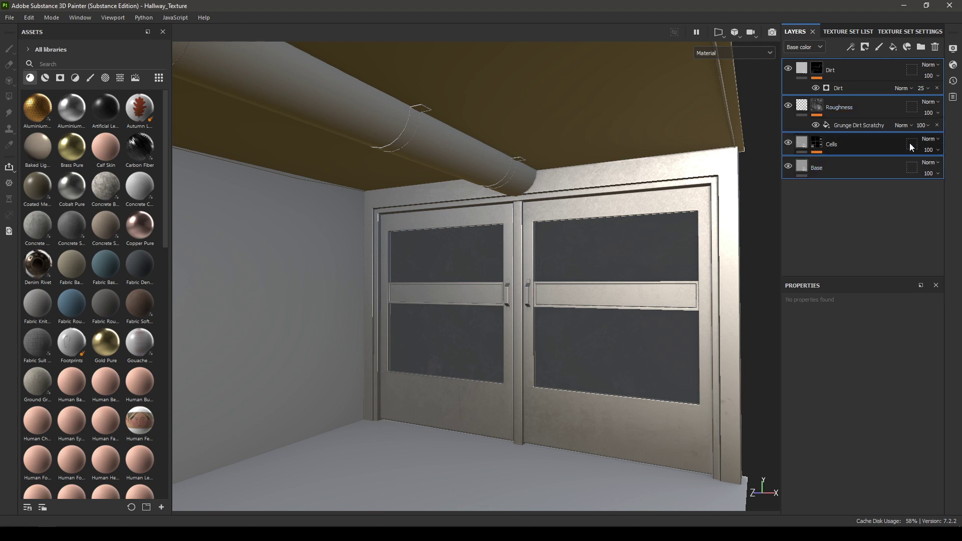
key("ctrl+g")
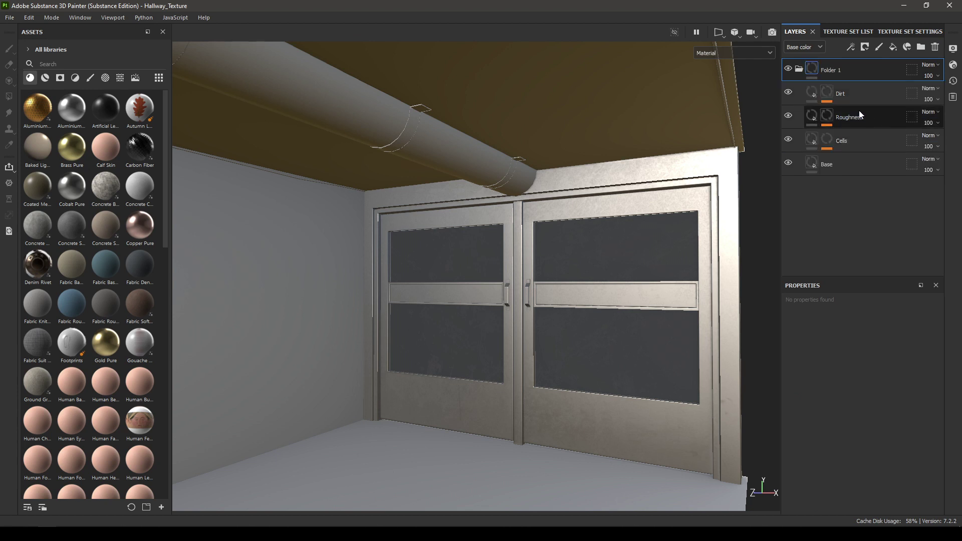
double_click(828, 71)
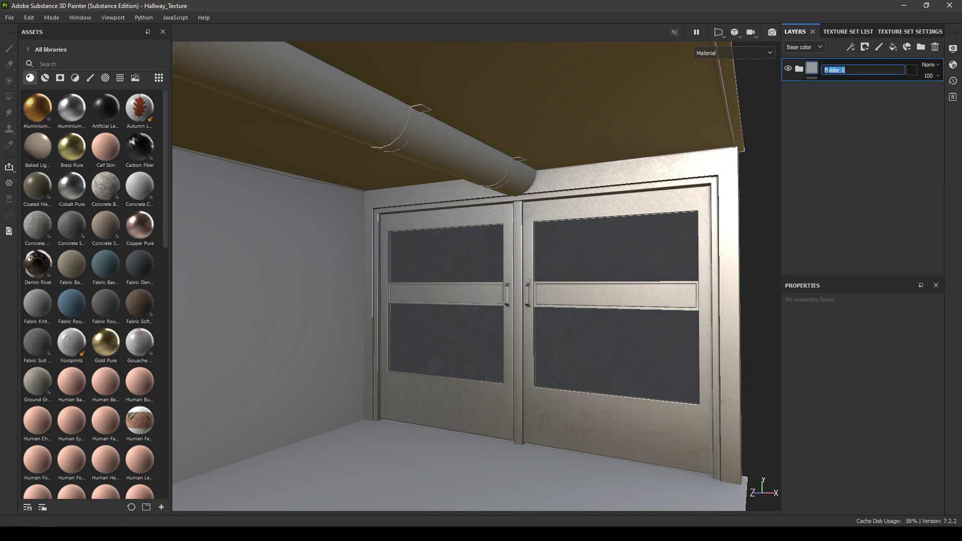
type("Door")
key("Return")
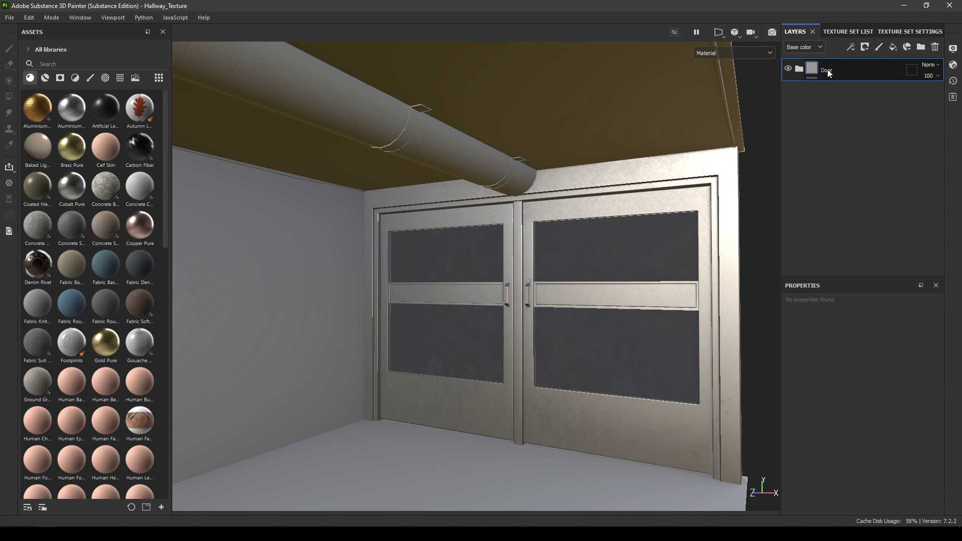
Step: In the Pipes_Wires texture set, delete the default layer and paste the copied Door folder
left_click(847, 31)
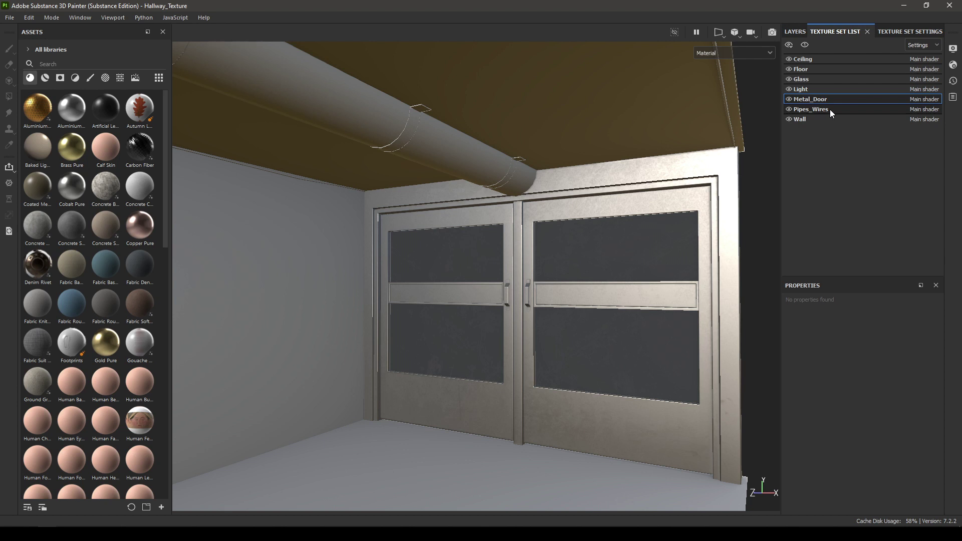
left_click(831, 109)
left_click(793, 30)
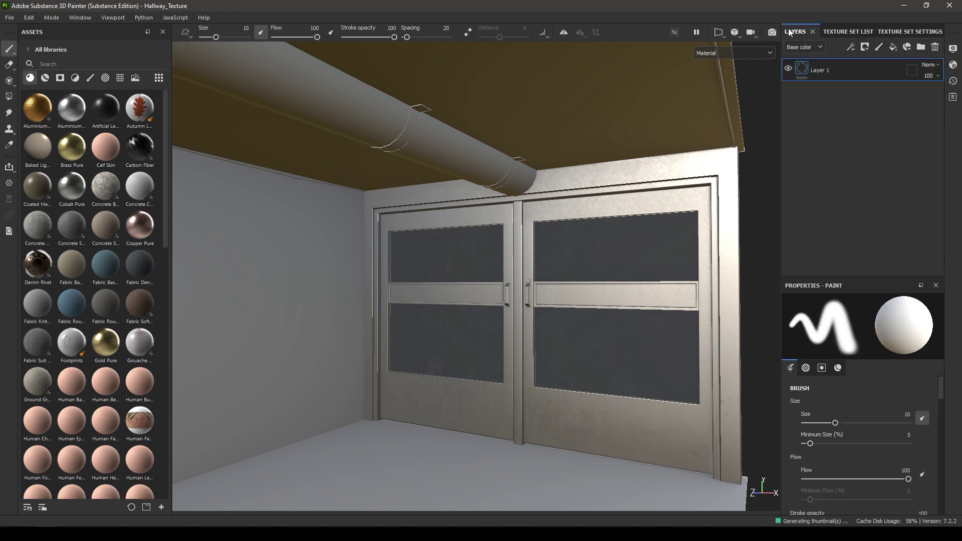
left_click(935, 47)
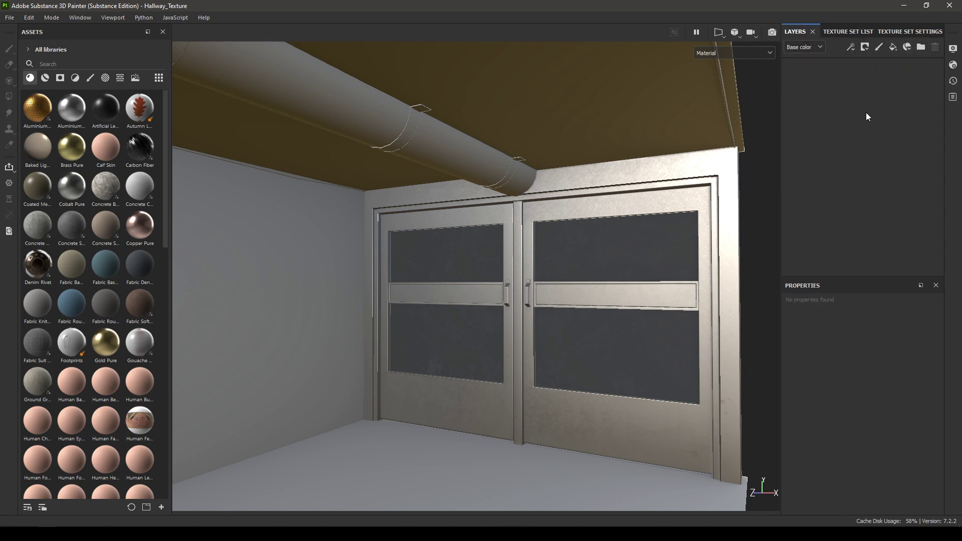
key("ctrl+v")
Step: Add a black mask to the Door folder and set Polygon Fill to UV chunk mode
right_click_drag(496, 237, 471, 188, "alt")
left_click_drag(471, 188, 426, 168, "alt")
right_click_drag(427, 168, 421, 148, "alt")
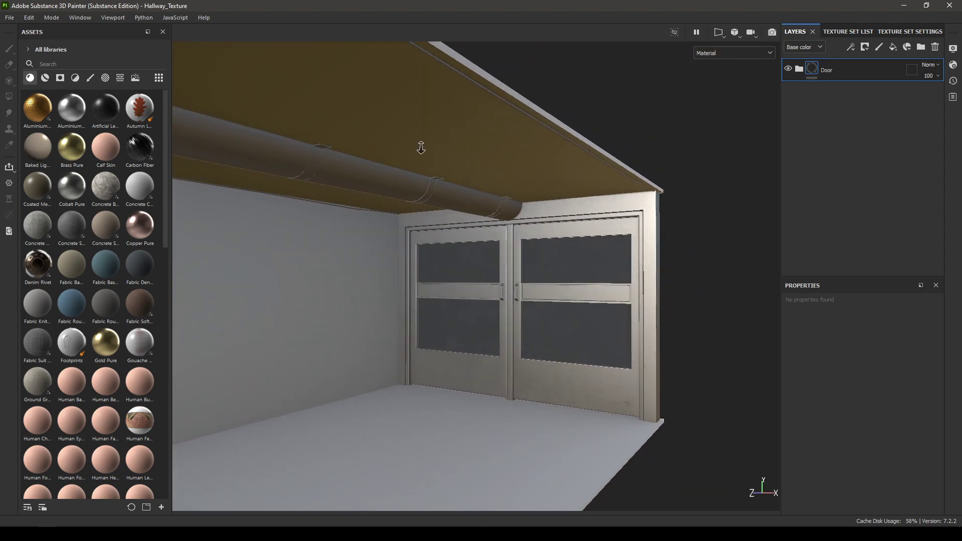
left_click_drag(421, 148, 406, 308, "alt")
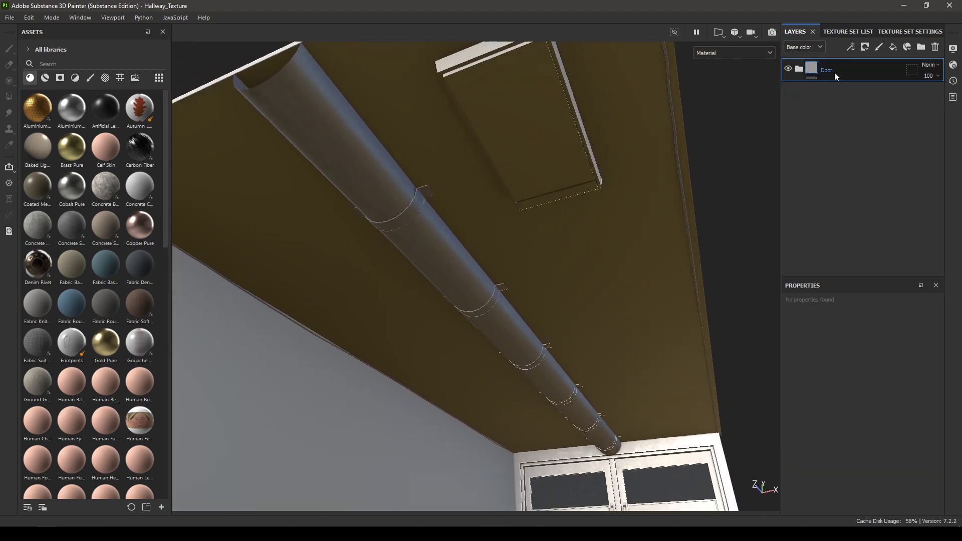
right_click(834, 72)
left_click(864, 98)
scroll(601, 247, "up", 5)
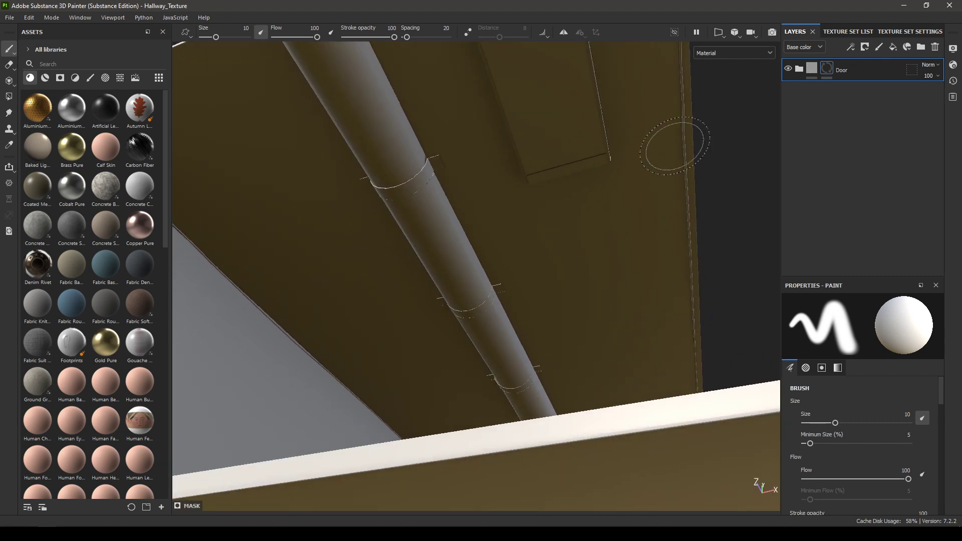
left_click(9, 96)
scroll(527, 301, "down", 5)
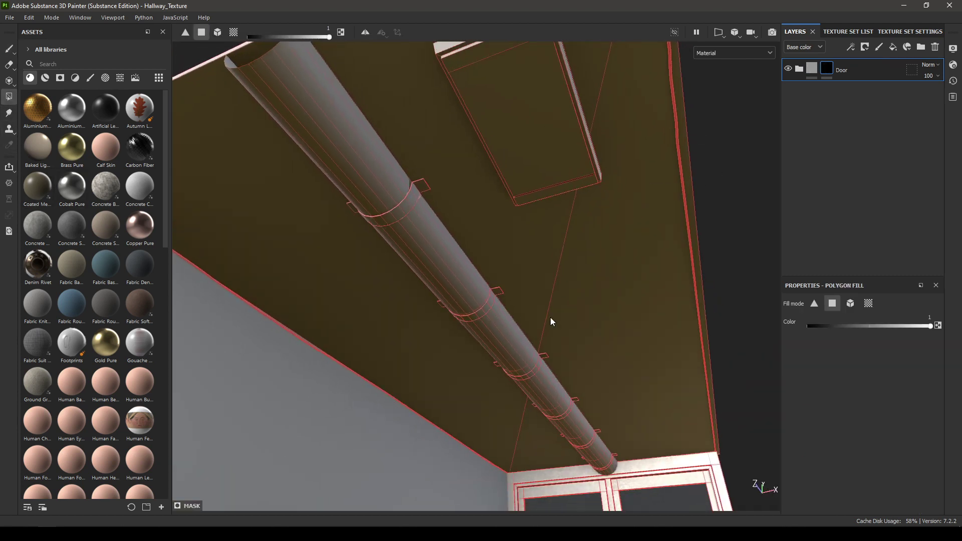
left_click(851, 303)
left_click(869, 304)
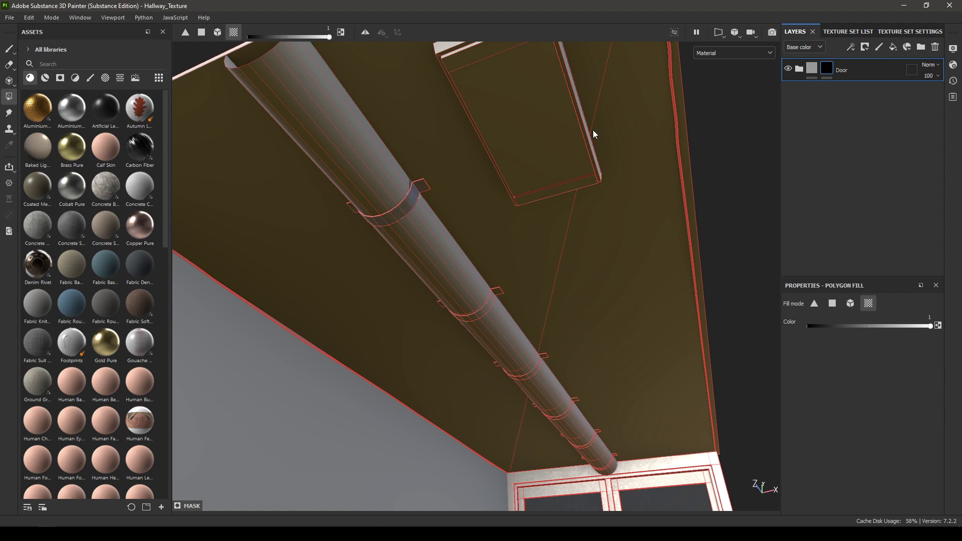
Step: Show the 3D and 2D views side by side and fill the pipe brackets' UV islands in the Door mask
left_click(722, 35)
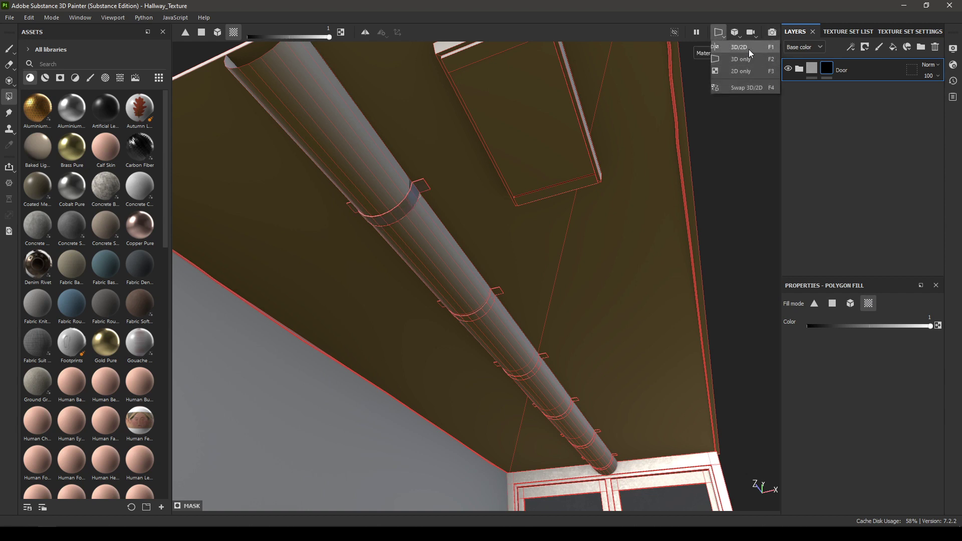
left_click(748, 49)
middle_click_drag(713, 305, 700, 219)
scroll(709, 243, "down", 3)
left_click_drag(769, 206, 680, 285)
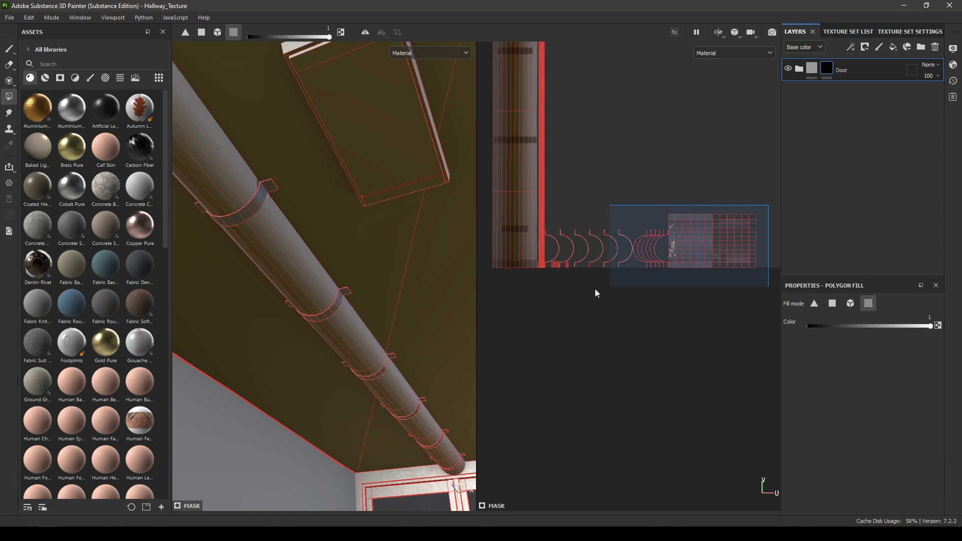
left_click_drag(551, 290, 548, 290)
right_click_drag(629, 374, 630, 221, "alt")
middle_click_drag(630, 221, 637, 175, "alt")
right_click_drag(612, 291, 597, 219, "alt")
middle_click_drag(598, 220, 714, 149)
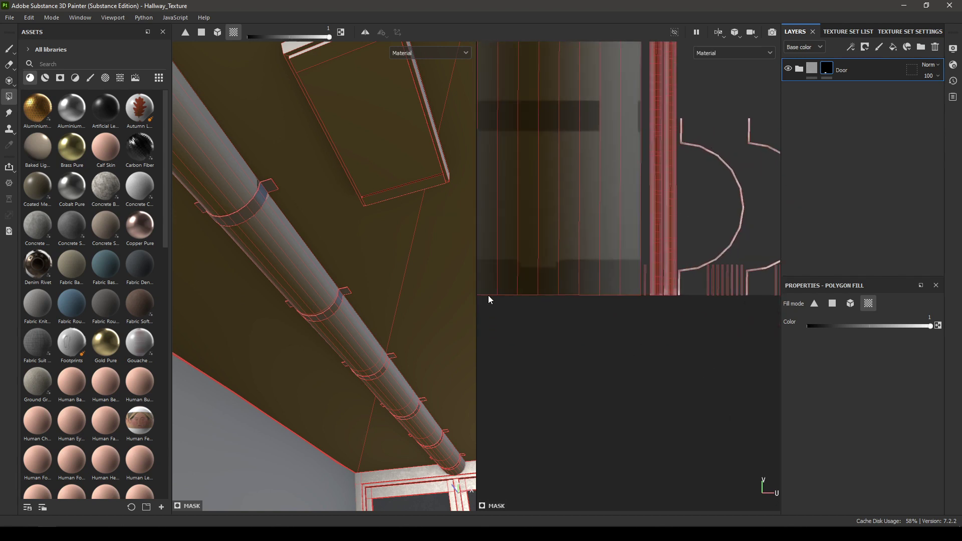
right_click_drag(368, 231, 342, 273, "alt")
right_click_drag(711, 192, 703, 123, "alt")
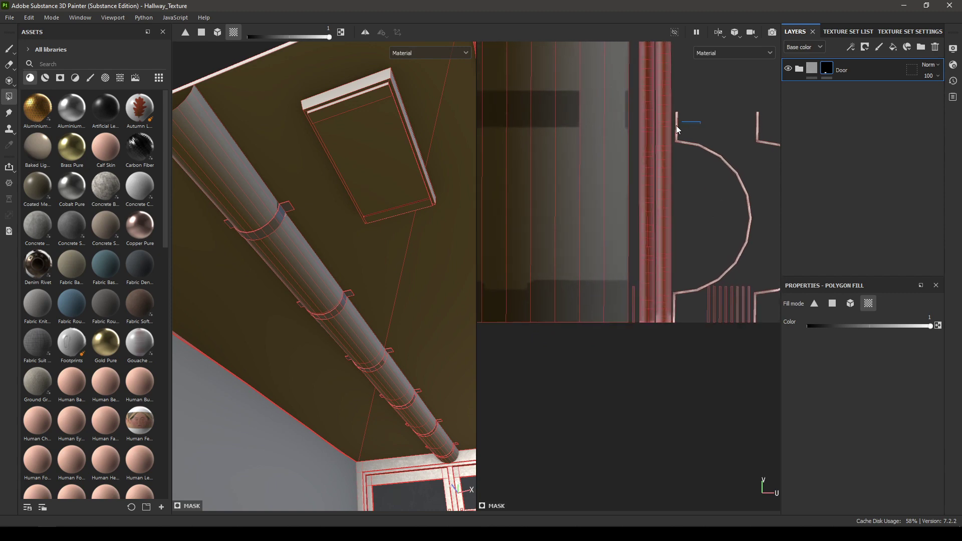
Step: Examine the metal material on the ceiling pipe's brackets up close with the Paint tool active
right_click_drag(430, 340, 346, 259, "alt")
mouse_move(346, 260)
left_mouse_down("alt")
mouse_move(347, 276)
mouse_move(335, 286)
left_mouse_up("alt")
left_click(9, 49)
right_click_drag(335, 286, 367, 389, "alt")
left_click_drag(368, 390, 391, 361, "alt")
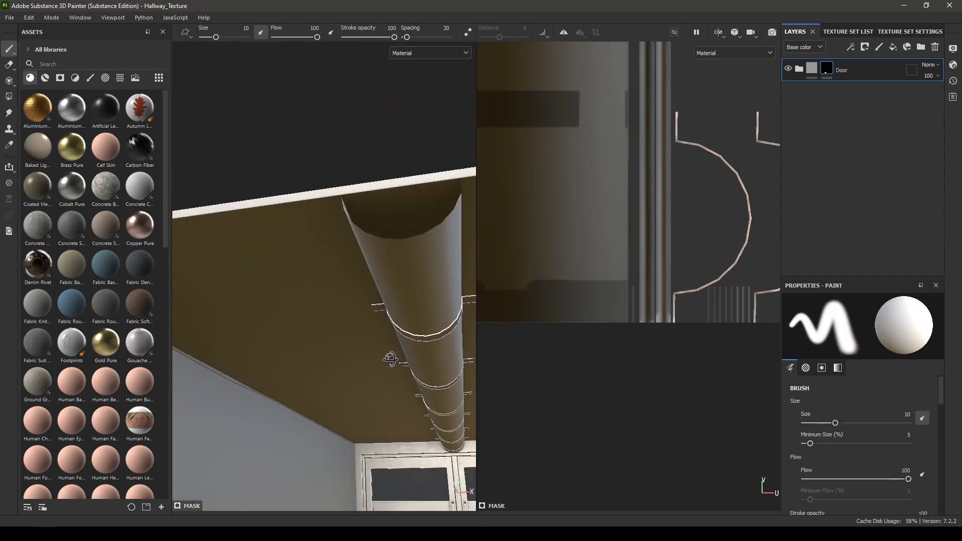
right_click_drag(391, 361, 408, 426, "alt")
mouse_move(290, 221)
right_mouse_down("alt")
mouse_move(306, 244)
mouse_move(296, 206)
right_mouse_up("alt")
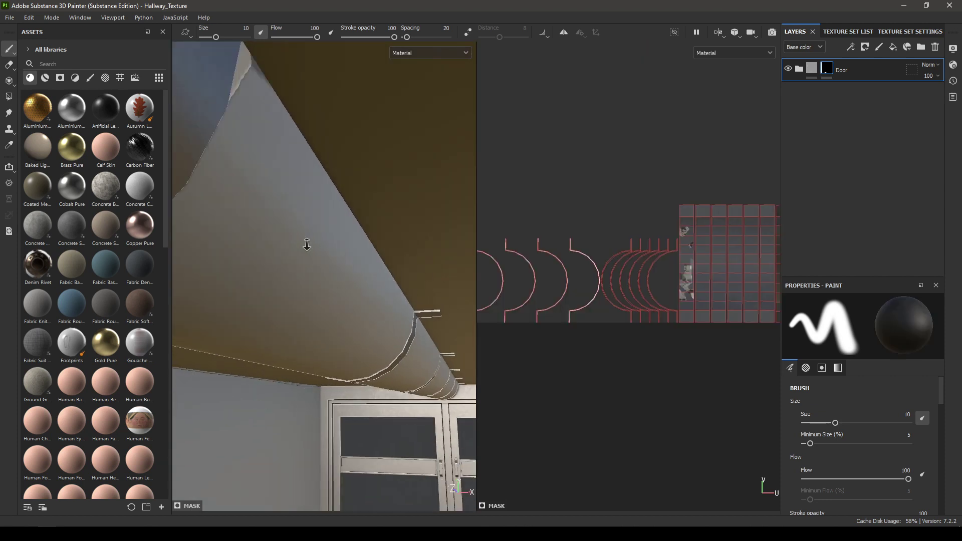
left_click_drag(296, 206, 286, 209, "alt")
middle_click_drag(285, 208, 328, 213, "alt")
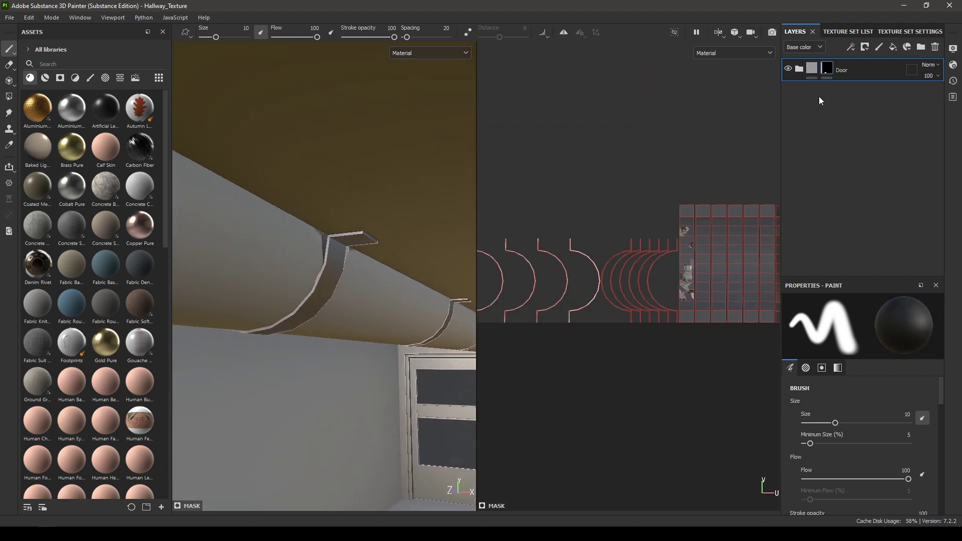
Step: Darken the gray base color of the Door folder's Base layer and check the brackets along the pipe
left_click(799, 68)
left_click(829, 166)
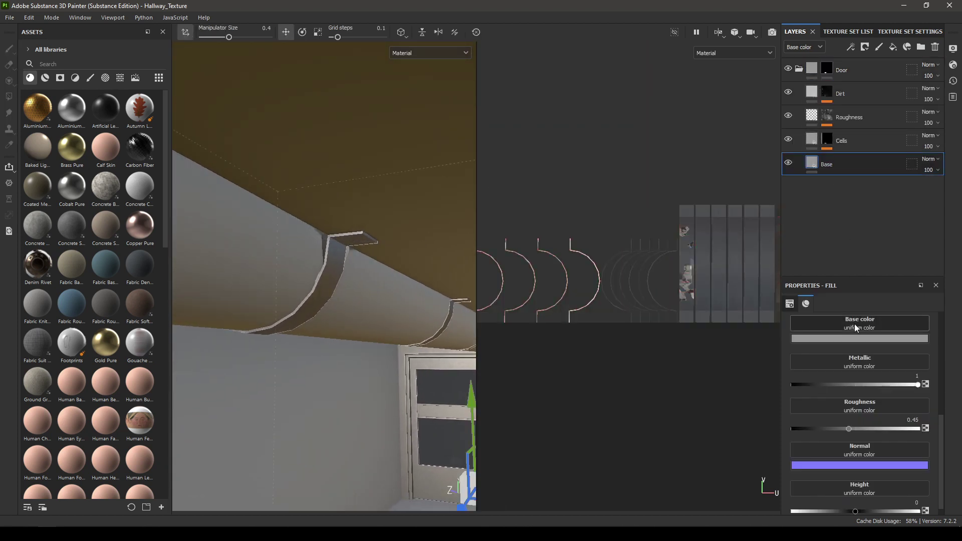
left_click(848, 340)
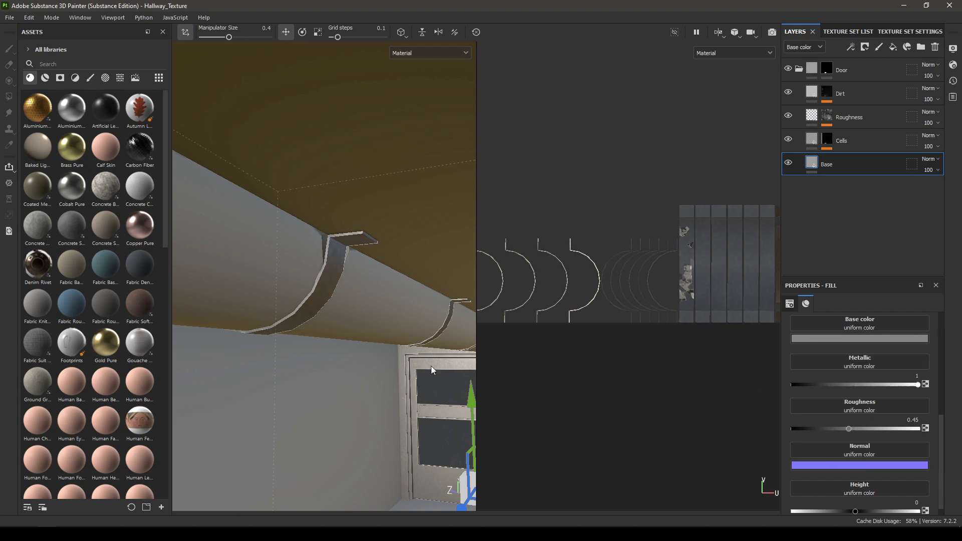
left_click_drag(381, 311, 342, 284, "alt")
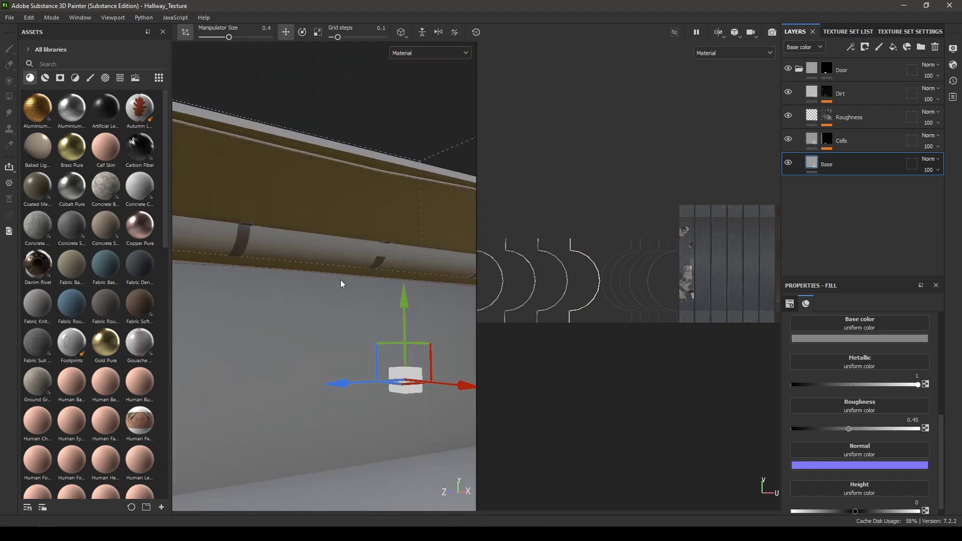
right_click_drag(341, 284, 356, 284, "alt")
left_click_drag(356, 285, 148, 278, "alt")
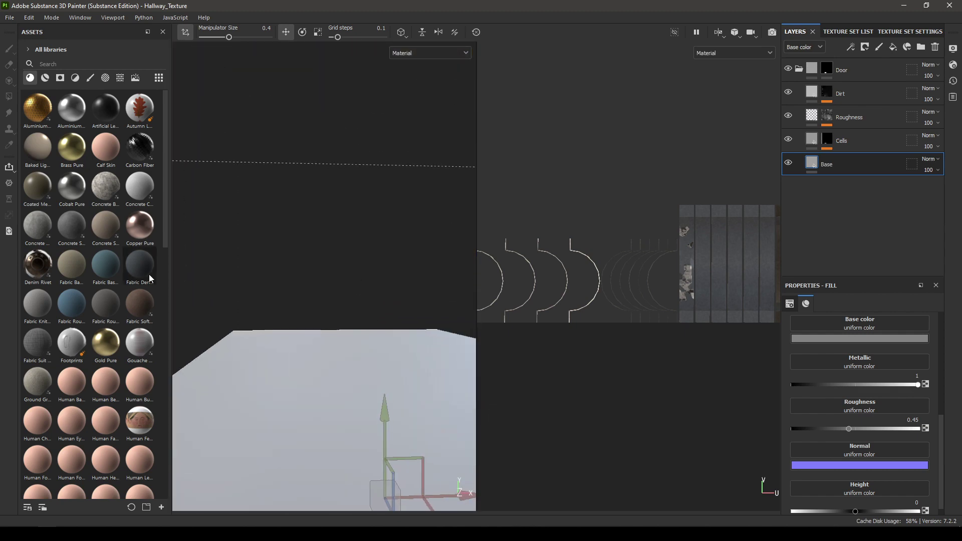
left_click_drag(361, 328, 339, 320, "alt")
middle_click_drag(221, 308, 204, 305, "alt")
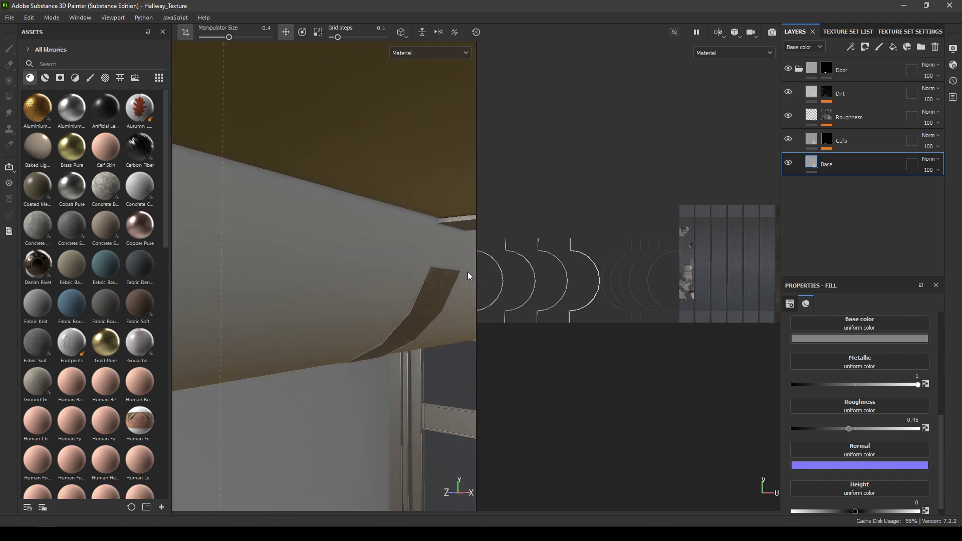
left_click_drag(444, 265, 345, 236, "alt")
Step: Collapse the Door folder and add a fill layer named Pipe above it
left_click(802, 70)
right_click_drag(344, 235, 344, 242, "alt")
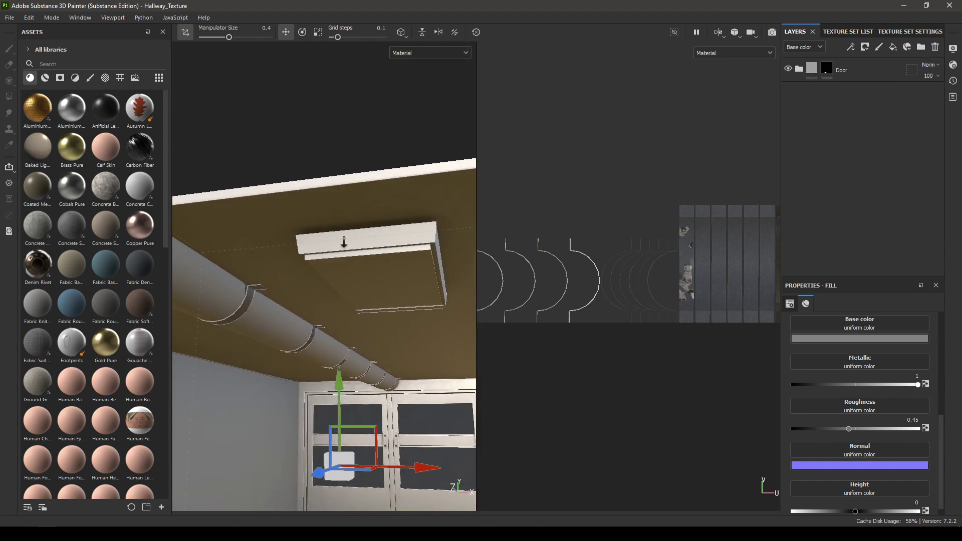
left_click_drag(344, 242, 323, 249, "alt")
left_click(827, 69)
left_click(894, 47)
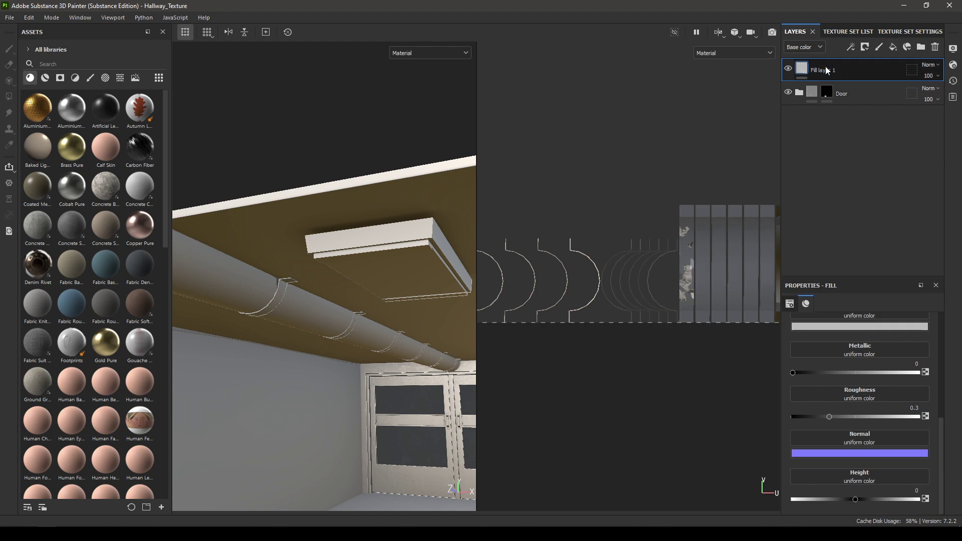
double_click(865, 69)
type("Pipe")
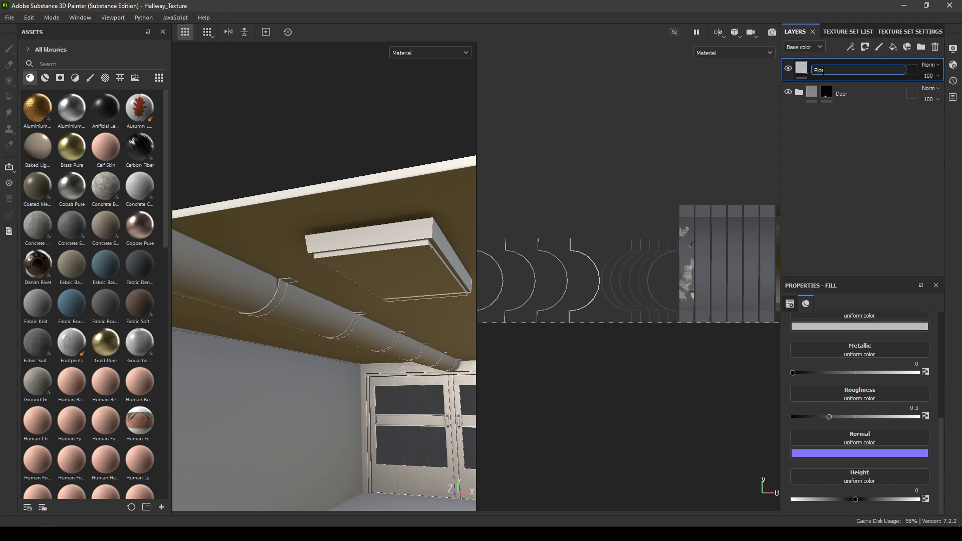
key("Return")
Step: Add a black mask to the Pipe layer, fill the pipe's UV island with Polygon Fill, and select the layer's fill
right_click(823, 71)
left_click(832, 85)
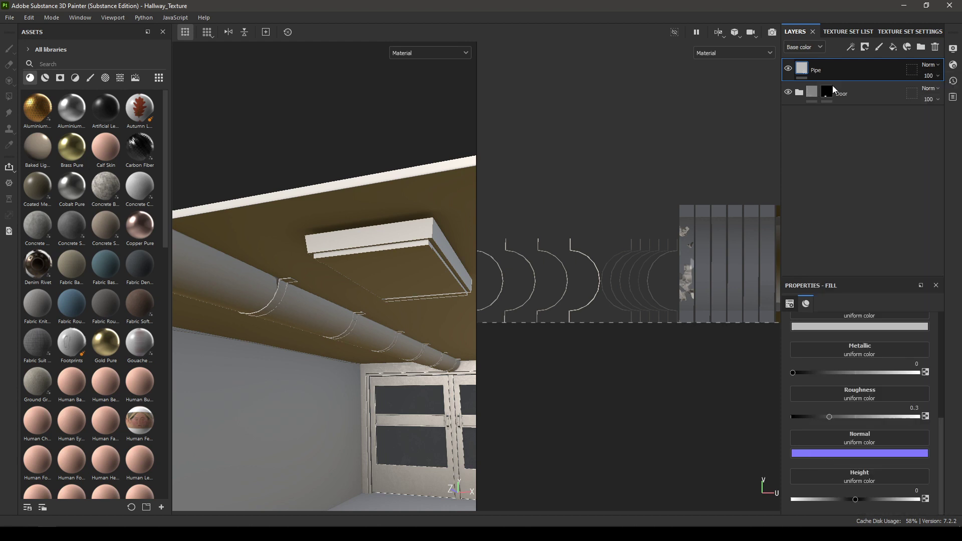
left_click(9, 96)
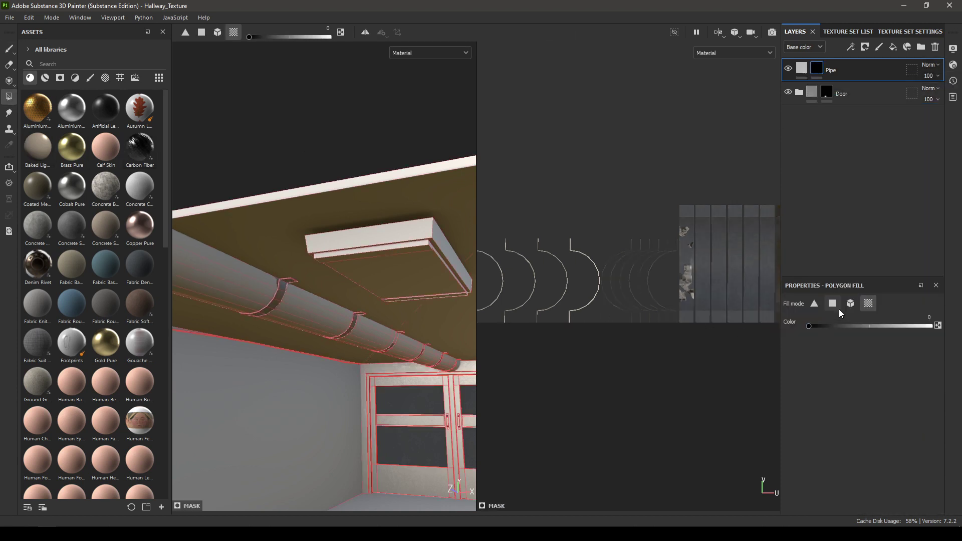
left_click(868, 303)
right_click_drag(611, 321, 521, 85, "alt")
middle_click_drag(542, 239, 730, 284, "alt")
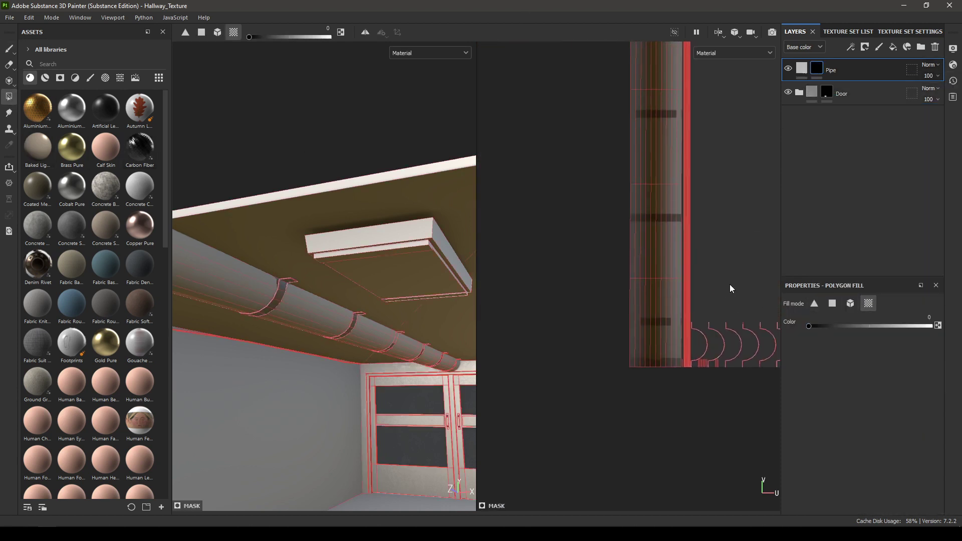
middle_click_drag(662, 261, 578, 320, "alt")
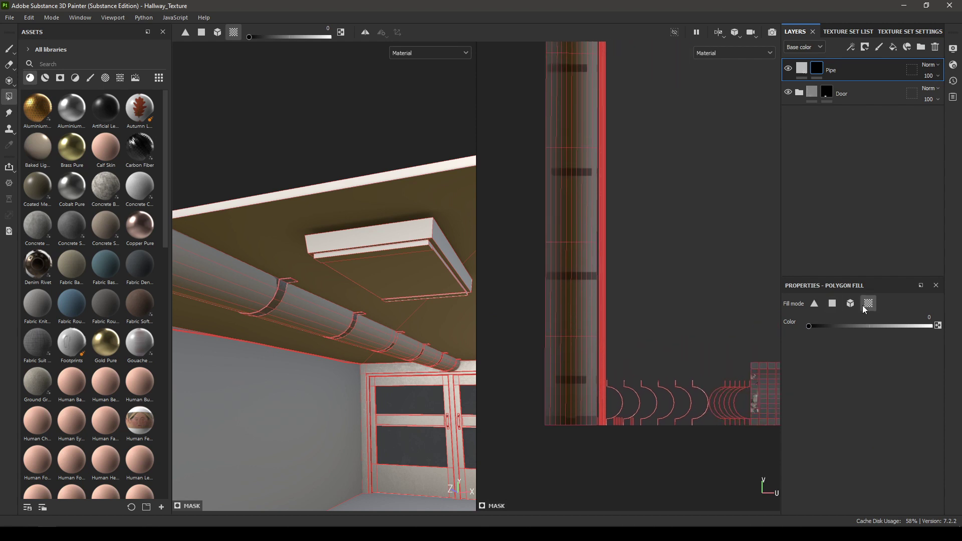
left_click(565, 282)
left_click(802, 68)
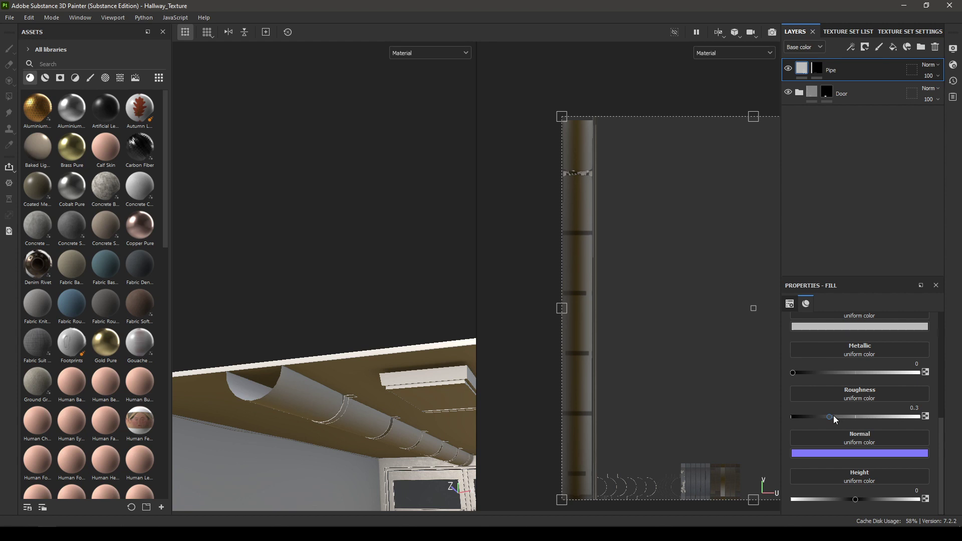
Step: Lower the Pipe layer's roughness to 0.2, darken its base color to gray 888888, and check the pipe
left_click_drag(831, 417, 815, 421)
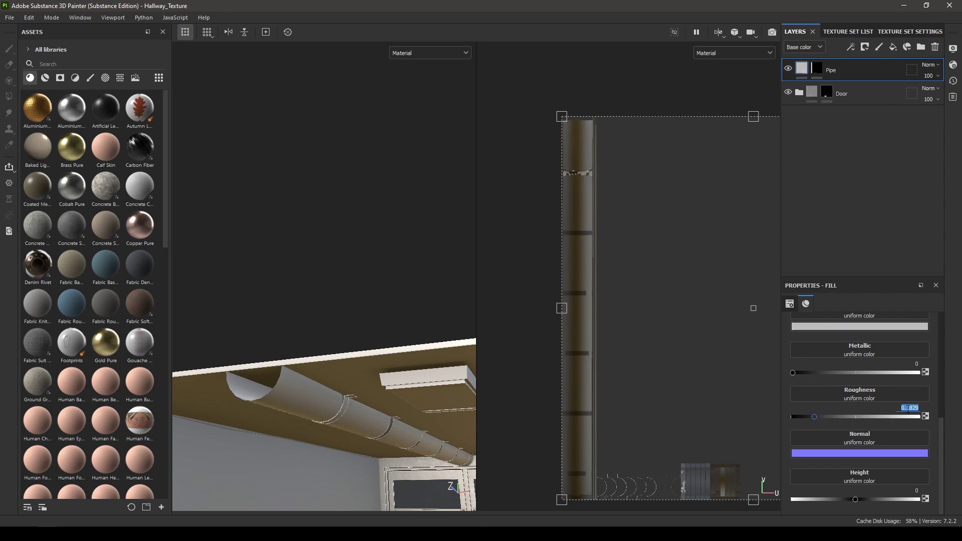
left_click(855, 327)
left_click_drag(820, 384, 820, 389)
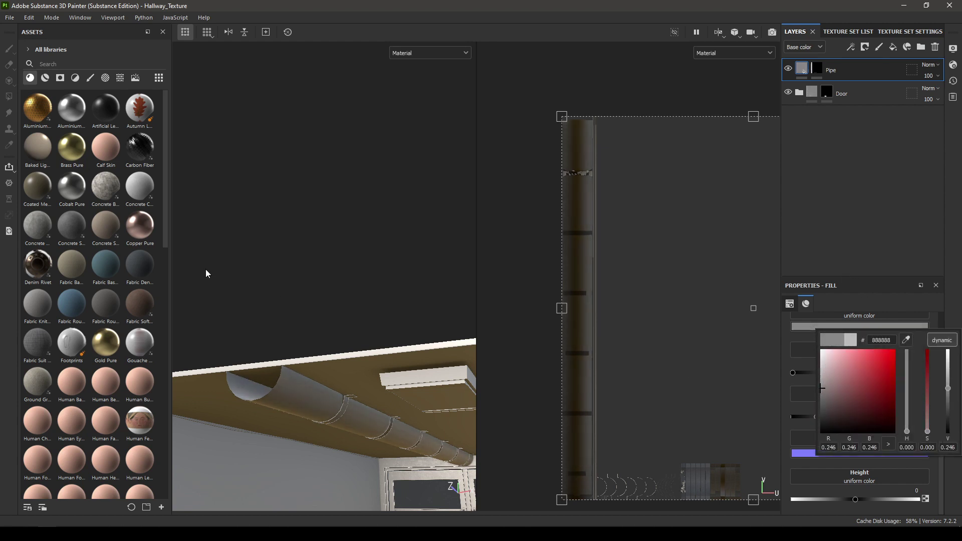
left_click(272, 295)
left_click_drag(273, 295, 306, 306, "alt")
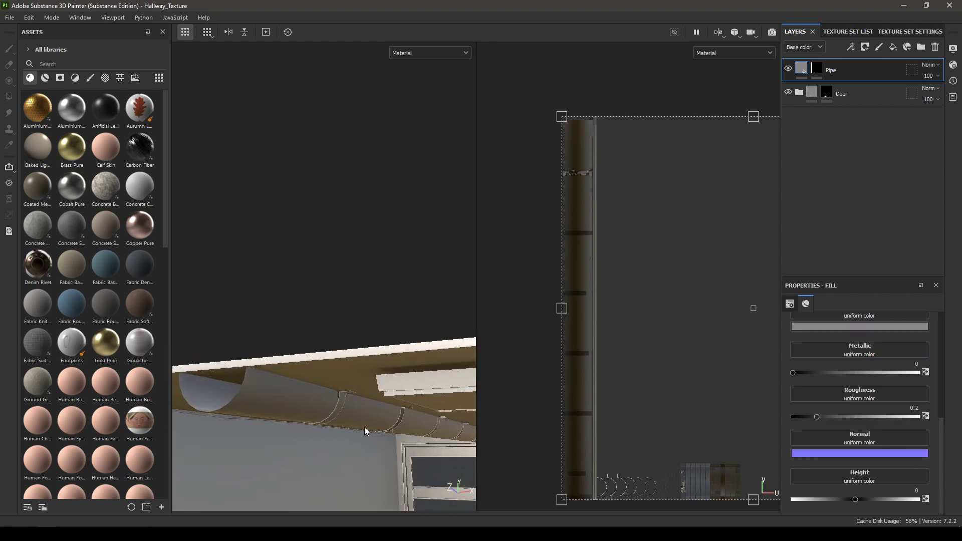
middle_click_drag(365, 427, 354, 324, "alt")
mouse_move(355, 325)
left_mouse_down("alt")
mouse_move(362, 338)
mouse_move(386, 280)
left_mouse_up("alt")
scroll(386, 280, "down", 3)
Step: Replace the Pipe layer with a new fill layer of roughness 0.2 and a darker gray base color
key("Delete")
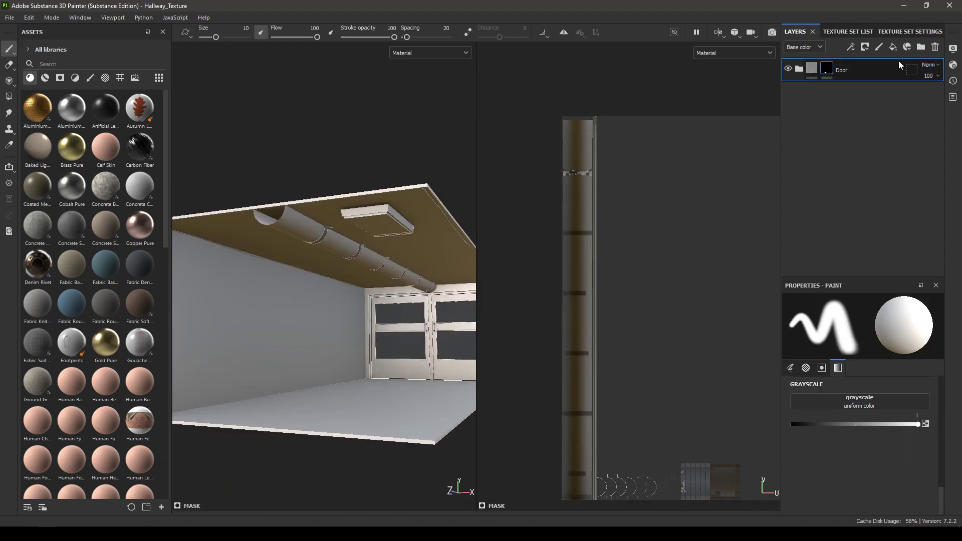
left_click(894, 47)
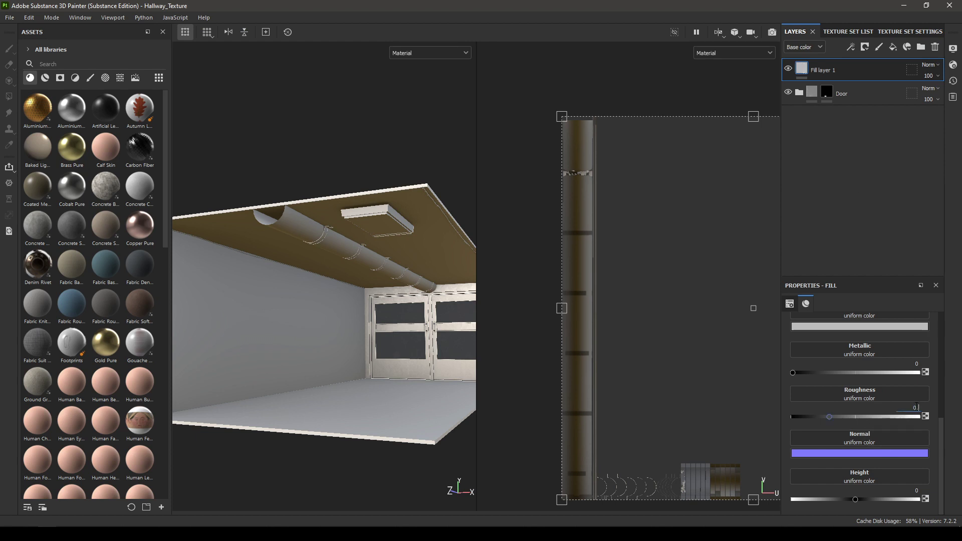
left_click(864, 328)
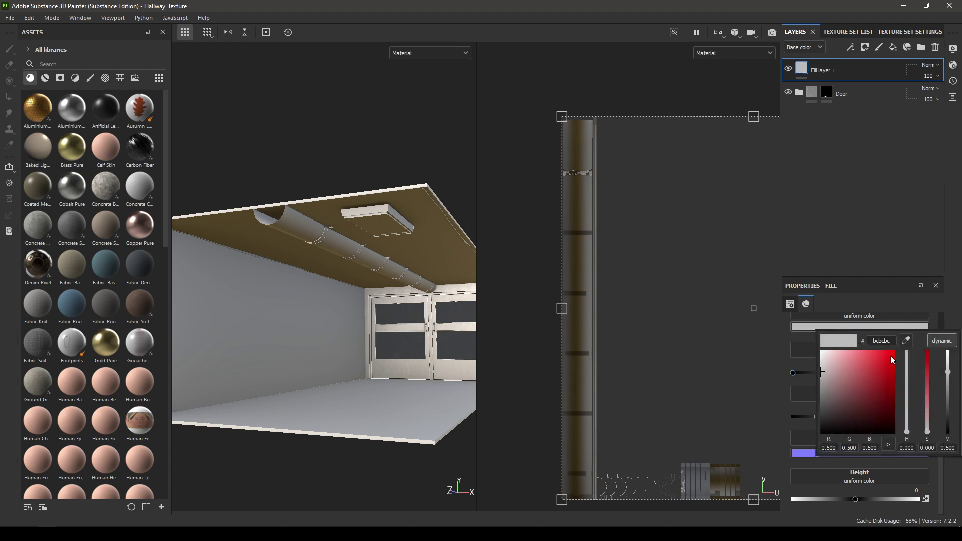
left_click_drag(949, 373, 950, 383)
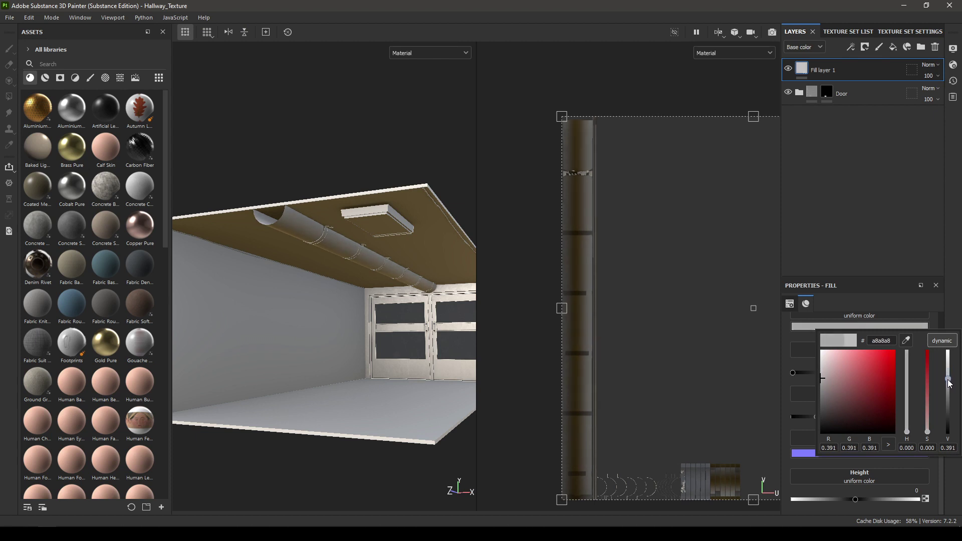
Step: Rename the new gray fill layer as Base_Pipe
double_click(826, 71)
type("Bae")
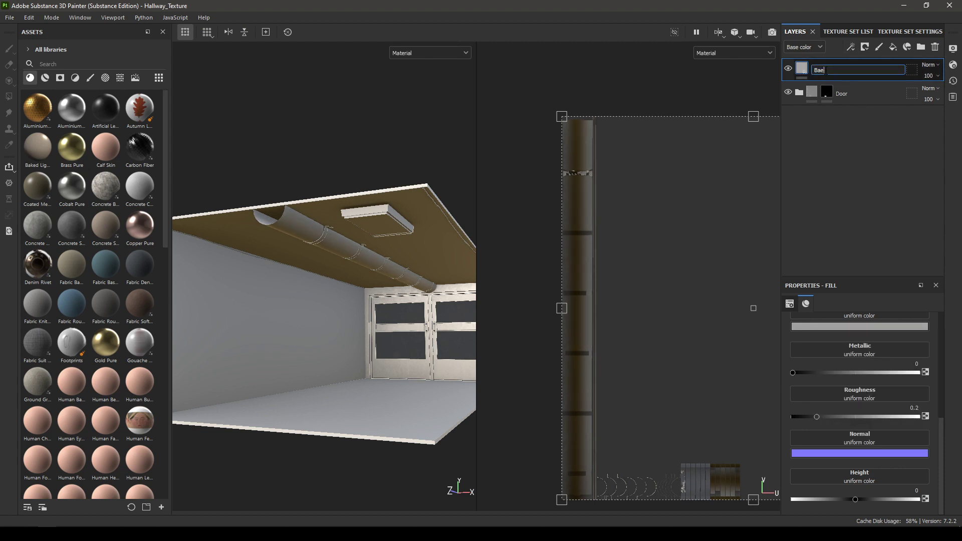
type("se_Pipe")
key("Return")
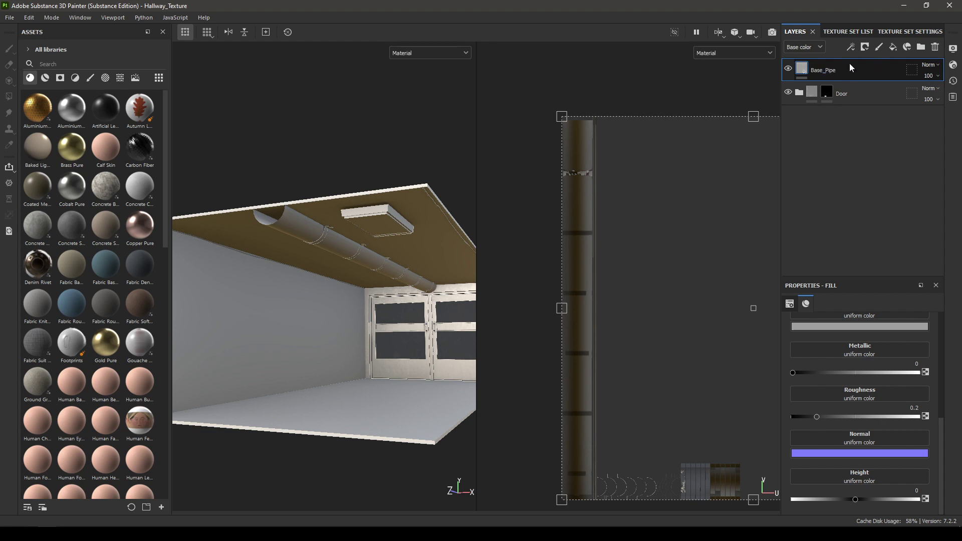
Step: Add a fill layer named Roughness above Base_Pipe with only its roughness channel enabled
left_click(894, 48)
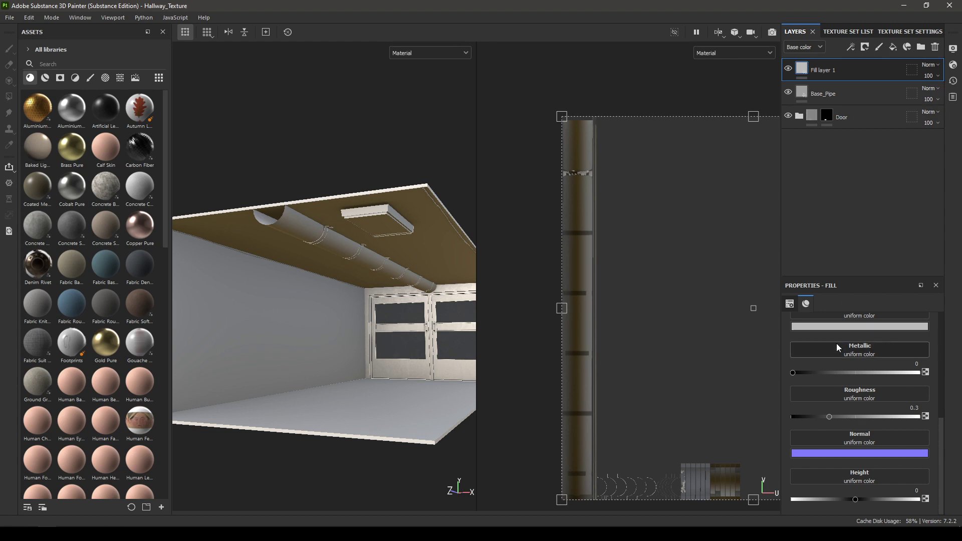
scroll(837, 344, "up", 2)
left_click(805, 357)
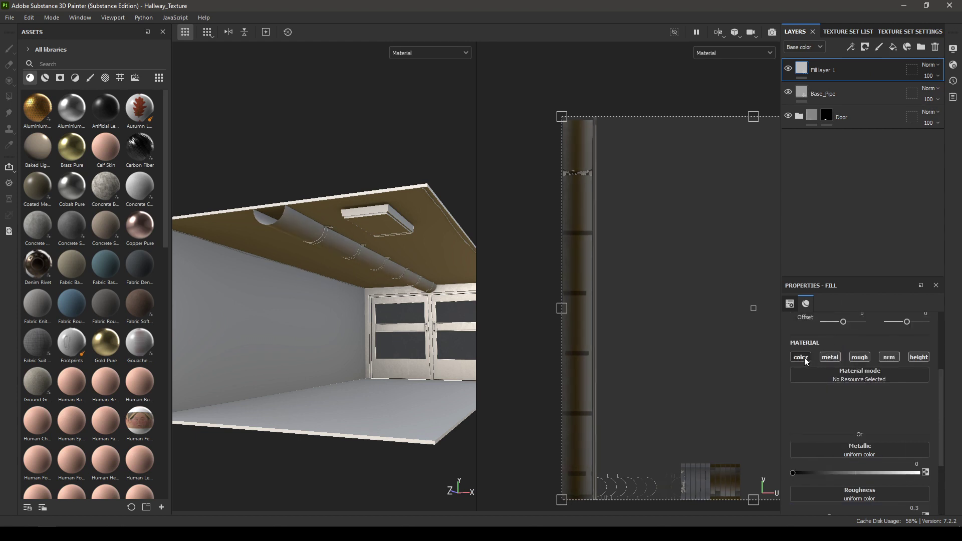
left_click(830, 358)
left_click(888, 357)
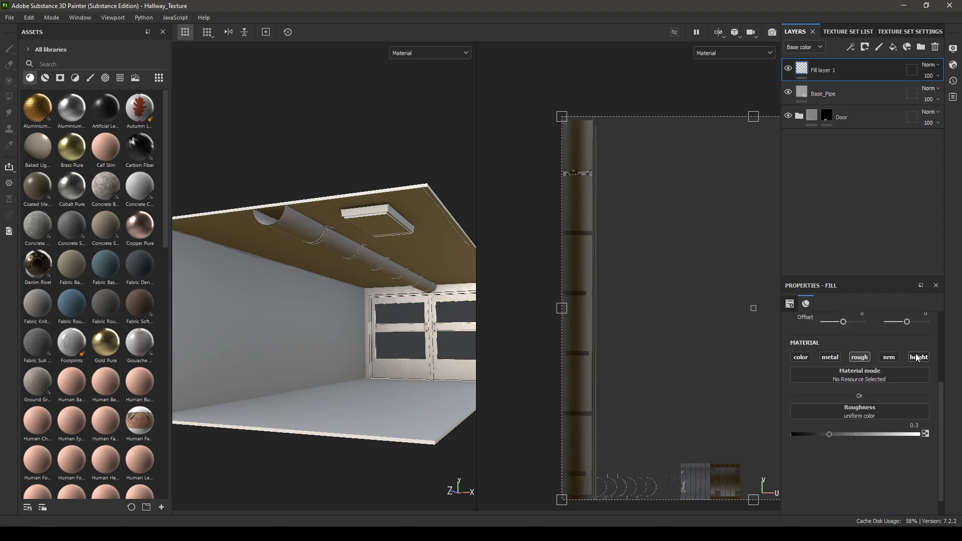
double_click(829, 70)
type("R")
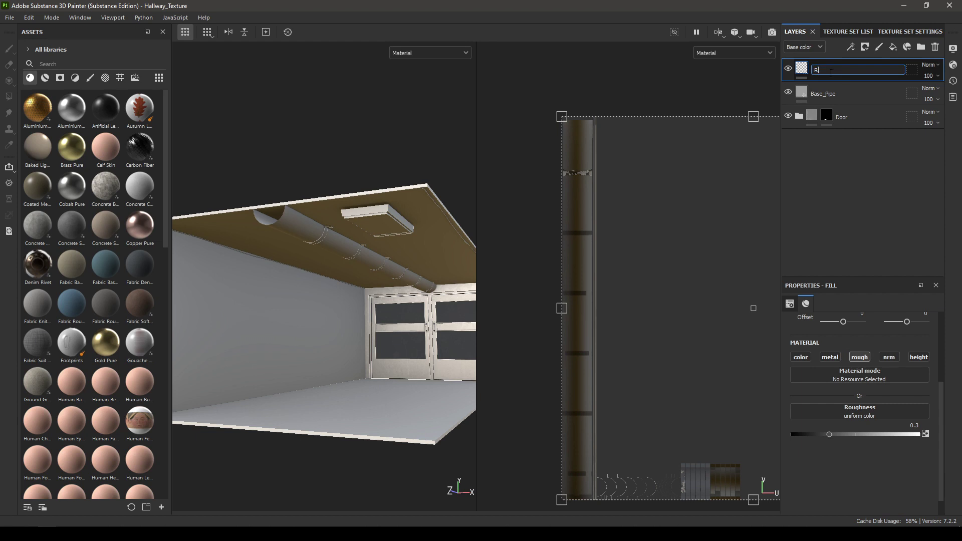
type("oughness")
key("Return")
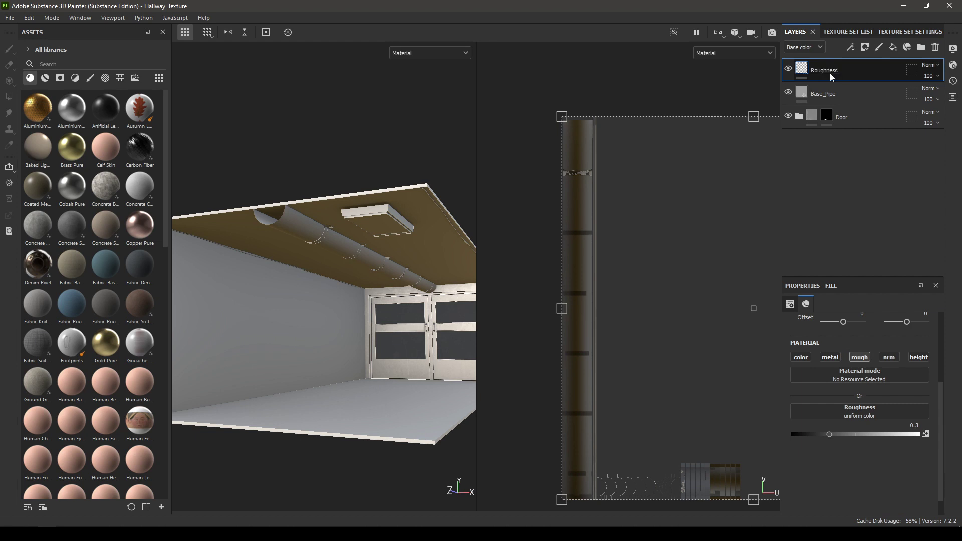
Step: Add a black mask with a fill to the Roughness layer and assign the Grunge Rough Dirty texture to it
right_click(830, 73)
left_click(863, 95)
right_click(826, 79)
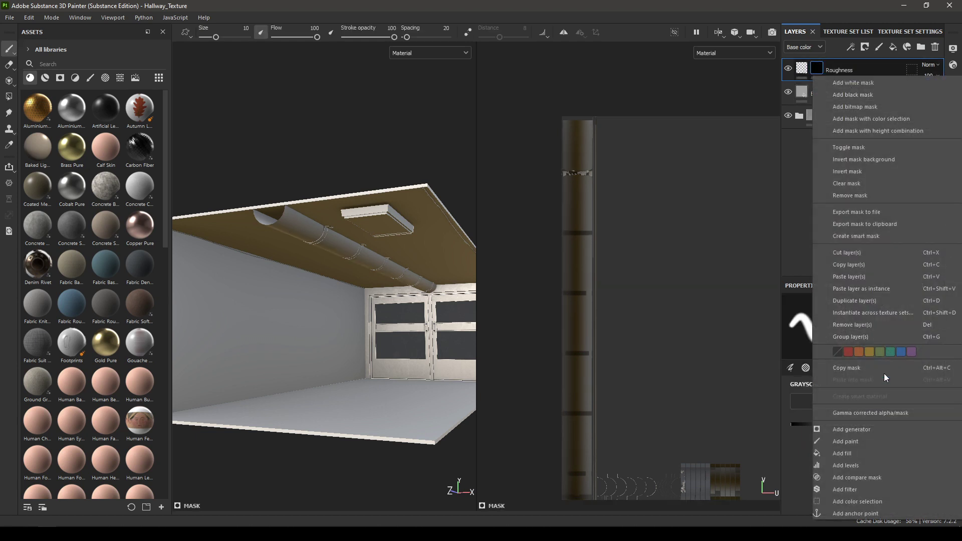
left_click(855, 458)
left_click(857, 360)
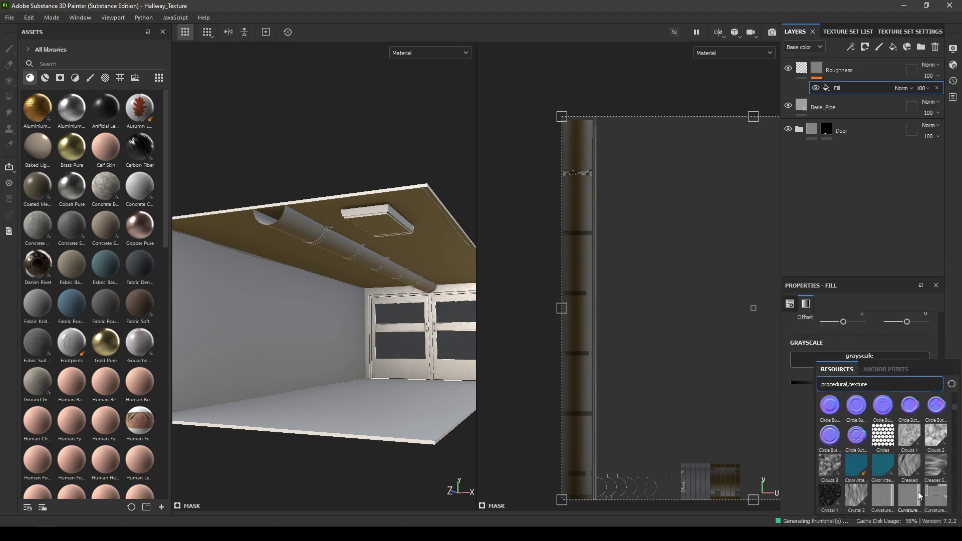
type("dirt")
scroll(947, 457, "down", 3)
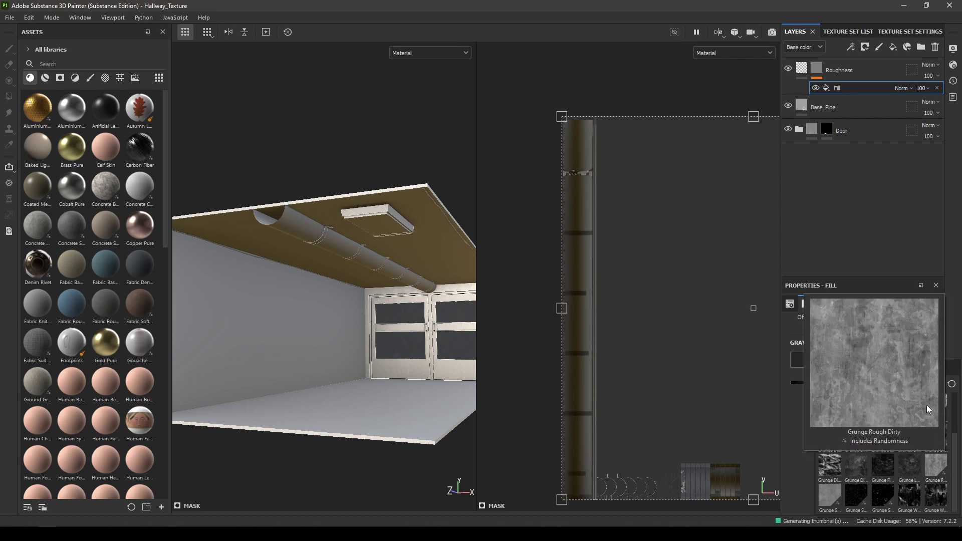
mouse_move(937, 469)
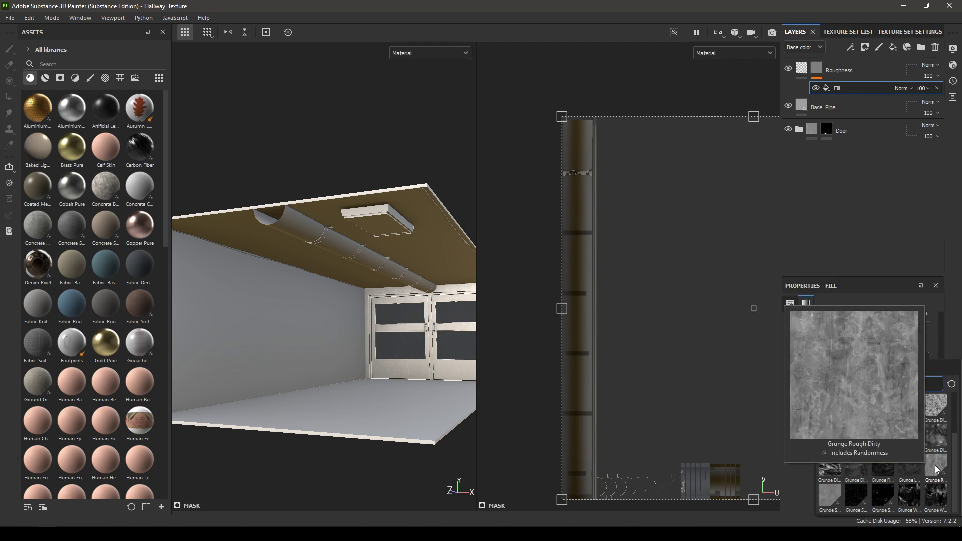
left_click(936, 469)
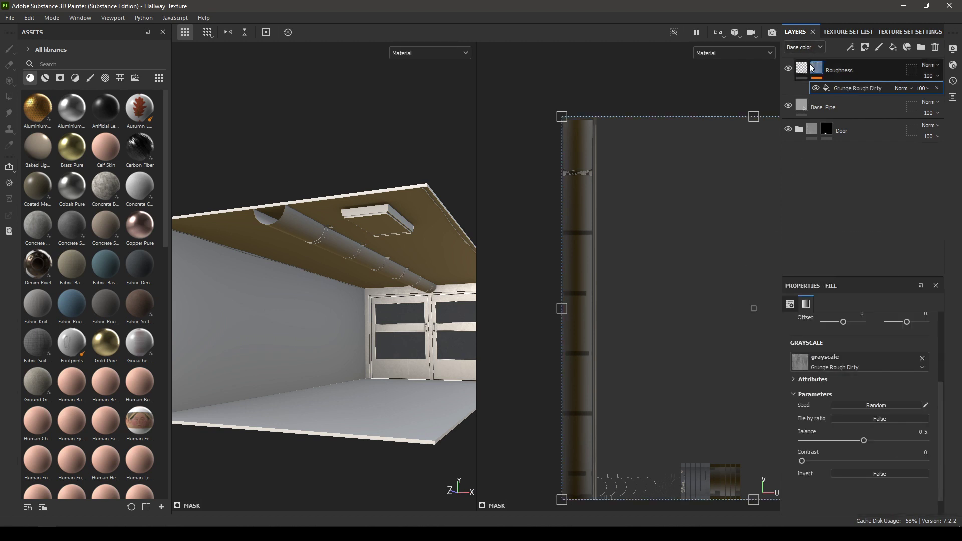
Step: Switch the Grunge Rough Dirty fill to tri-planar projection and check the pipe up close
scroll(853, 368, "up", 5)
left_click(848, 338)
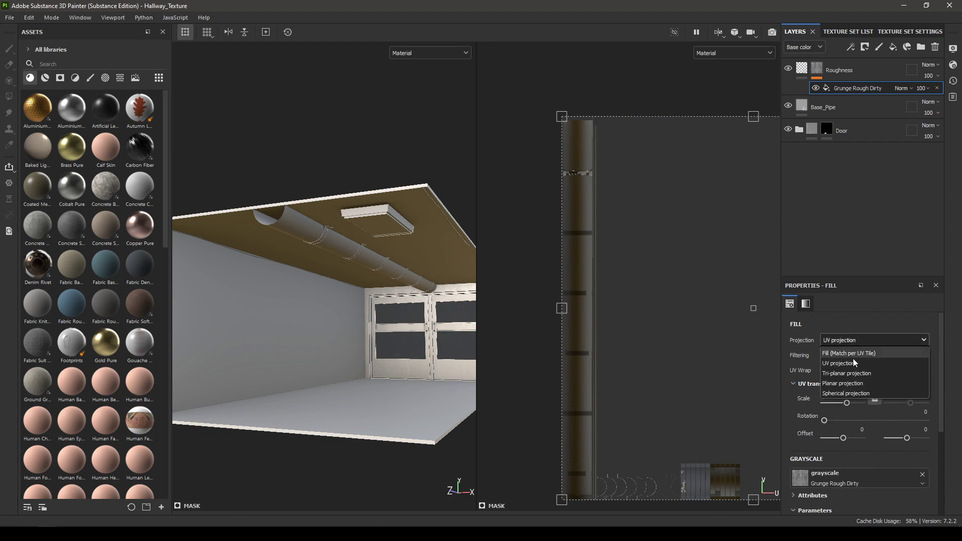
left_click(851, 373)
left_click_drag(311, 220, 279, 221, "alt")
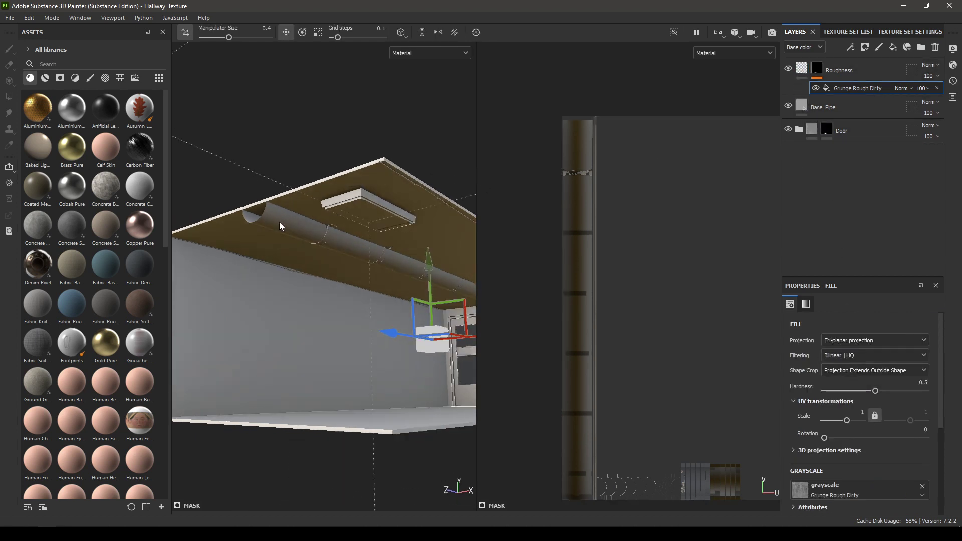
right_click_drag(279, 222, 361, 402, "alt")
left_click_drag(361, 401, 442, 154, "alt")
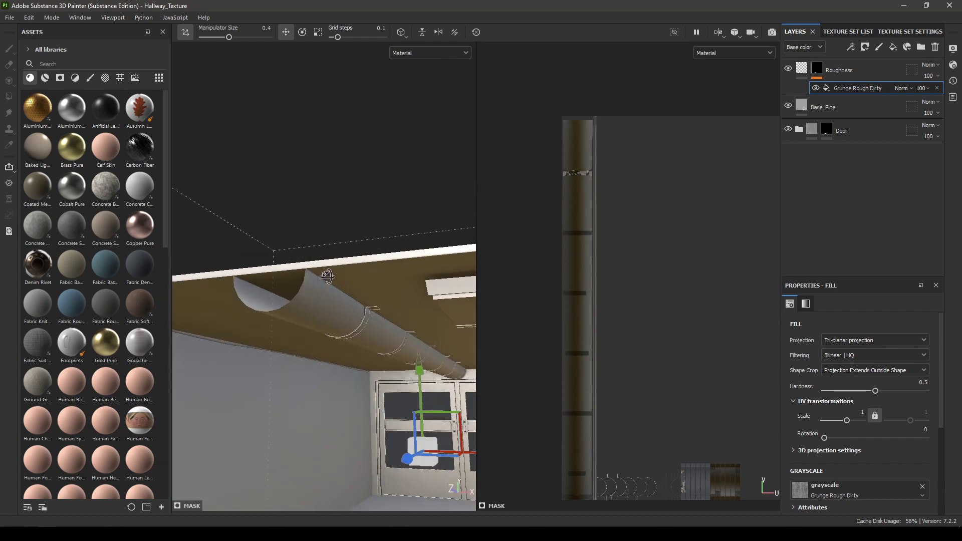
Step: Add a fill layer named Dirt above the Roughness layer
left_click(894, 47)
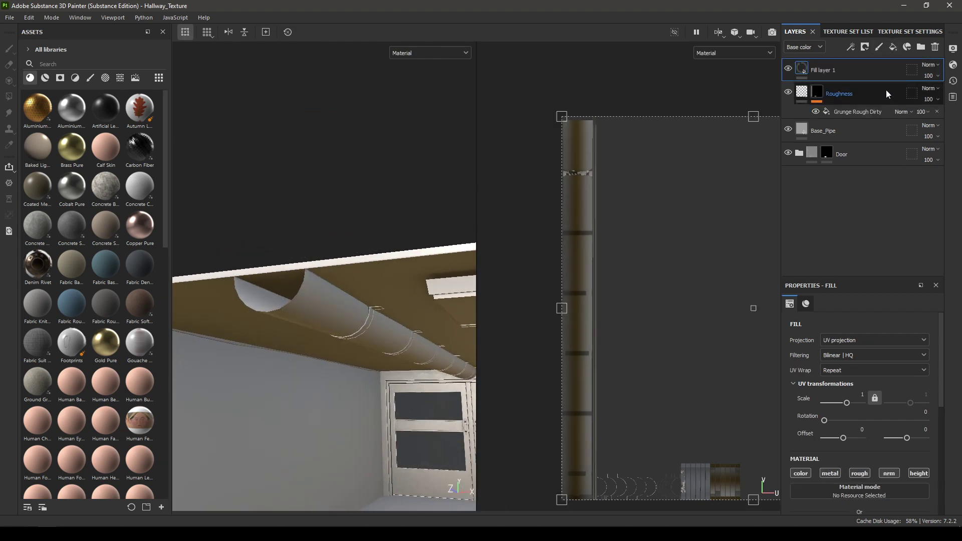
double_click(834, 70)
type("Dirt")
key("Return")
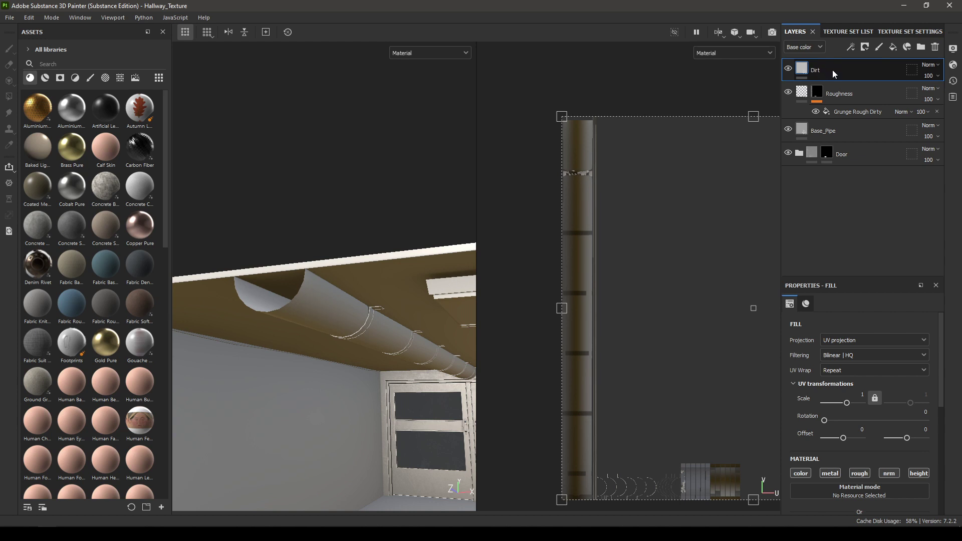
Step: Raise the Dirt layer's roughness to 1 and disable its metallic channel
right_click(833, 71)
key("Escape")
scroll(844, 409, "down", 5)
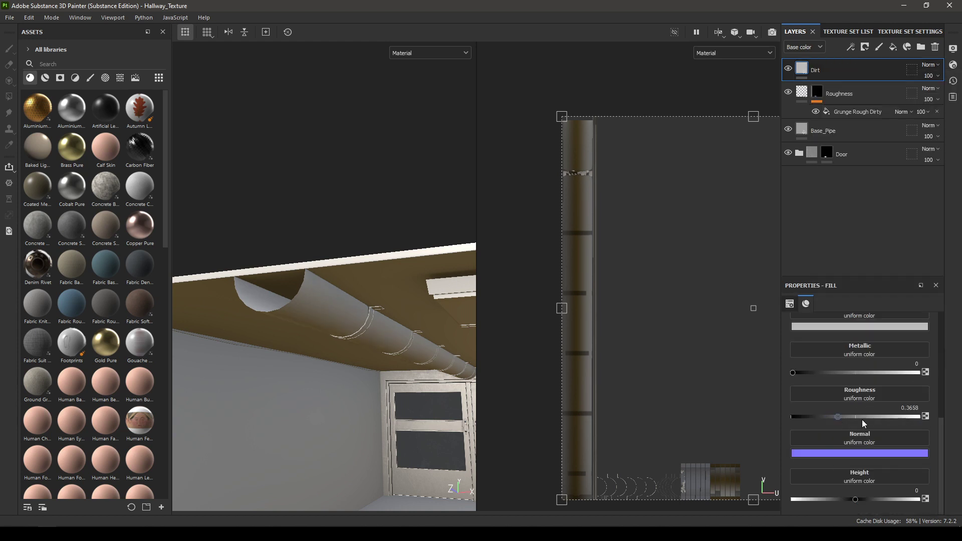
scroll(847, 396, "up", 5)
left_click(832, 408)
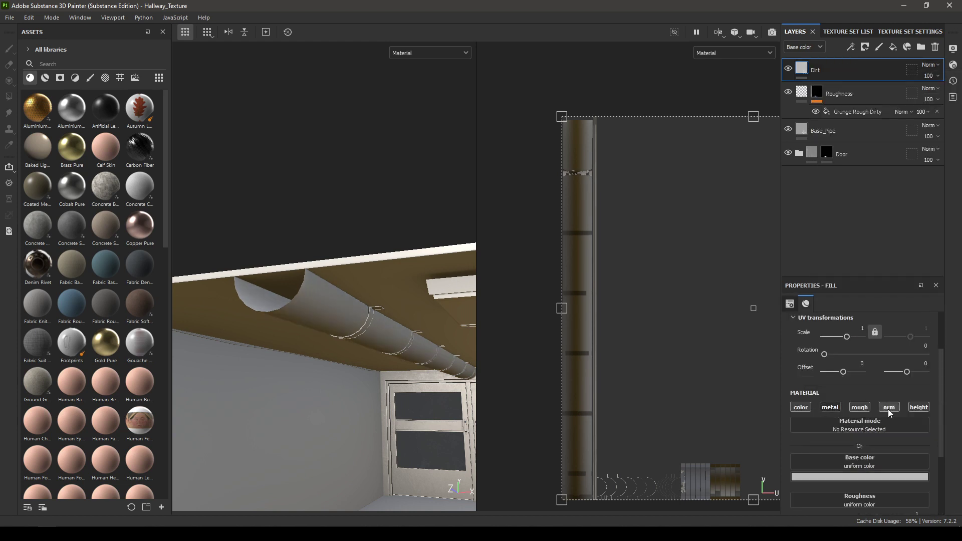
Step: Add a black mask to the Dirt layer and apply the Dirt generator to it
right_click(845, 72)
left_click(852, 83)
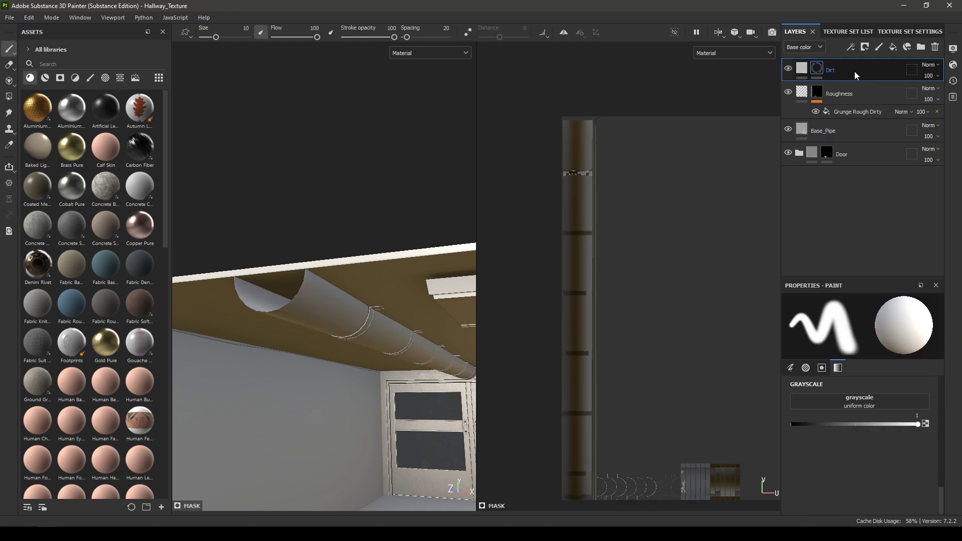
right_click(856, 71)
left_click(880, 426)
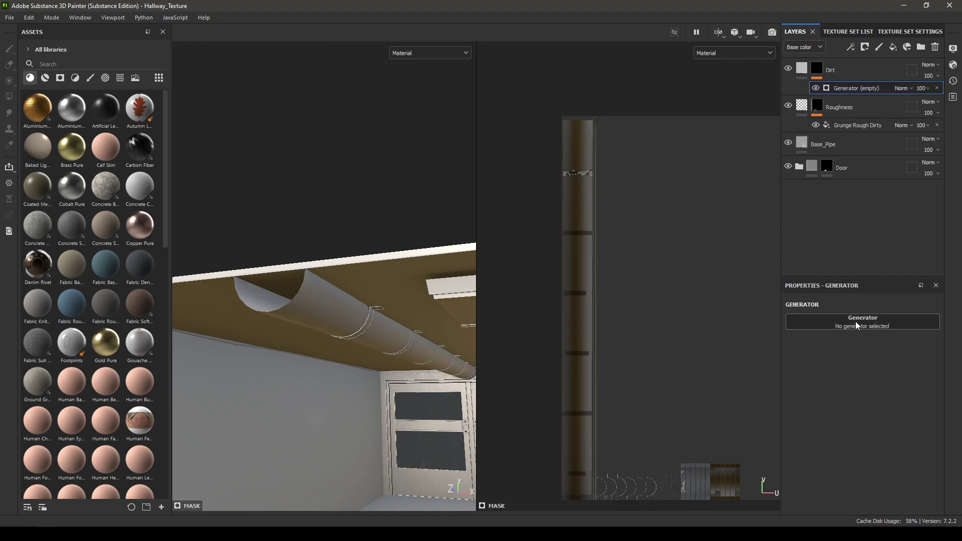
left_click(832, 321)
left_click(831, 384)
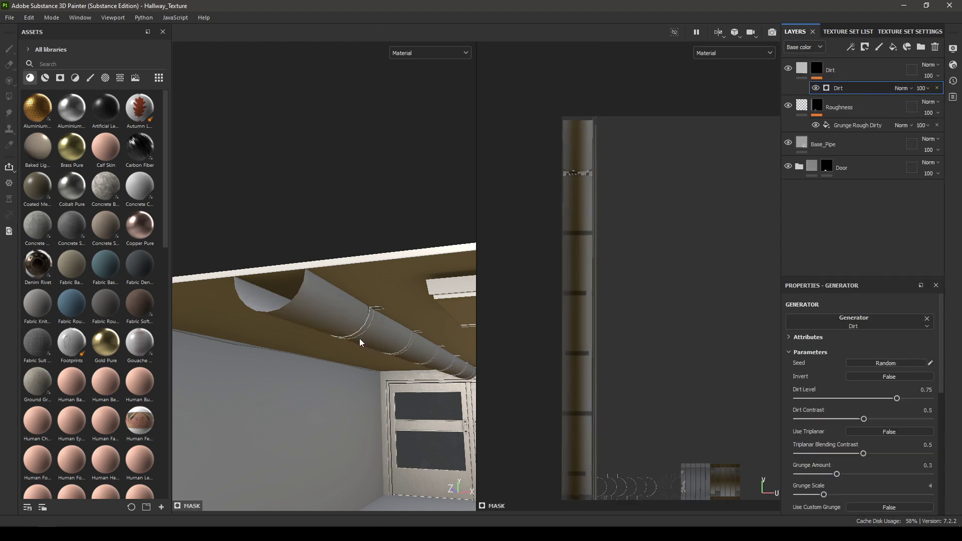
Step: Enable triplanar mapping on the Dirt generator and set its dirt level to 0.3, checking the result on the pipe
mouse_move(360, 340)
left_mouse_down("alt")
mouse_move(440, 323)
mouse_move(393, 273)
mouse_move(356, 324)
left_mouse_up("alt")
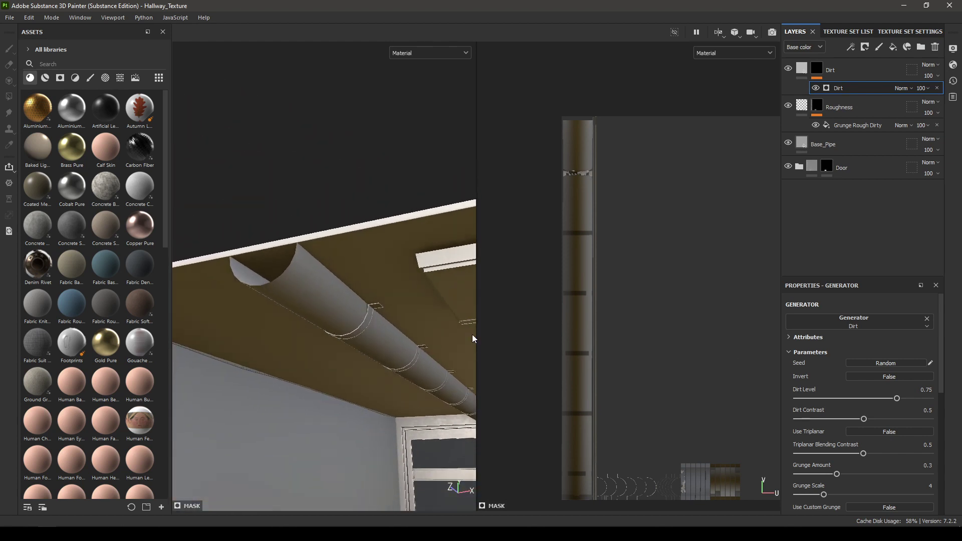
left_click_drag(474, 339, 300, 359, "alt")
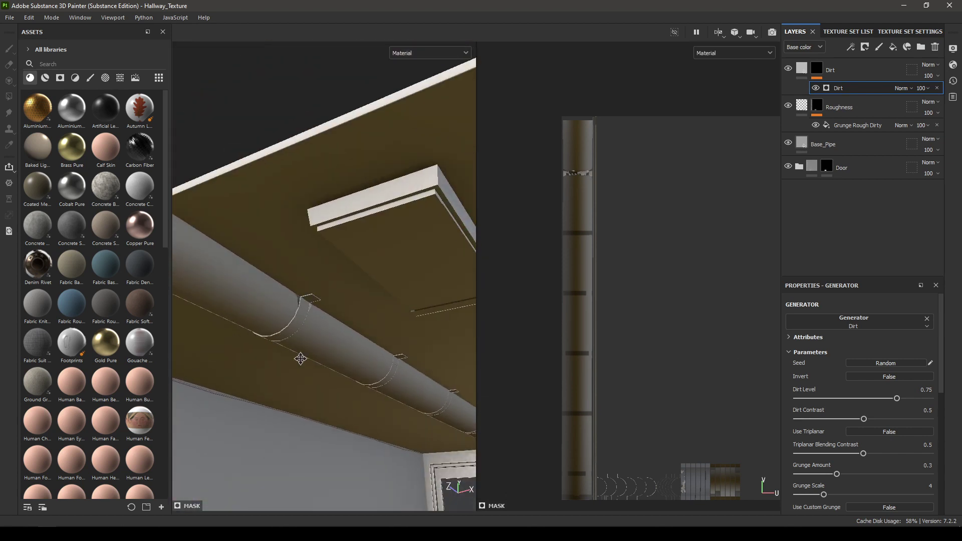
left_click(871, 431)
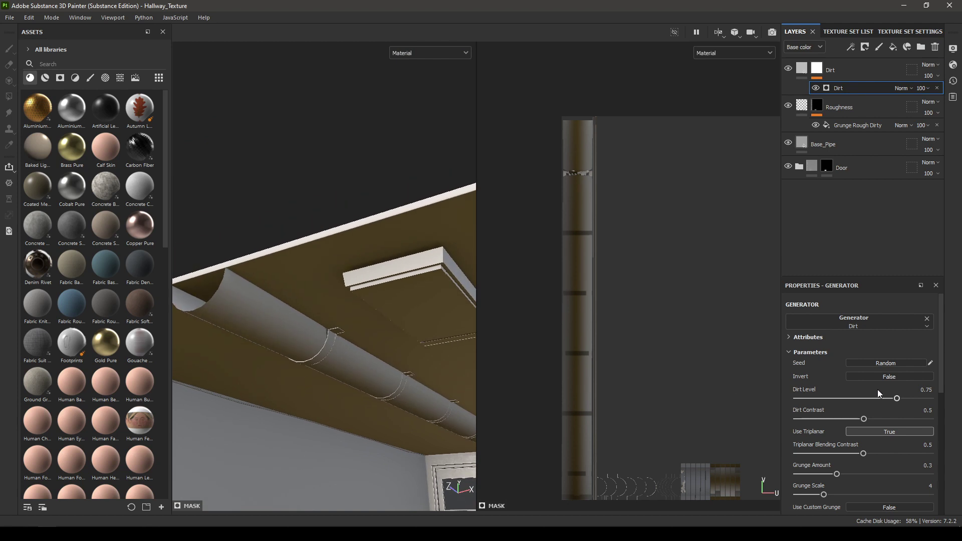
left_click_drag(926, 398, 812, 423)
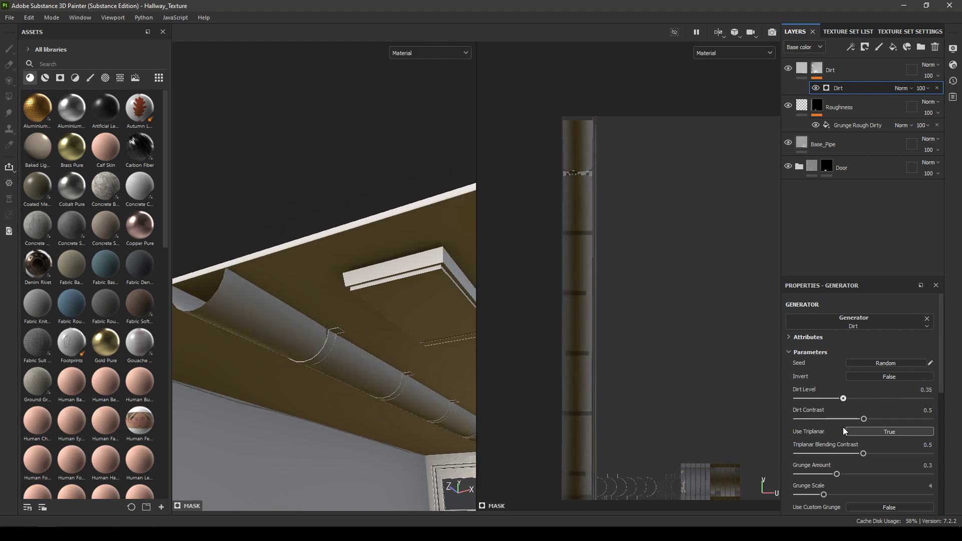
left_click_drag(236, 278, 267, 290, "alt")
left_click(927, 390)
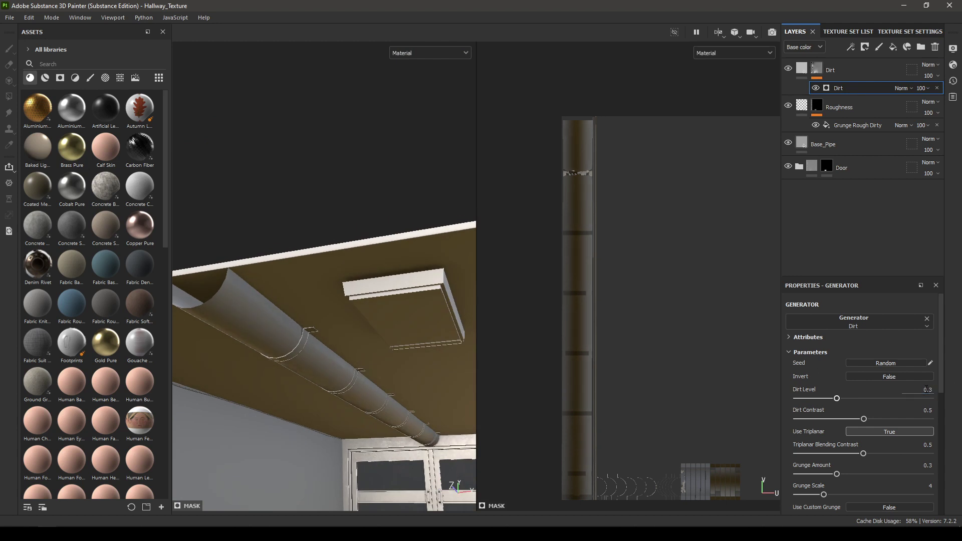
left_click_drag(494, 321, 517, 288, "alt")
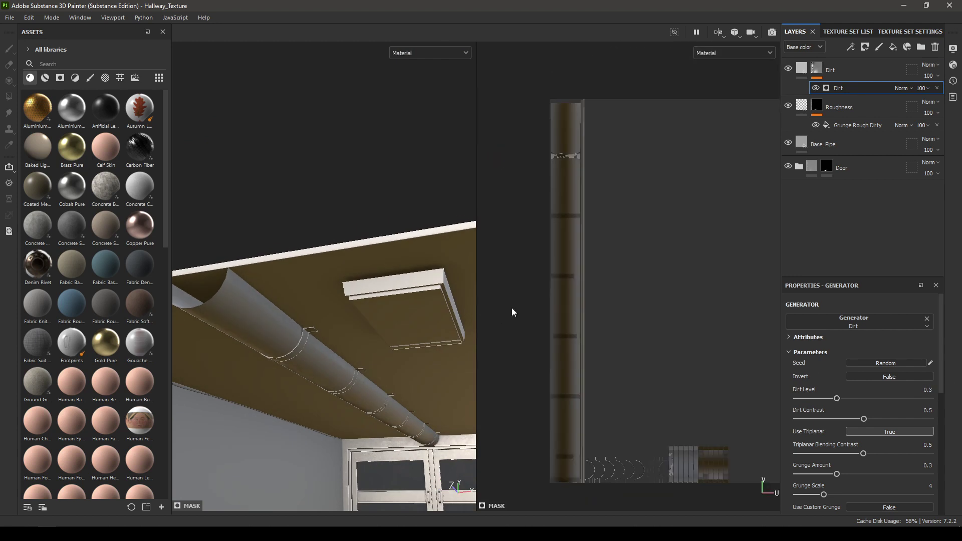
Step: Switch the viewport to 3D only and frame the ceiling pipe up close
left_click(725, 55)
left_click(721, 40)
left_click(720, 40)
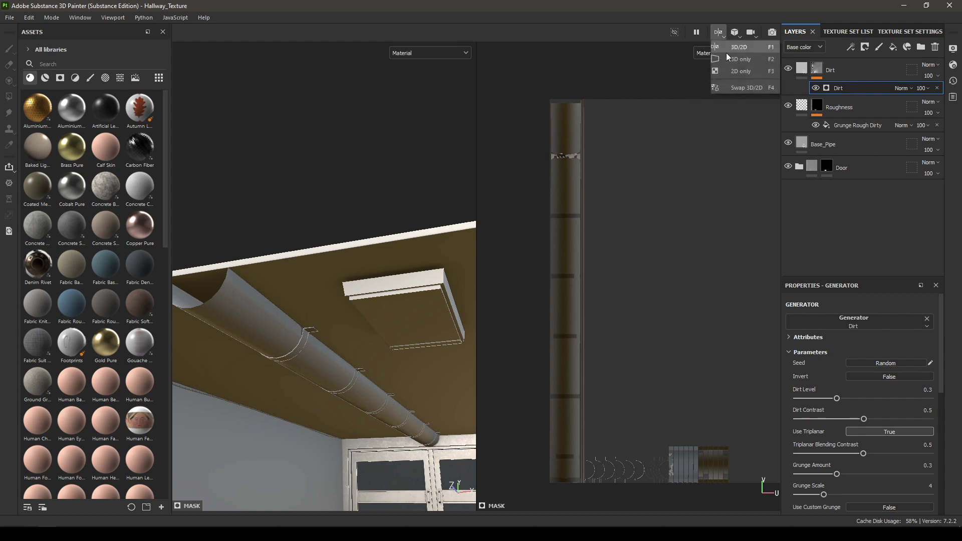
left_click(732, 57)
left_click_drag(584, 363, 549, 344, "alt")
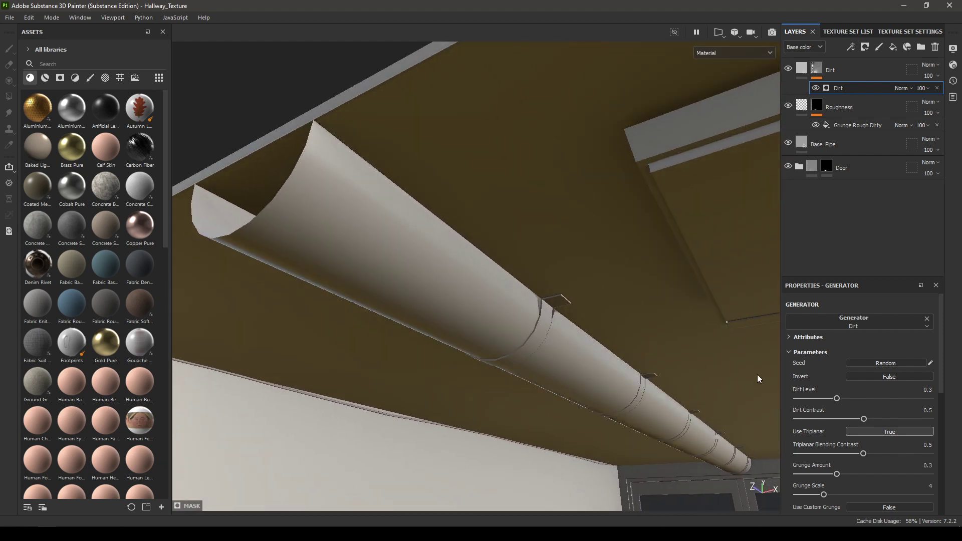
Step: Set the Dirt generator's dirt level to 0.5 and check the effect on the pipe
left_click_drag(837, 399, 884, 410)
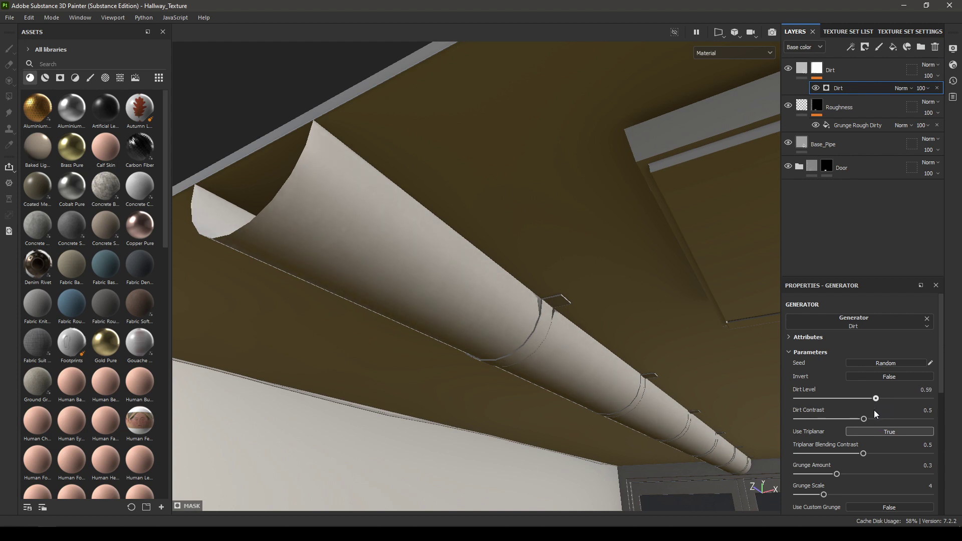
left_click_drag(874, 410, 870, 410)
left_click(930, 389)
right_click_drag(528, 307, 486, 178, "alt")
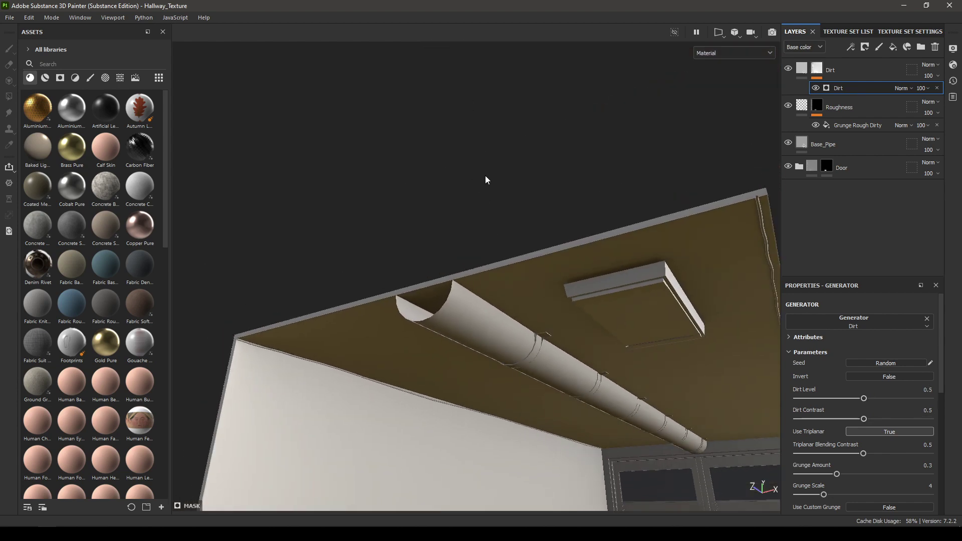
middle_click_drag(541, 306, 503, 256, "alt")
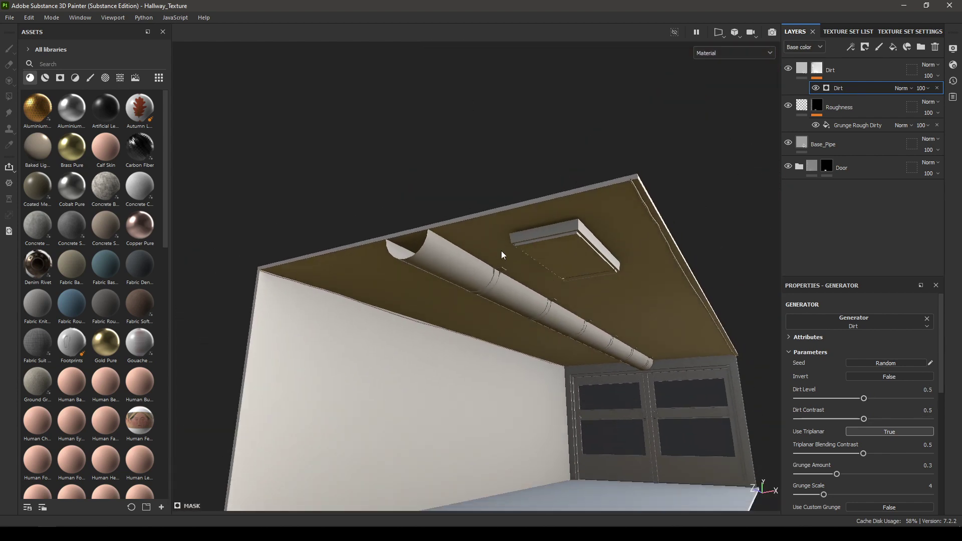
Step: Group the Dirt, Roughness and Base_Pipe layers into a folder named Pipe
left_click(840, 69)
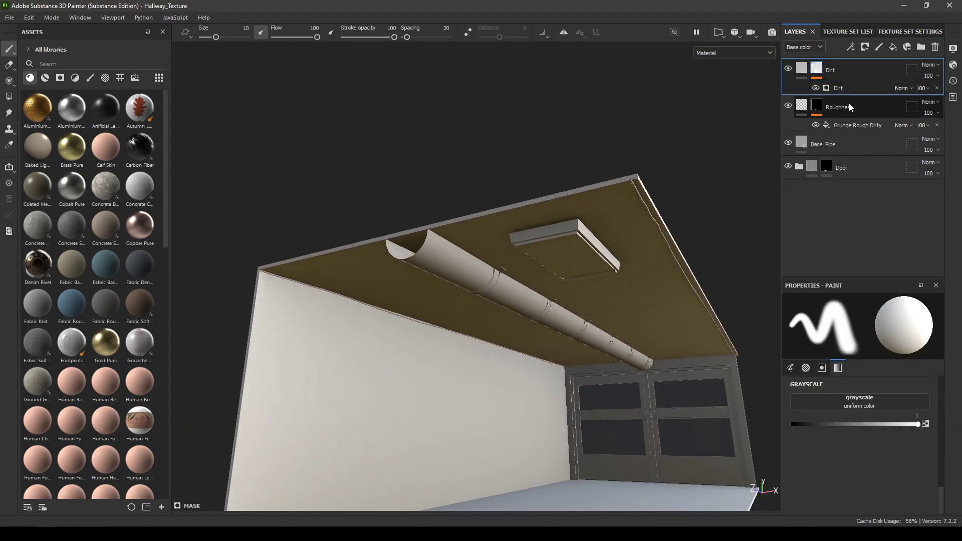
left_click(856, 144, "shift")
key("ctrl+g")
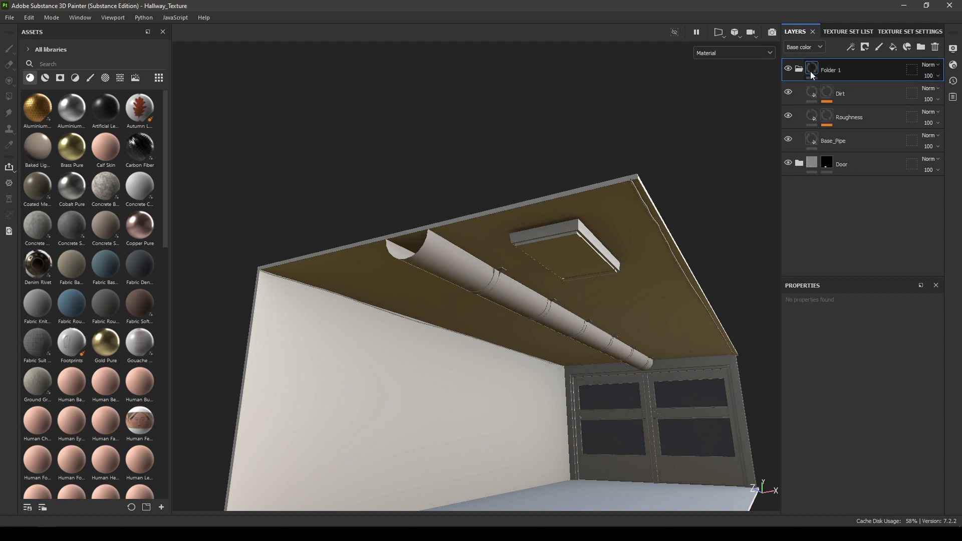
double_click(829, 72)
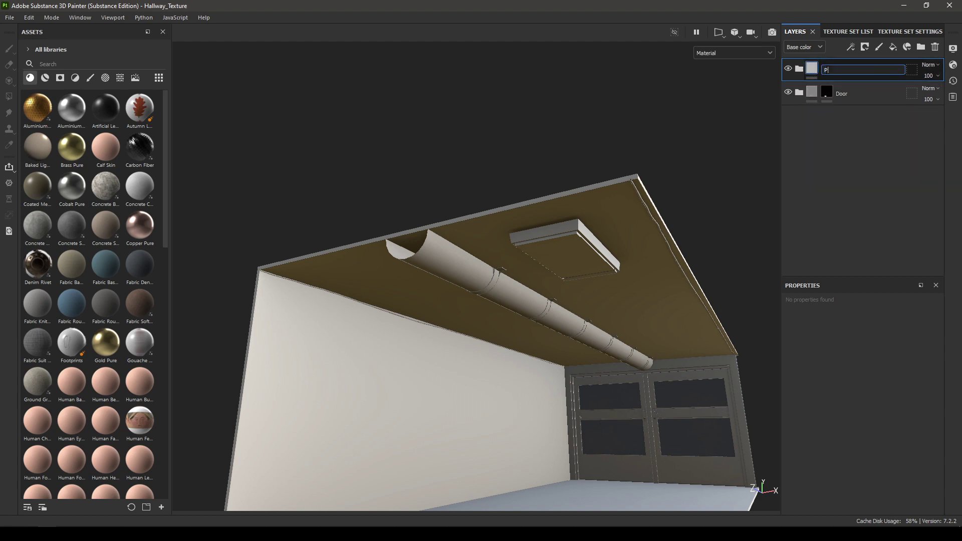
type("Pipe")
key("Return")
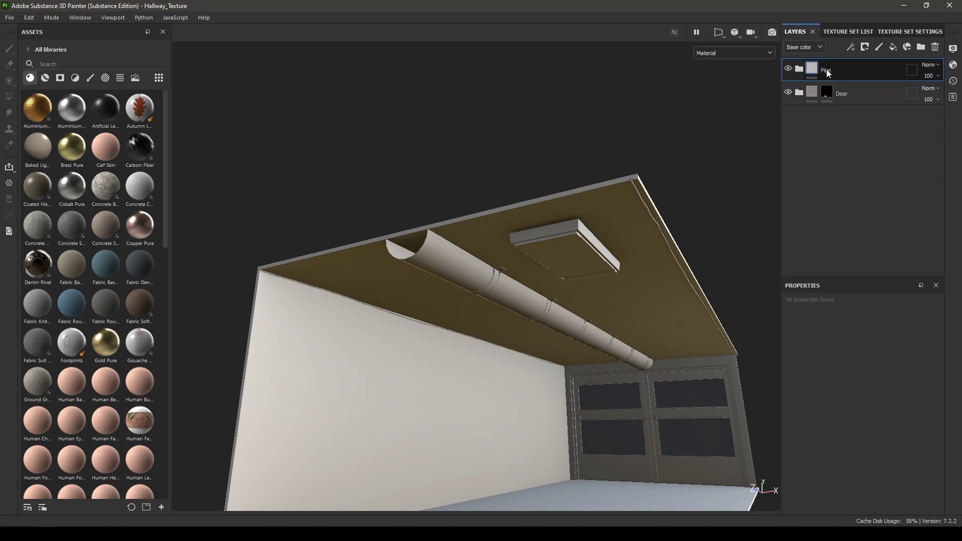
Step: Rename the Door folder as Clips
left_click(843, 93)
double_click(843, 95)
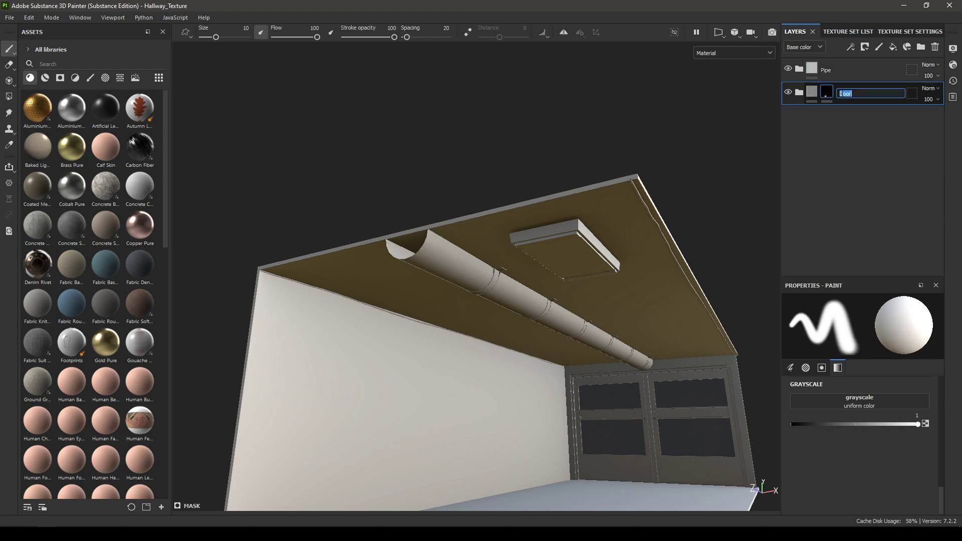
type("Clips")
key("Return")
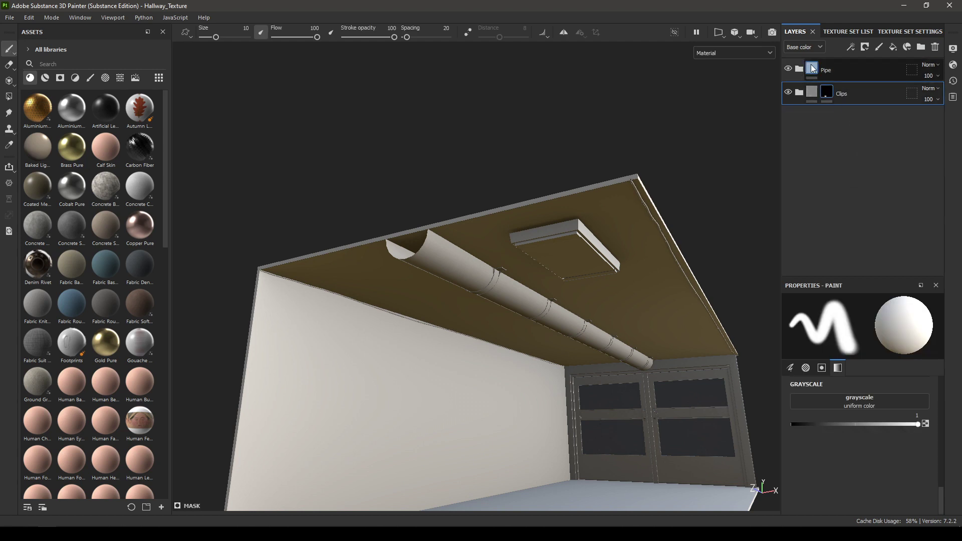
Step: Add a black mask to the Pipe folder and reveal only the ceiling pipe's body in it with polygon fill
left_click(851, 72)
right_click(850, 70)
left_click(866, 85)
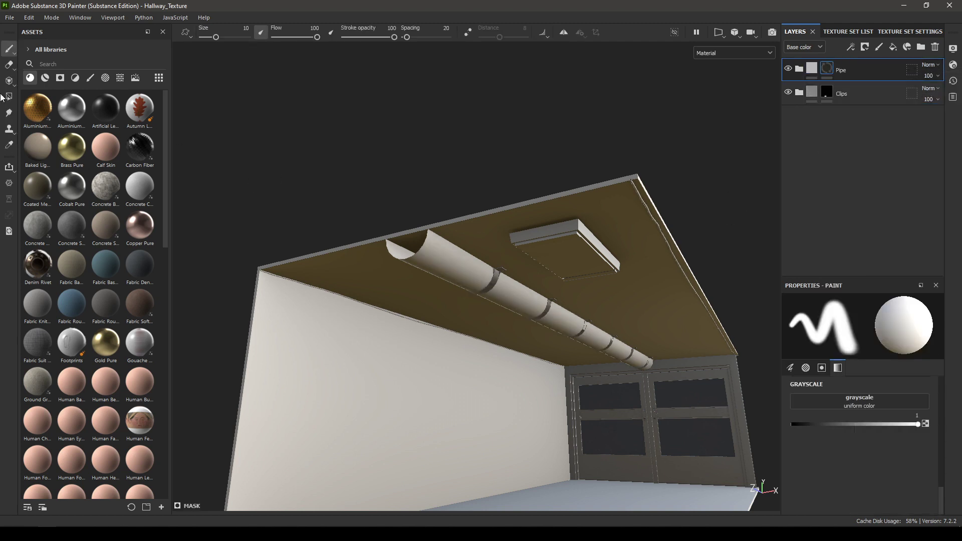
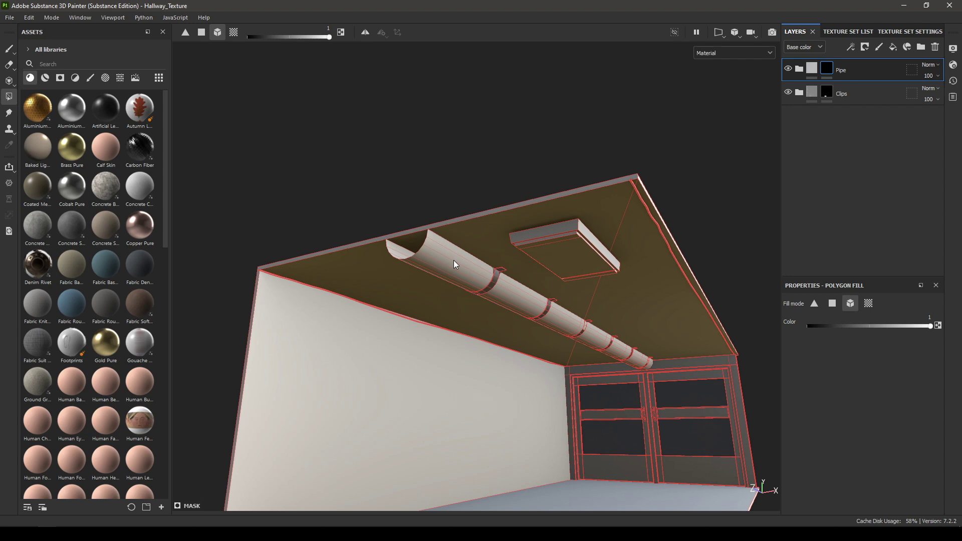
left_click(8, 49)
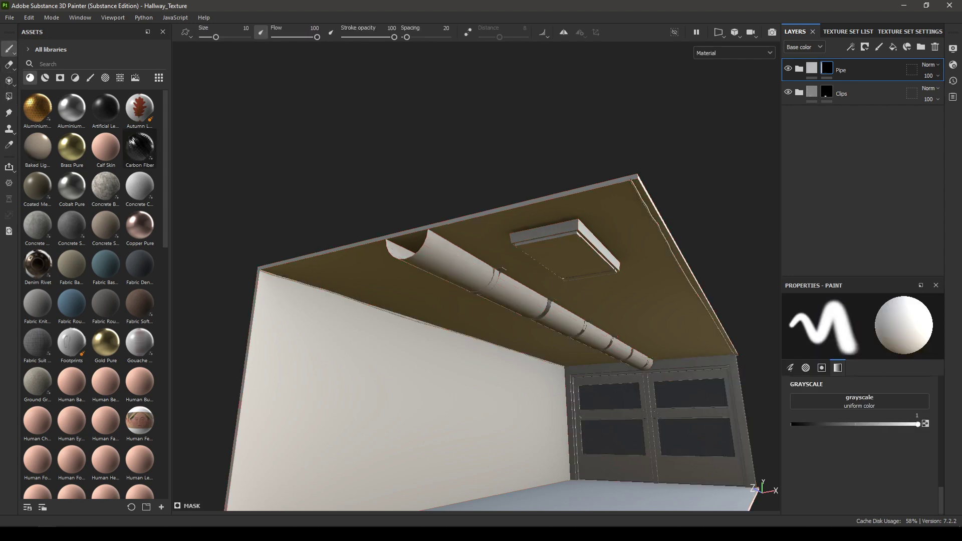
scroll(531, 441, "up", 5)
left_click_drag(511, 409, 559, 295, "alt")
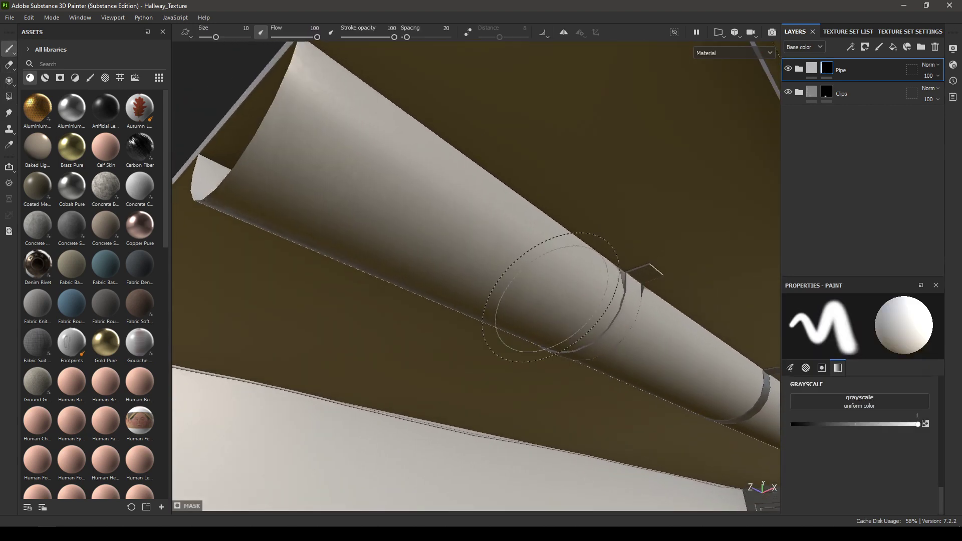
middle_click_drag(526, 258, 384, 221, "alt")
mouse_move(451, 241)
left_mouse_down("alt")
mouse_move(463, 243)
mouse_move(440, 262)
mouse_move(569, 286)
mouse_move(494, 223)
mouse_move(506, 227)
mouse_move(419, 185)
mouse_move(477, 260)
mouse_move(577, 265)
mouse_move(490, 193)
mouse_move(474, 203)
left_mouse_up("alt")
scroll(419, 185, "down", 3)
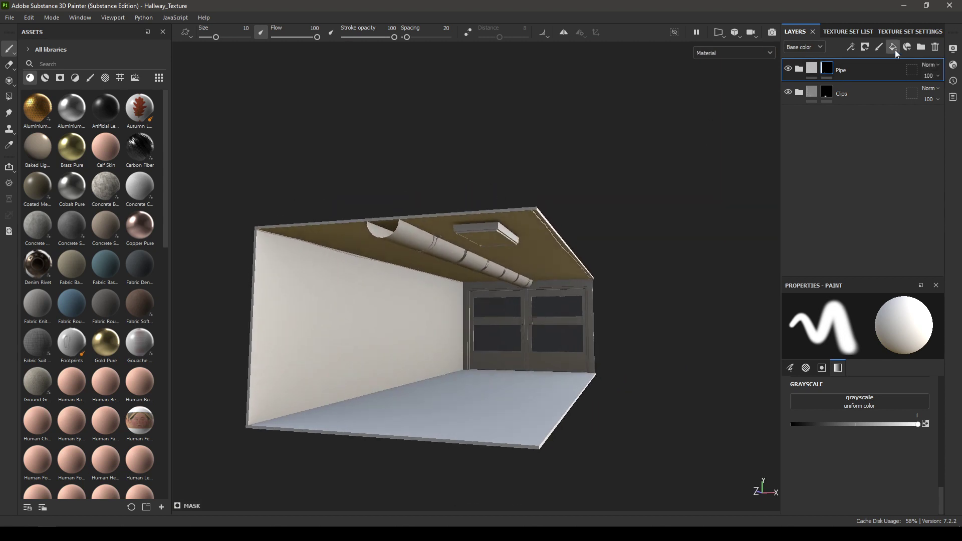
Step: Add a fill layer named Base above the Pipe folder
left_click(894, 47)
scroll(853, 431, "down", 3)
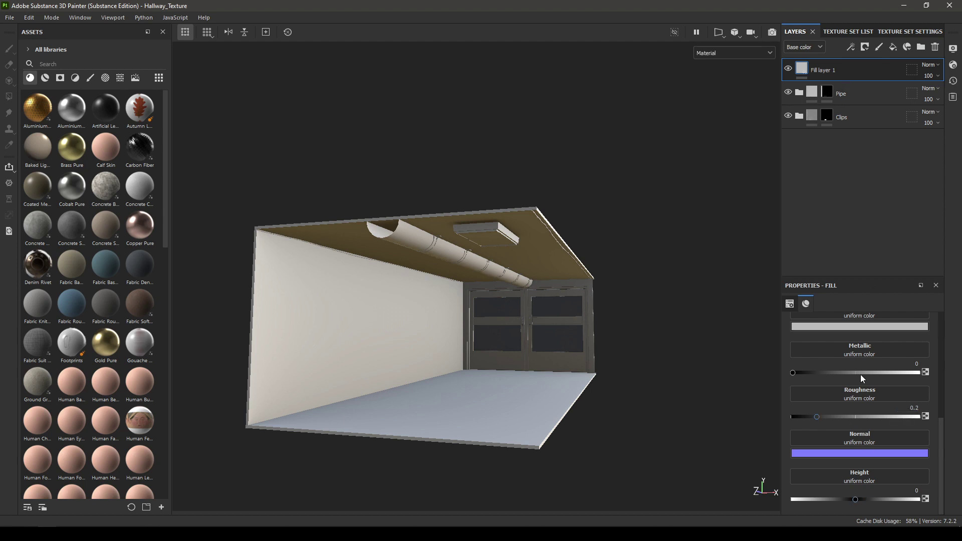
scroll(817, 335, "up", 4)
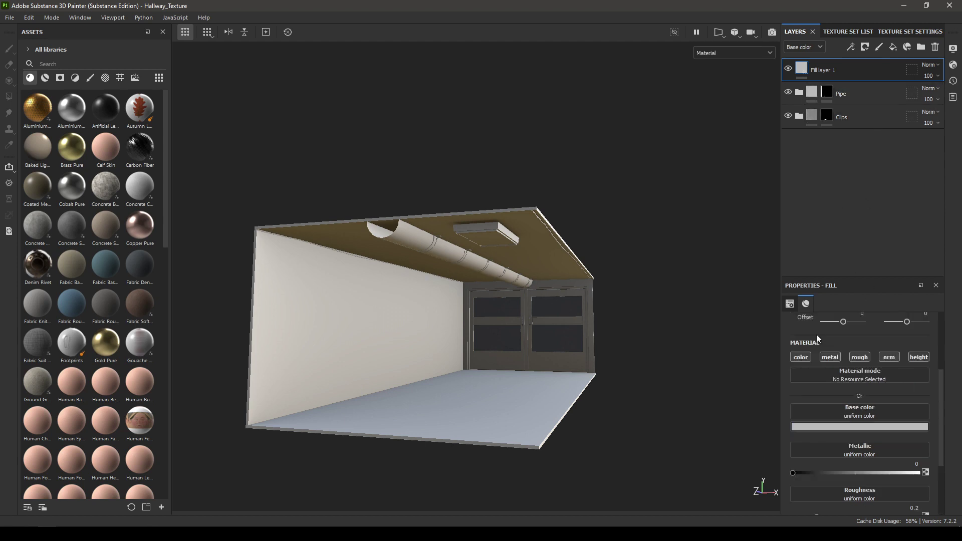
double_click(829, 73)
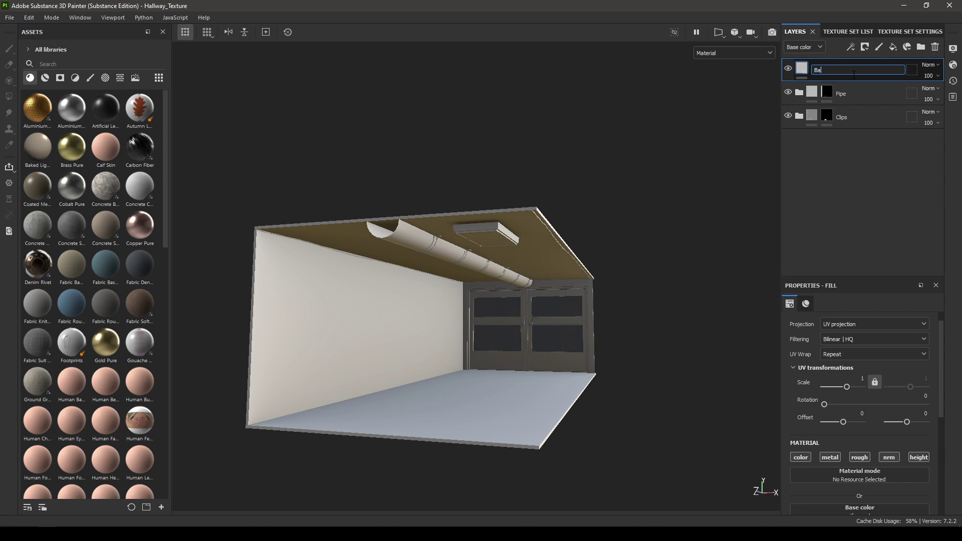
type("Base")
key("Return")
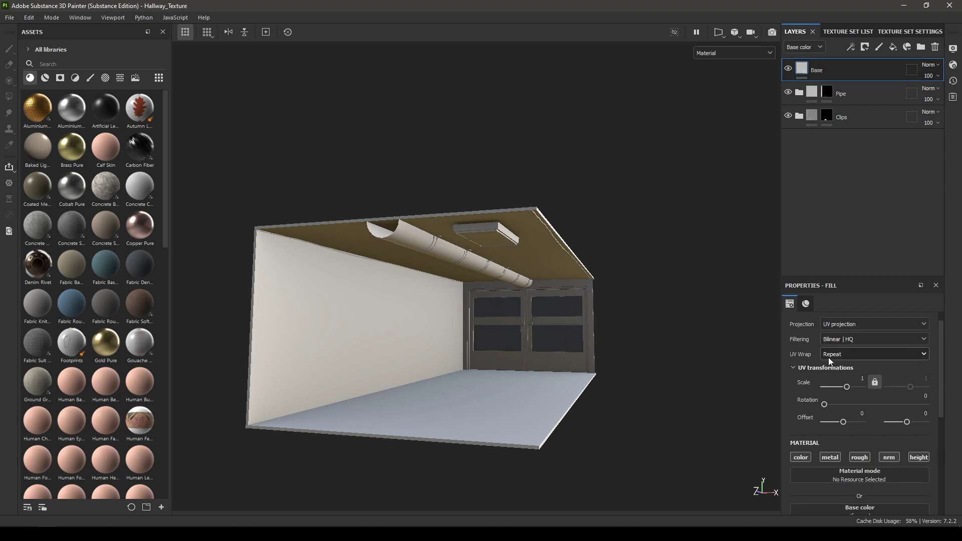
Step: Add a black mask to the Base layer and reveal the wires along both ceiling edges with mesh polygon fill
right_click(823, 68)
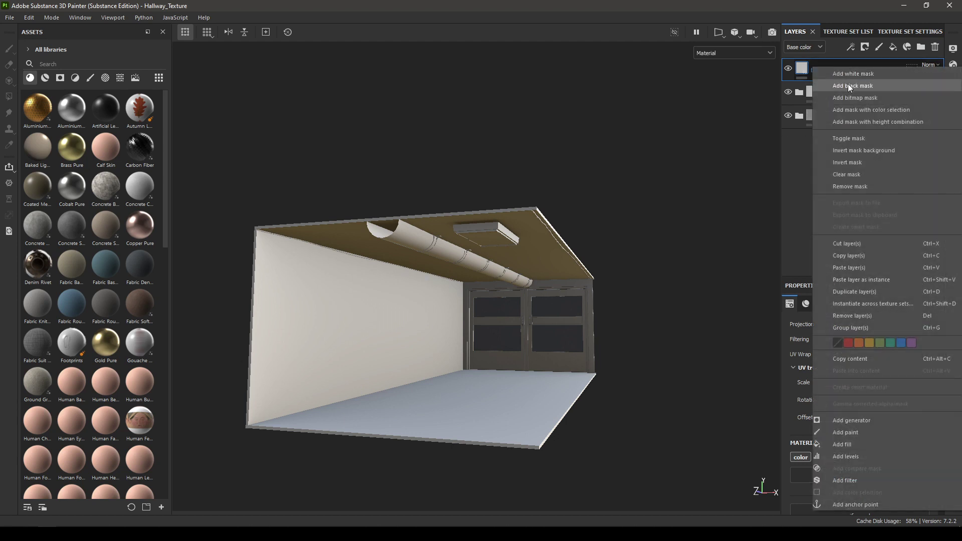
left_click(849, 85)
left_click(9, 96)
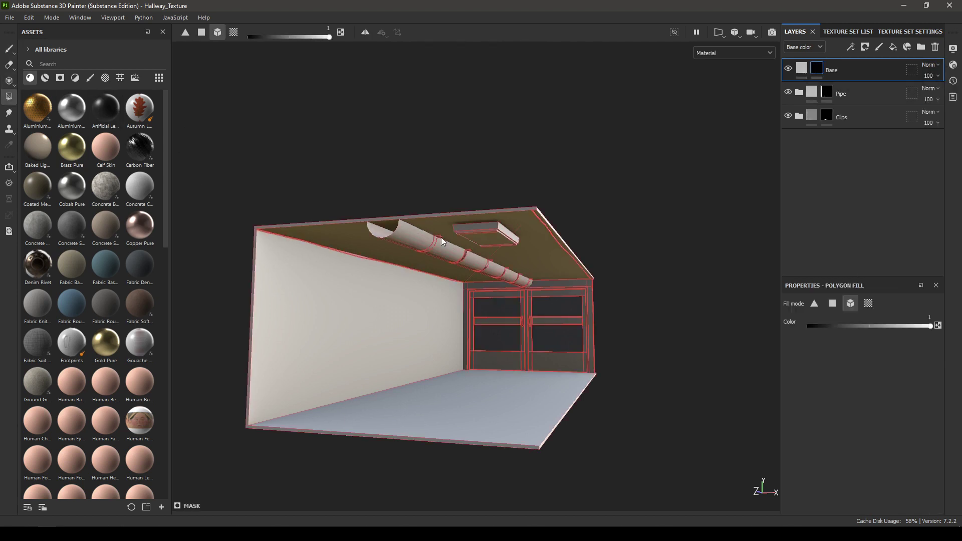
left_click_drag(617, 301, 574, 224, "alt")
right_click_drag(573, 223, 593, 340, "alt")
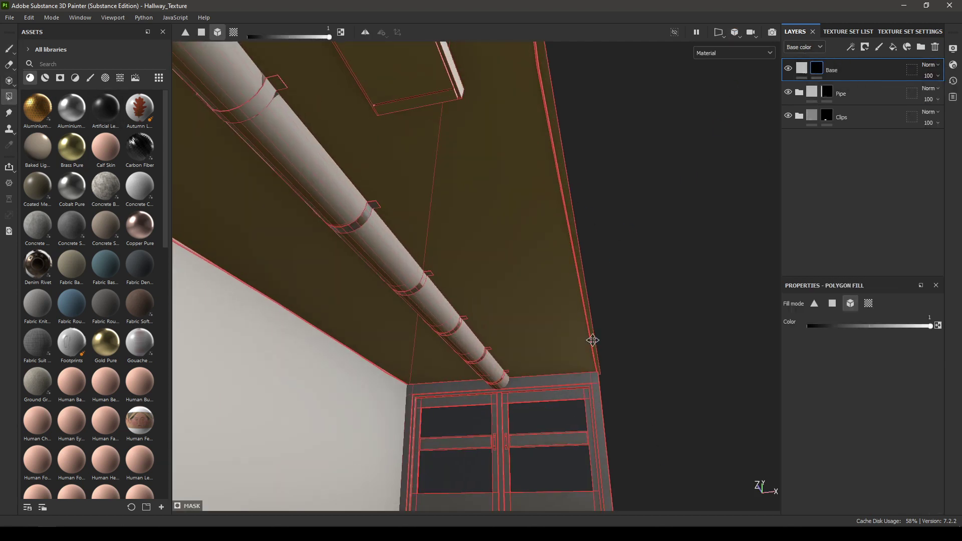
left_click_drag(593, 339, 562, 411, "alt")
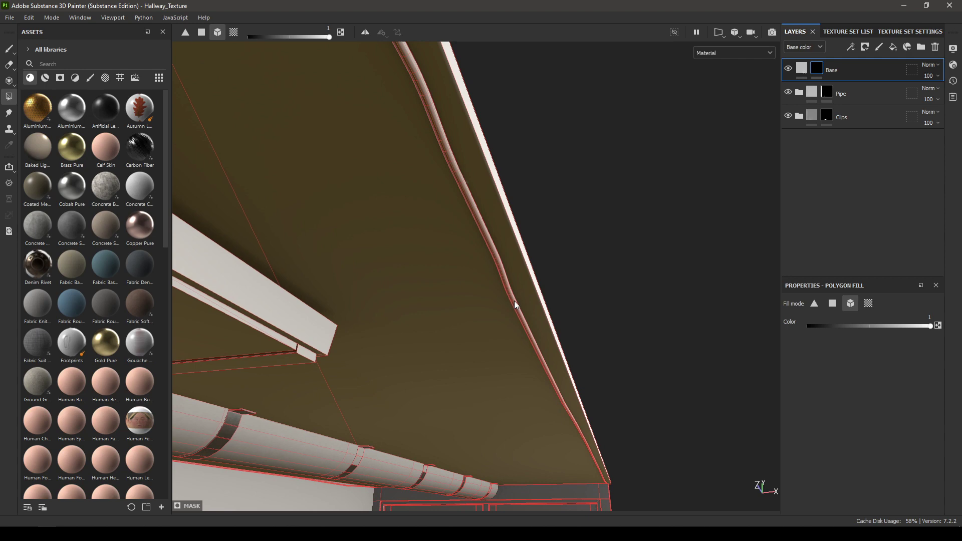
left_click_drag(515, 300, 704, 342, "alt")
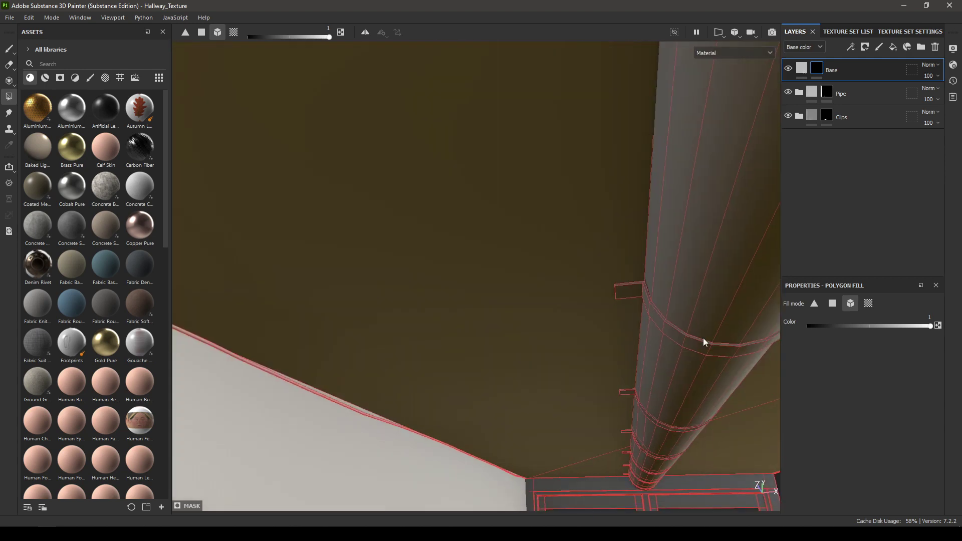
left_click_drag(411, 350, 569, 366, "alt")
left_click_drag(225, 281, 543, 254, "alt")
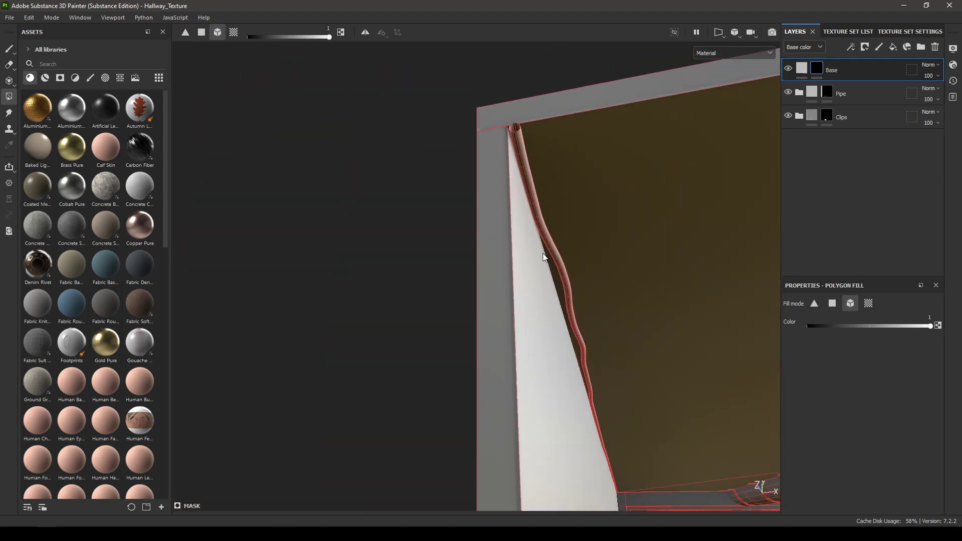
Step: Set the Base layer's base color to the reddish grey aba5a5
left_click(798, 73)
left_click(834, 377)
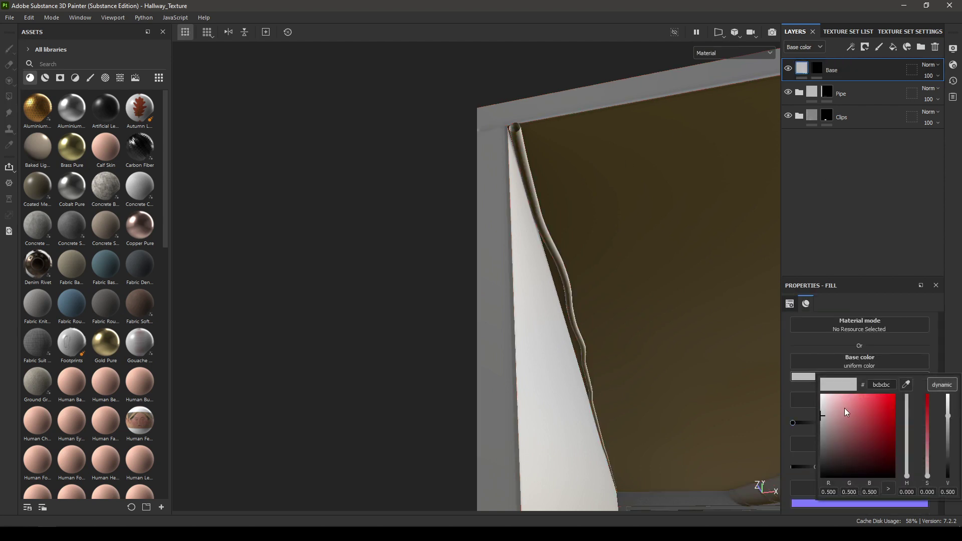
left_click_drag(844, 408, 823, 422)
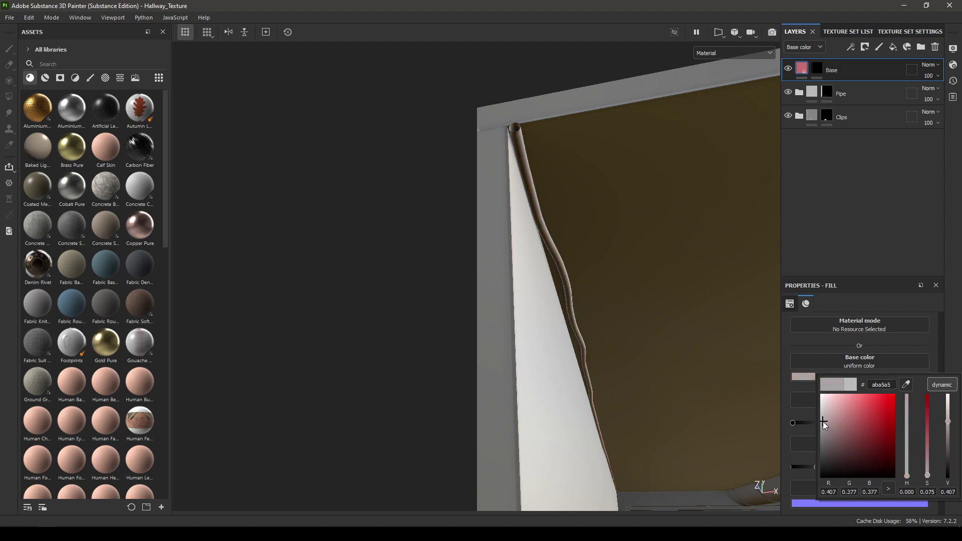
Step: Examine the wires, the clipped pipe and the ceiling light from several angles in the hallway
left_click_drag(576, 351, 484, 301, "alt")
right_click_drag(484, 301, 561, 183, "alt")
left_click_drag(561, 183, 576, 211, "alt")
right_click_drag(576, 210, 524, 177, "alt")
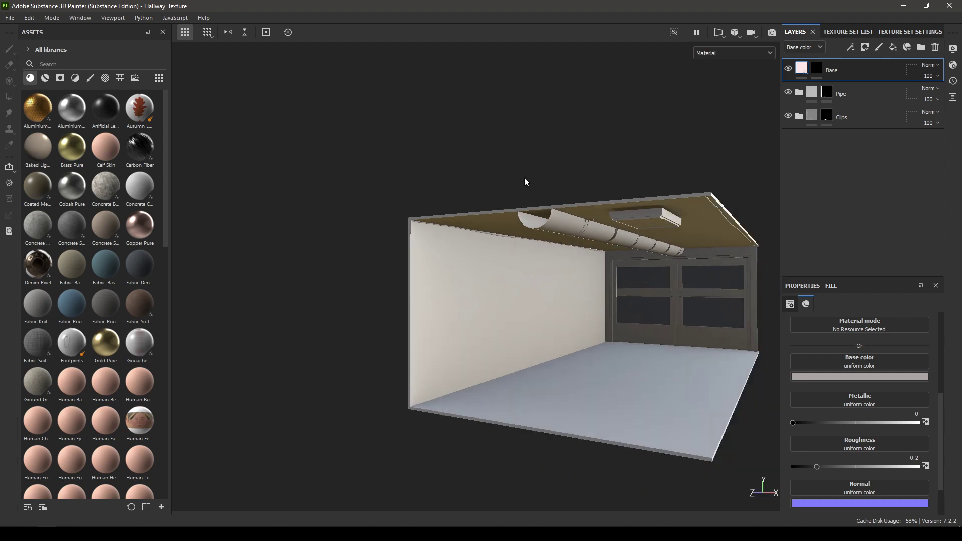
middle_click_drag(672, 250, 506, 232, "alt")
right_click_drag(506, 231, 561, 279, "alt")
left_click_drag(561, 284, 465, 226, "alt")
left_click_drag(591, 185, 595, 287, "alt")
right_click_drag(595, 287, 471, 289, "alt")
left_click_drag(495, 272, 466, 269, "alt")
right_click_drag(466, 268, 501, 327, "alt")
left_click_drag(502, 328, 556, 276, "alt")
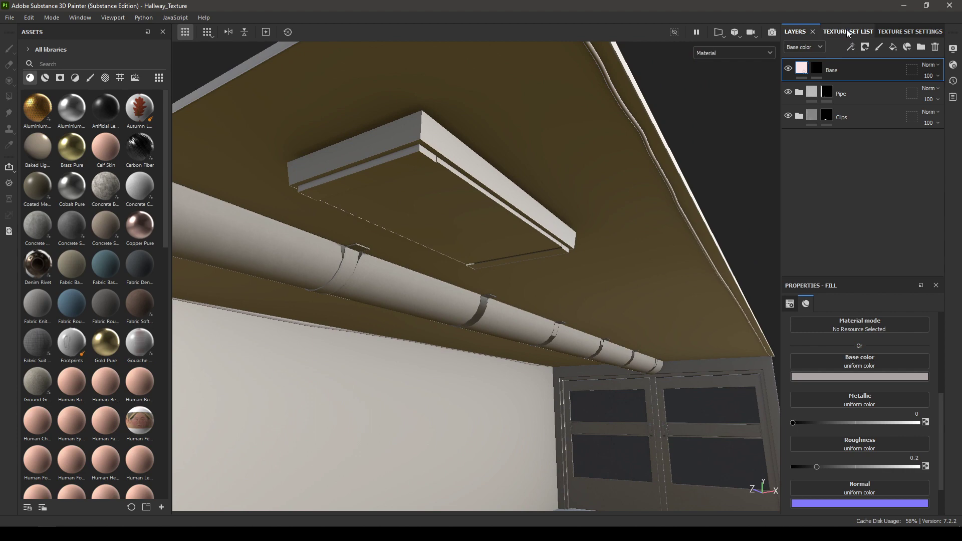
Step: Copy the Clips folder from the Pipes_Wires texture set
left_click(853, 118)
key("4")
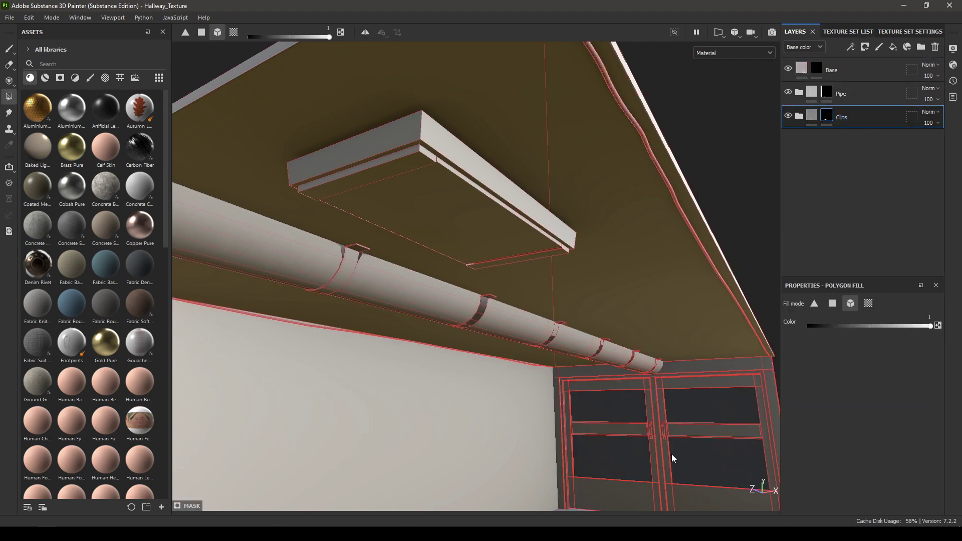
left_click_drag(672, 456, 772, 326, "alt")
mouse_move(661, 362)
left_mouse_down("alt")
mouse_move(605, 381)
mouse_move(676, 350)
left_mouse_up("alt")
Step: Delete the default layer of the Light texture set and paste the Clips folder into its layer stack
left_click(855, 32)
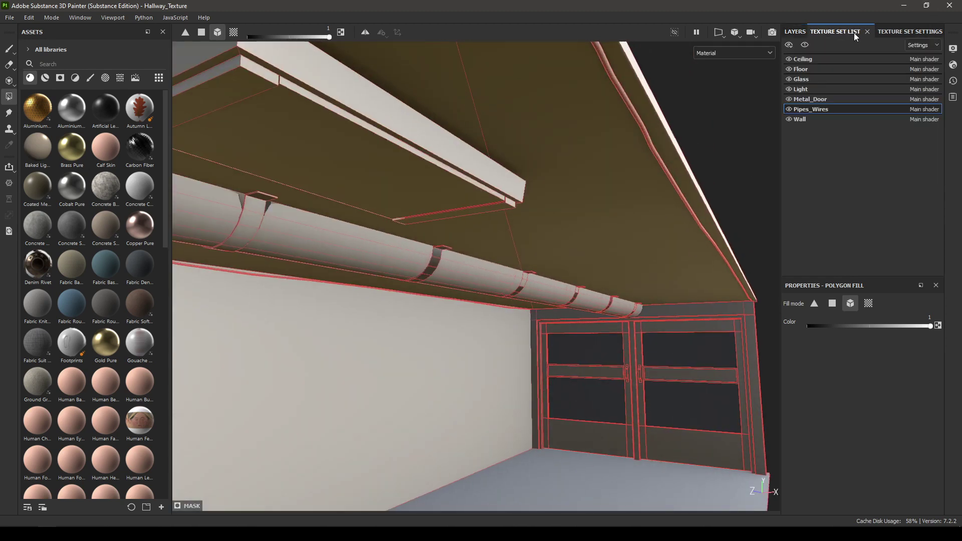
left_click(811, 89)
scroll(549, 198, "down", 2)
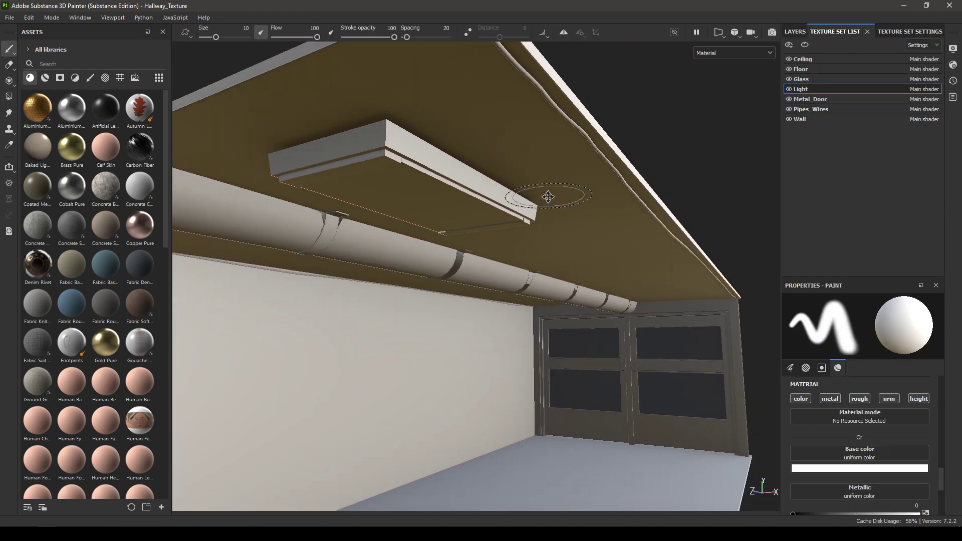
left_click(797, 32)
left_click(936, 47)
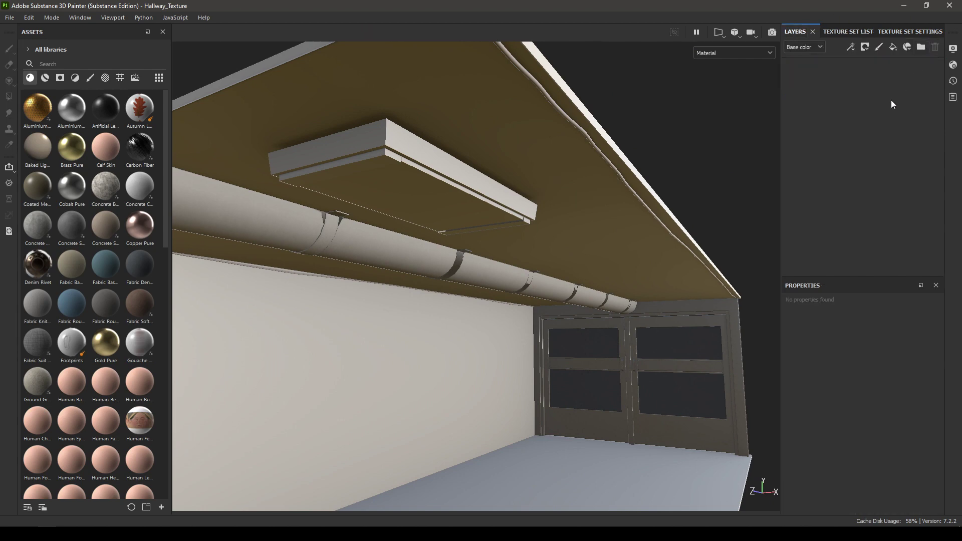
key("ctrl+v")
left_click_drag(467, 216, 443, 262, "alt")
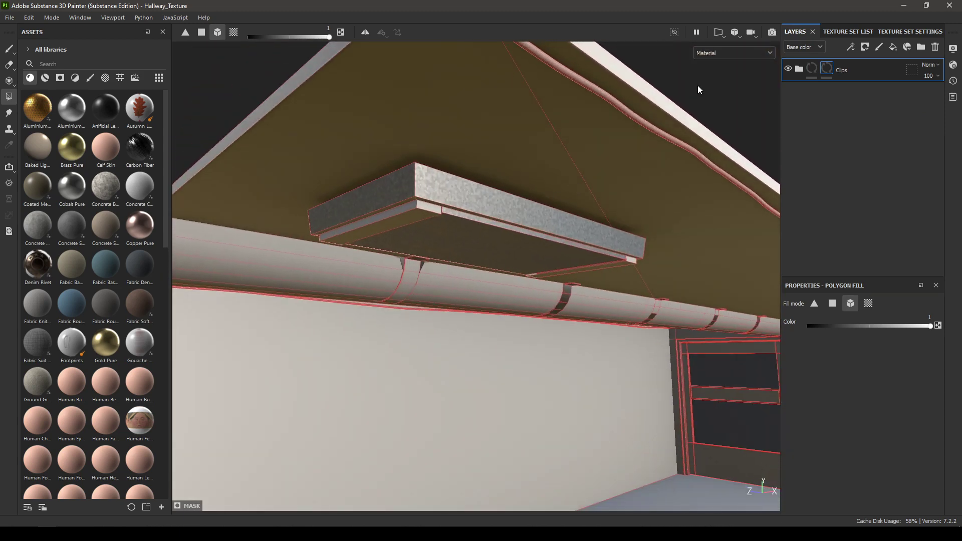
Step: Show the 3D and 2D views side by side and remove the mask from the Clips folder
left_click(723, 31)
left_click(730, 57)
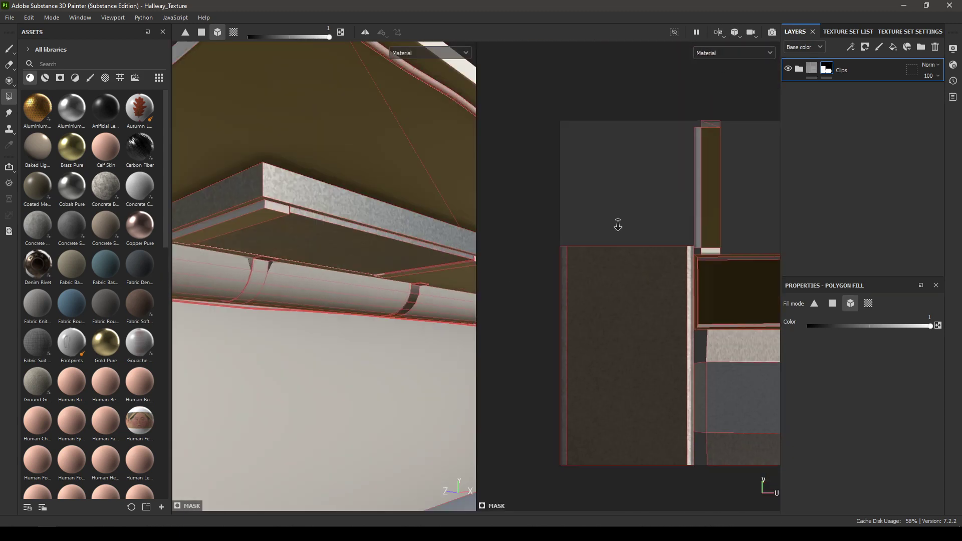
right_click(862, 67)
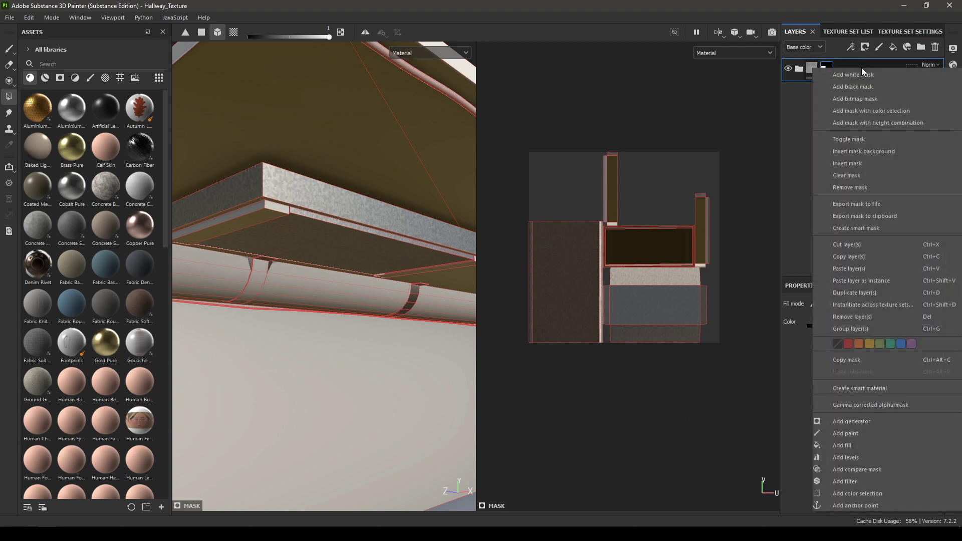
left_click(873, 187)
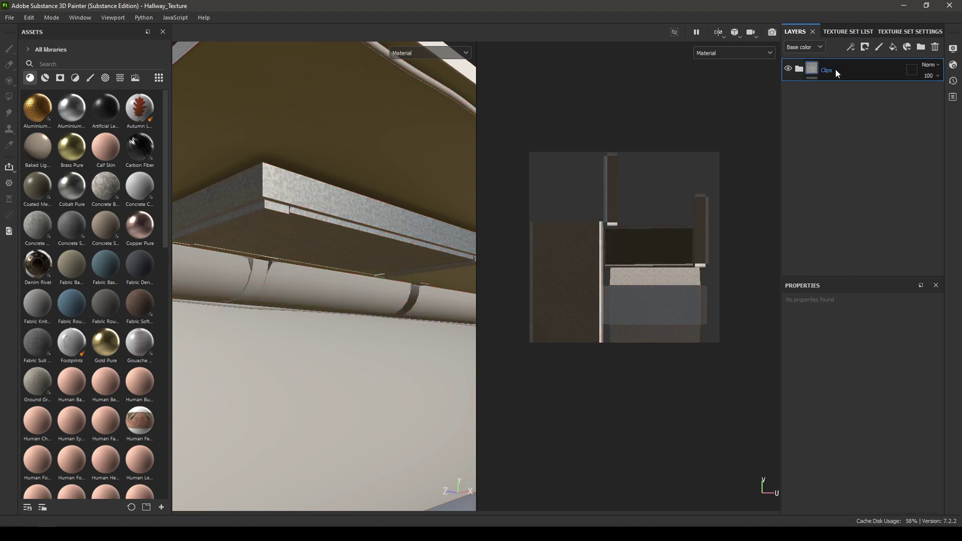
Step: Add a black mask to the Clips folder and reveal the ceiling light's housing and frame pieces with Polygon Fill
right_click(835, 69)
left_click(852, 88)
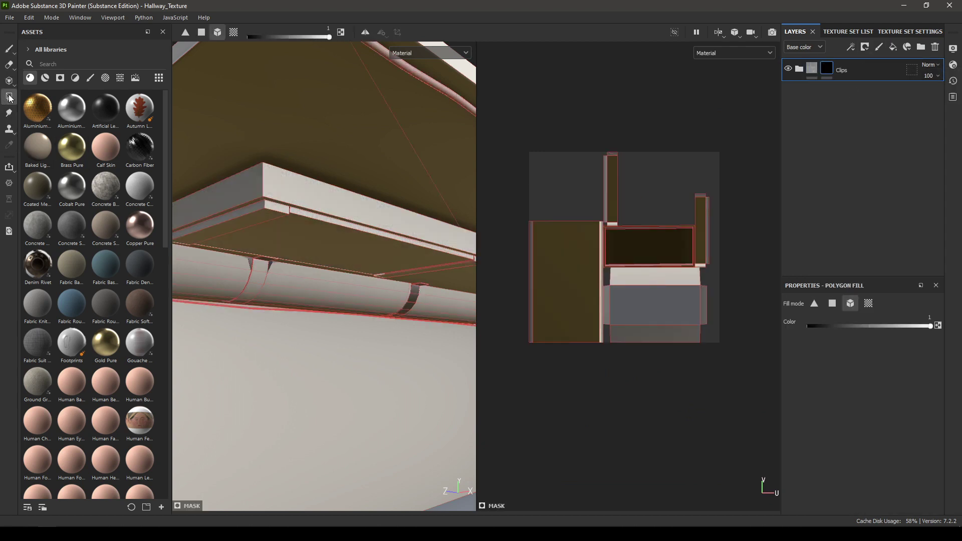
left_click_drag(306, 200, 401, 195, "alt")
left_click(343, 164)
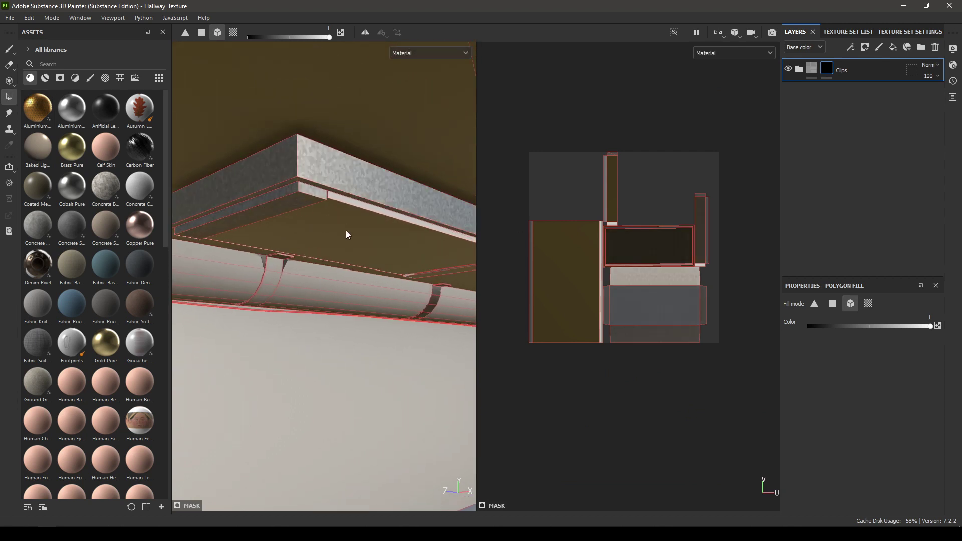
mouse_move(345, 232)
left_mouse_down("alt")
mouse_move(302, 176)
mouse_move(431, 220)
mouse_move(363, 237)
mouse_move(267, 161)
mouse_move(254, 178)
mouse_move(359, 210)
mouse_move(414, 189)
mouse_move(406, 184)
left_mouse_up("alt")
left_click(9, 49)
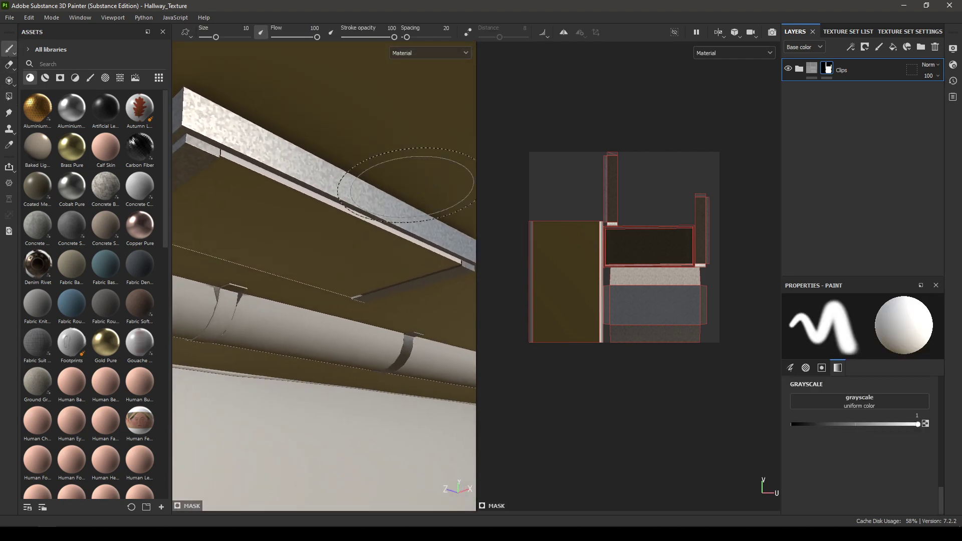
left_click_drag(440, 225, 451, 130, "alt")
Step: Lower the opacity of the Cells 4 fill in the Cells layer's mask to 30
left_click(799, 68)
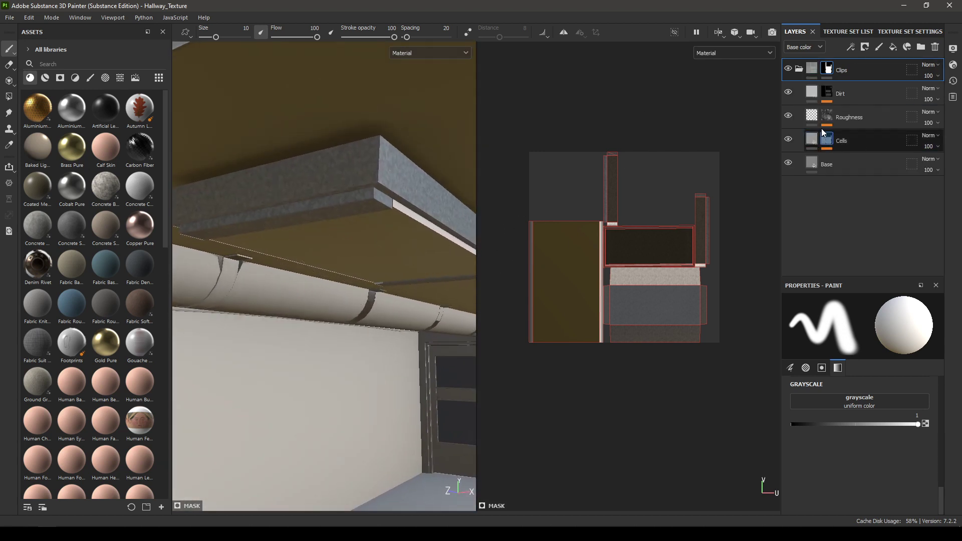
left_click(828, 141)
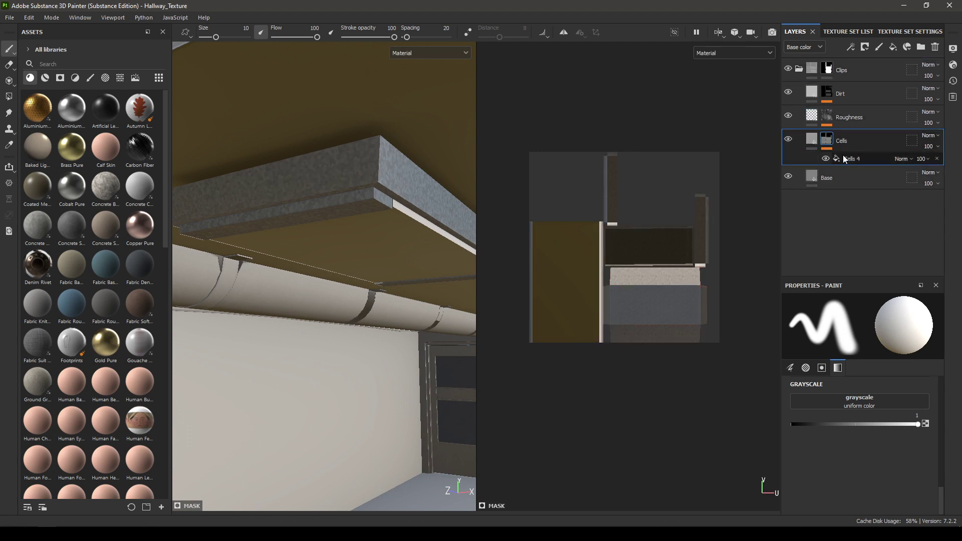
left_click(902, 160)
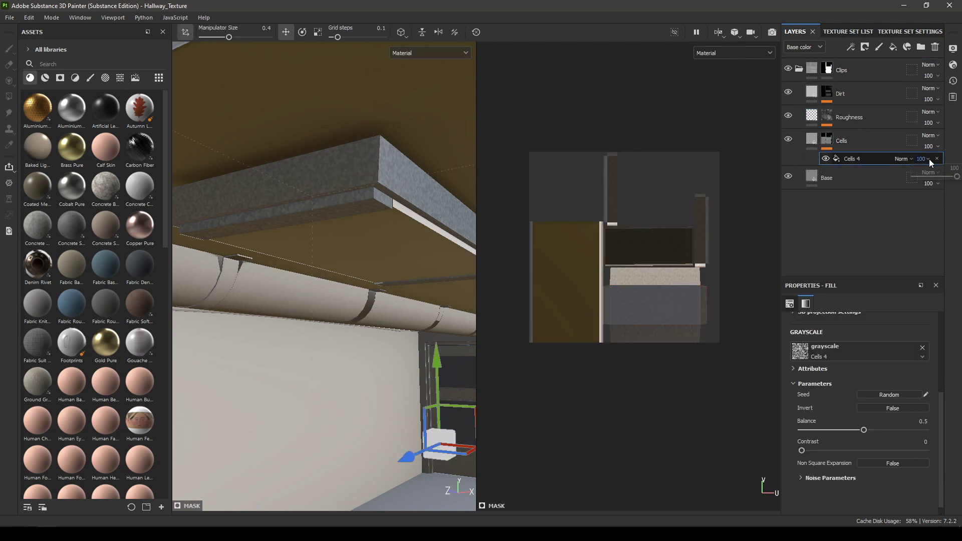
left_click(929, 158)
left_click_drag(956, 176, 933, 183)
mouse_move(369, 173)
left_mouse_down("alt")
mouse_move(346, 134)
mouse_move(412, 196)
mouse_move(385, 254)
mouse_move(380, 151)
mouse_move(359, 181)
left_mouse_up("alt")
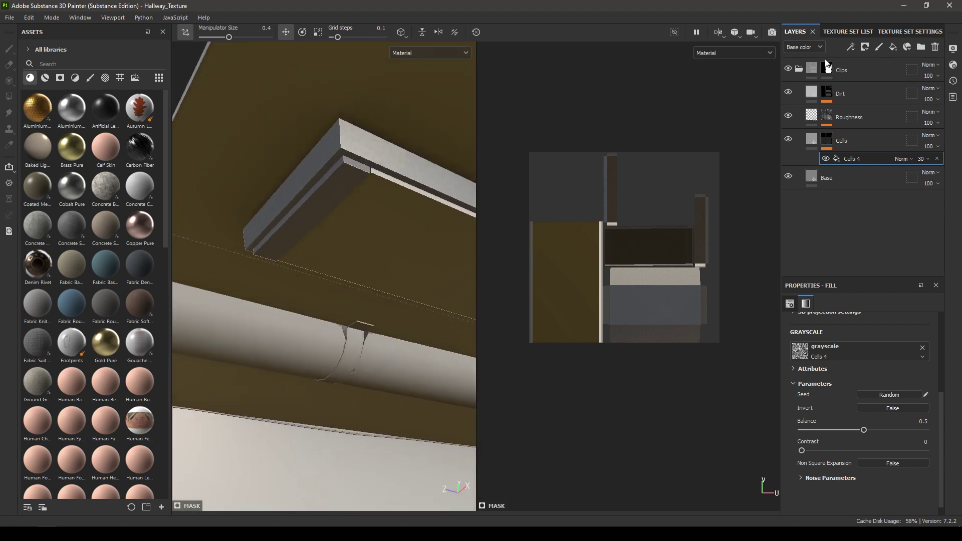
Step: Collapse the Clips folder and examine the ceiling light's metal from several angles and distances
left_click(799, 70)
left_click(830, 69)
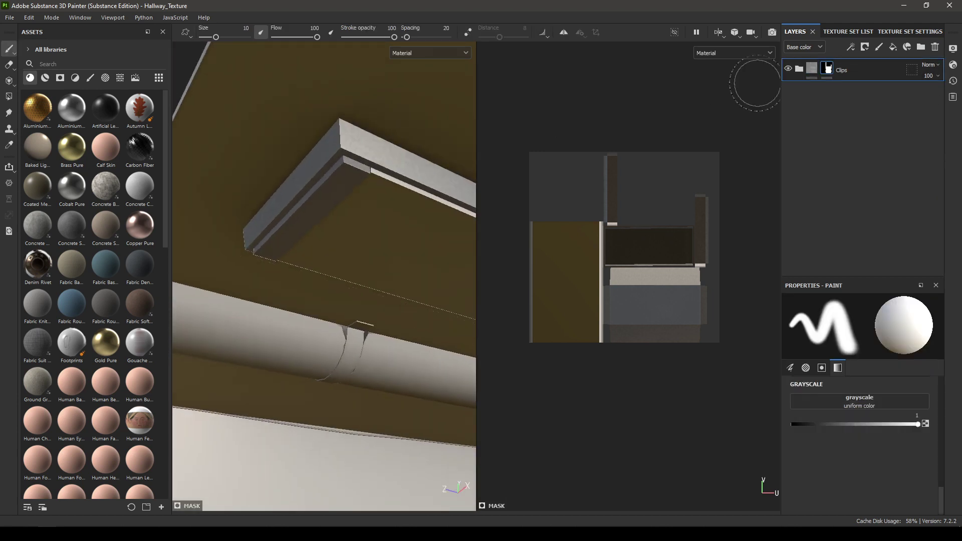
right_click_drag(368, 271, 331, 83, "alt")
left_click_drag(330, 83, 427, 301, "alt")
right_click_drag(413, 324, 398, 355, "alt")
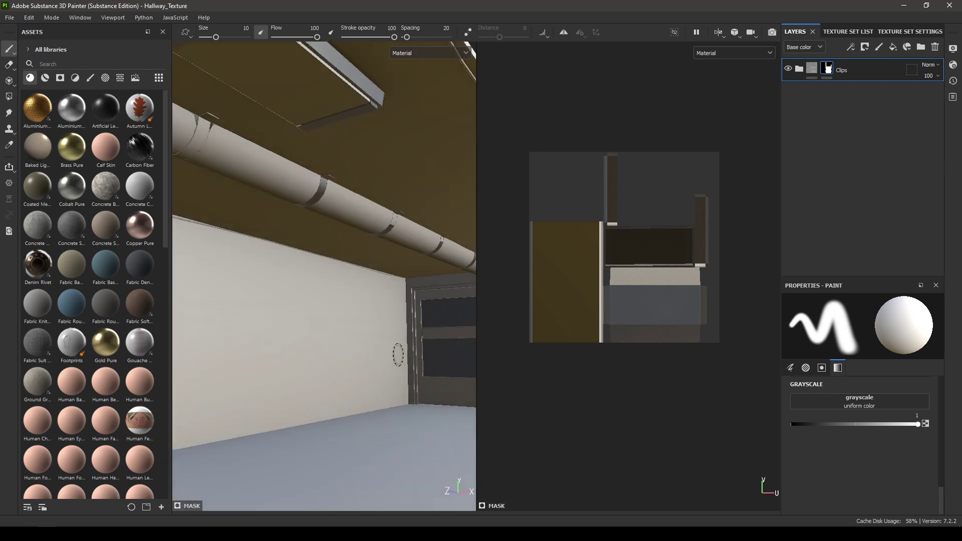
middle_click_drag(397, 355, 484, 495, "alt")
right_click_drag(485, 495, 344, 280, "alt")
middle_click_drag(344, 280, 484, 272, "alt")
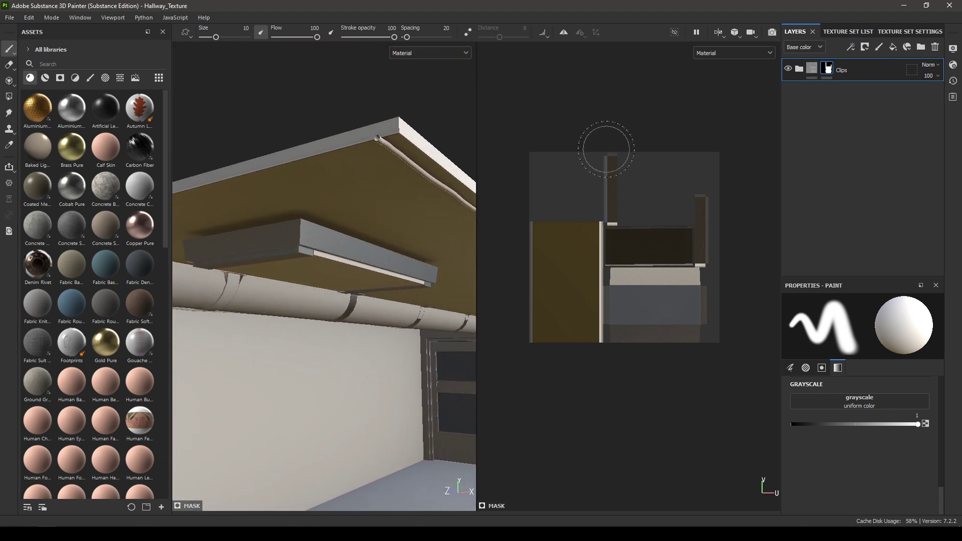
Step: Set the roughness of the Base layer in the Clips folder to 0.3
left_click(800, 69)
left_click(812, 180)
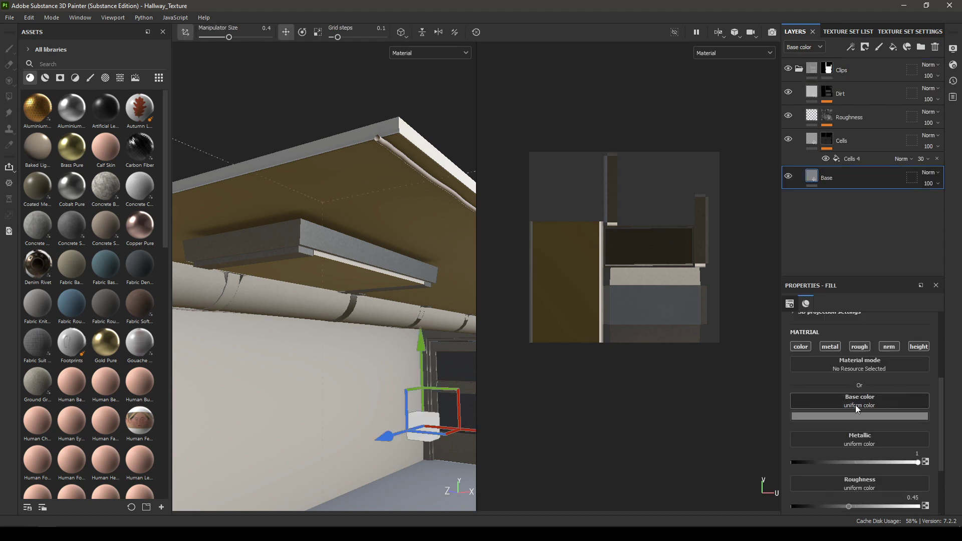
scroll(855, 405, "down", 5)
left_click(911, 404)
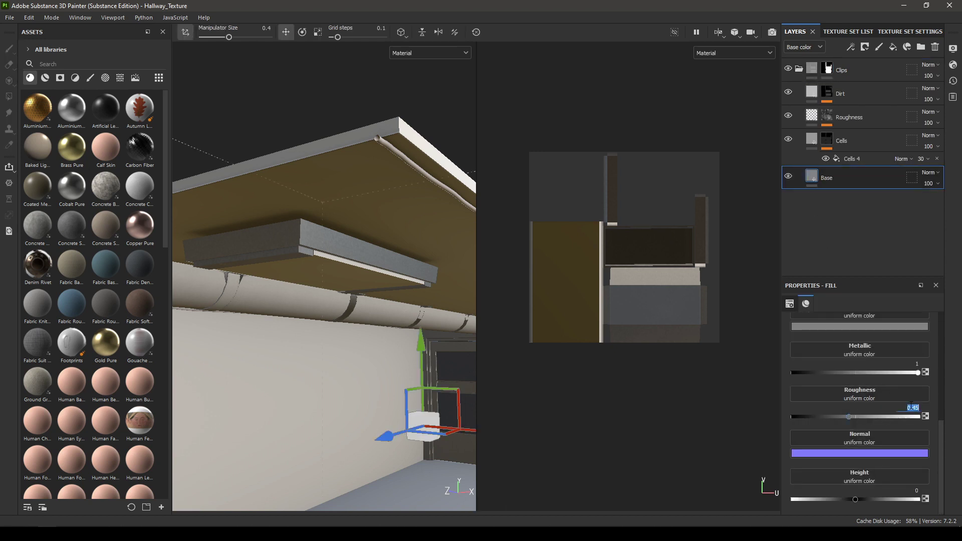
type("0.")
key("Return")
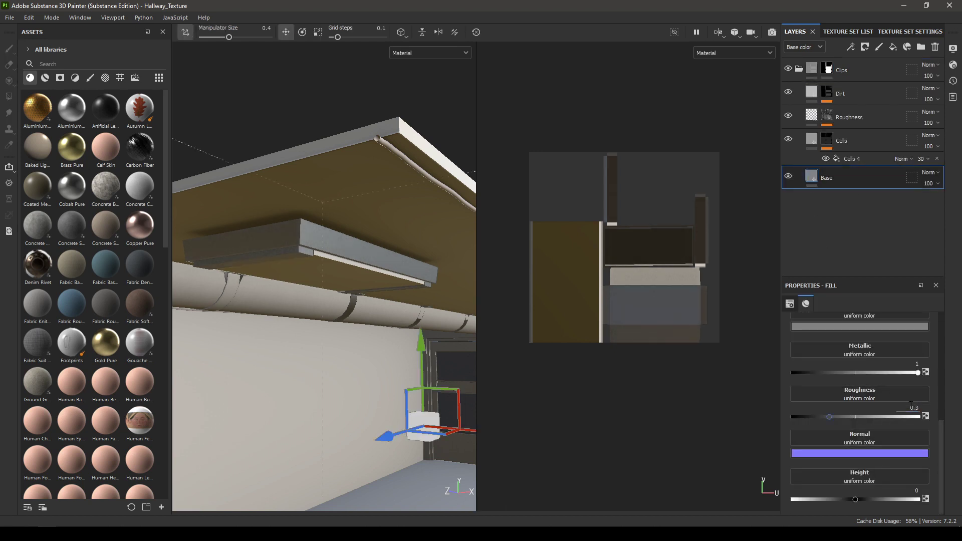
Step: Set the Cells layer's roughness to 0.2, collapse the Clips folder and check the reflections on the light housing
left_click(828, 149)
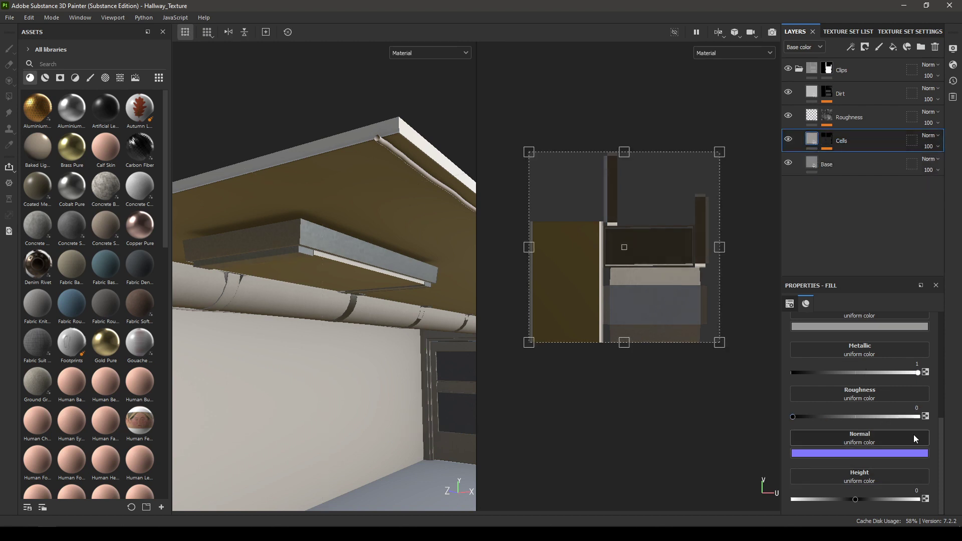
double_click(917, 408)
key("Return")
double_click(917, 409)
type("0.2")
key("Return")
left_click(801, 71)
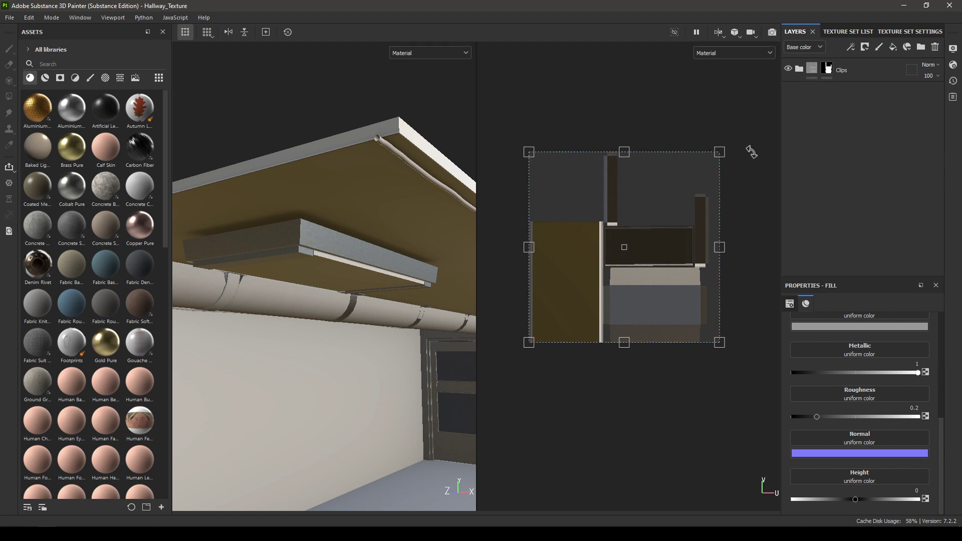
left_click_drag(381, 232, 444, 219, "alt")
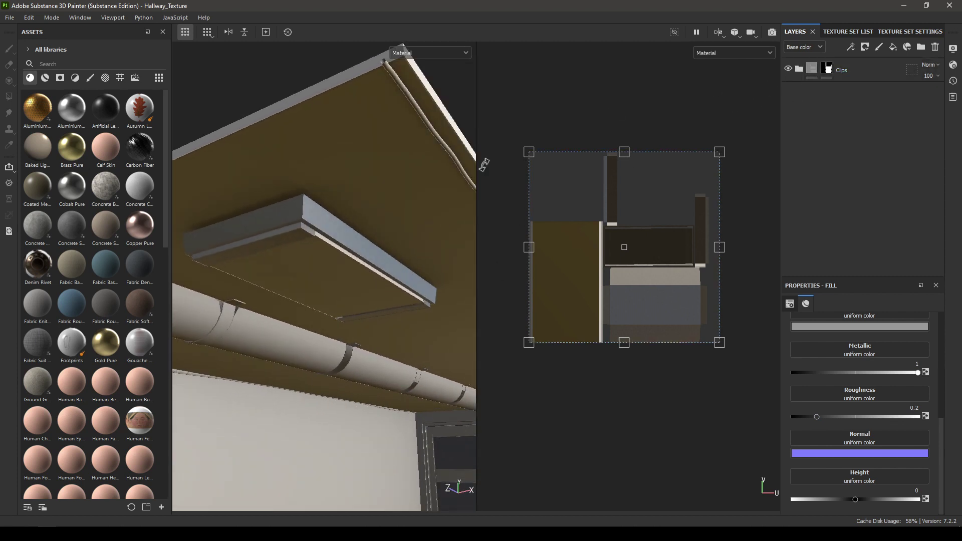
mouse_move(330, 204)
left_mouse_down("alt")
mouse_move(369, 150)
mouse_move(318, 165)
mouse_move(323, 203)
left_mouse_up("alt")
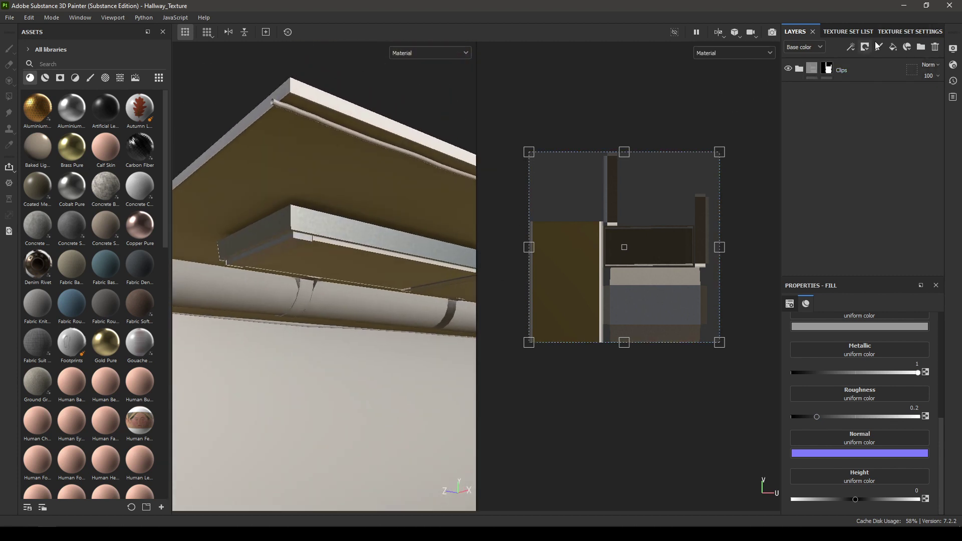
Step: Add an Opacity channel to the Light texture set and return to its layer stack
left_click(892, 31)
left_click(922, 185)
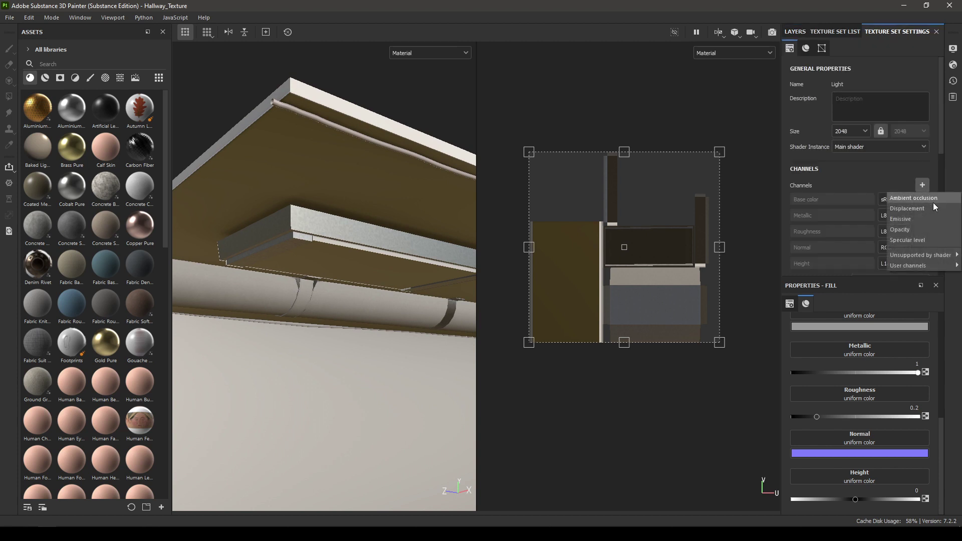
left_click(922, 229)
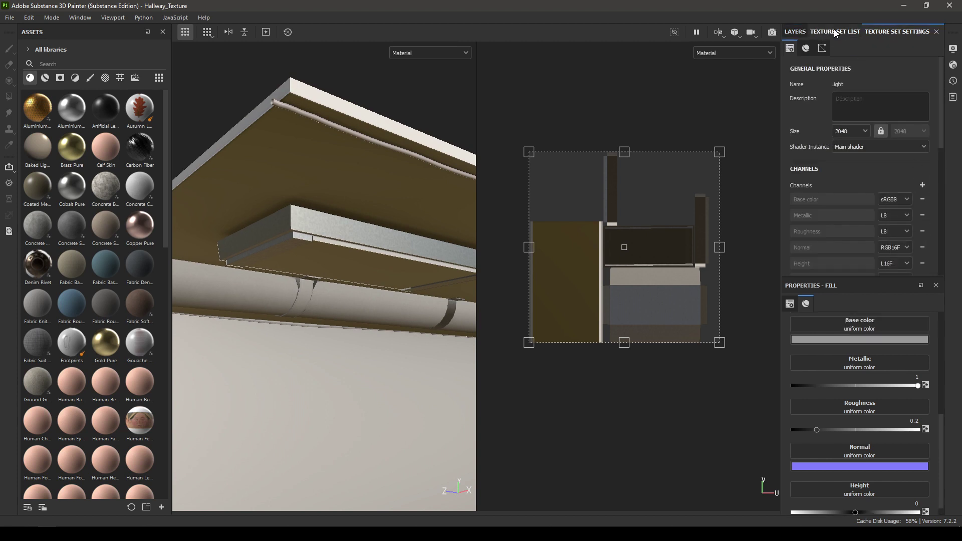
left_click(834, 31)
left_click(801, 31)
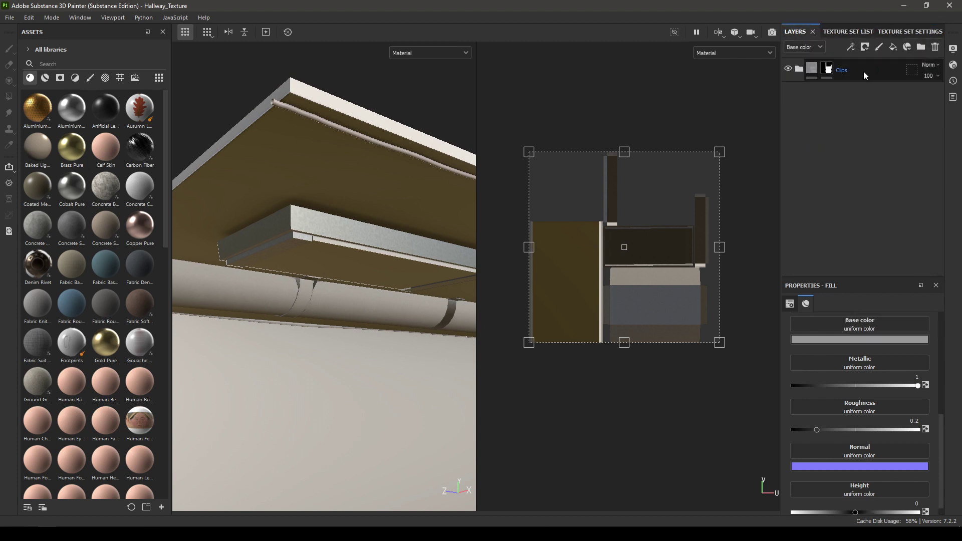
Step: Add a fill layer to the Light texture set and set its opacity channel value to 0.3
left_click(893, 48)
scroll(852, 431, "down", 2)
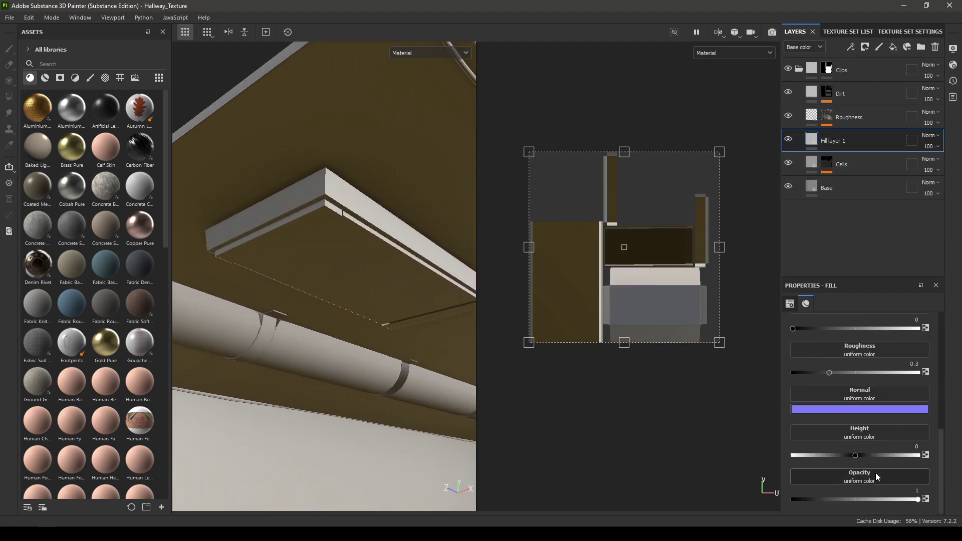
left_click_drag(918, 500, 828, 509)
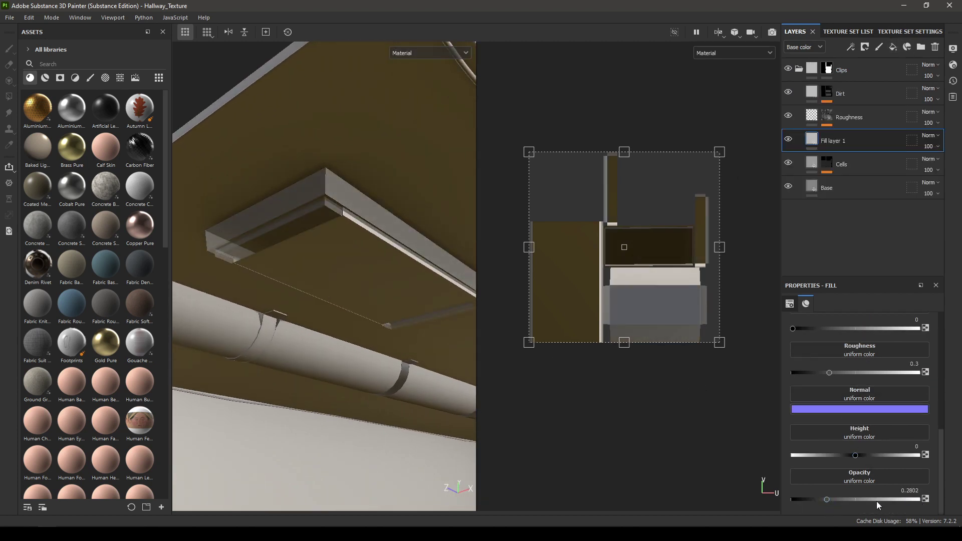
type("0.3")
key("Return")
Step: Set the new fill layer's base color to the light grey dcdcdc
scroll(826, 406, "up", 3)
left_click(853, 432)
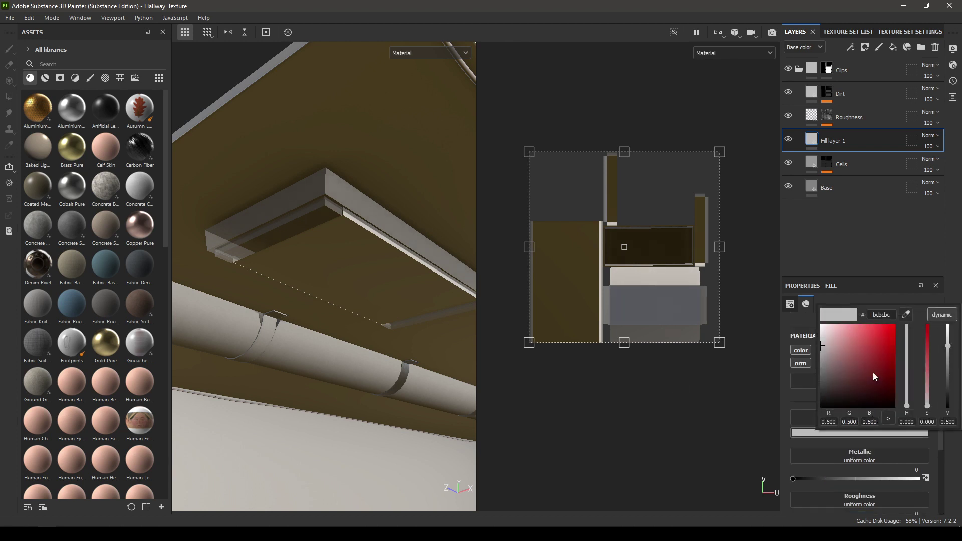
left_click_drag(823, 344, 818, 336)
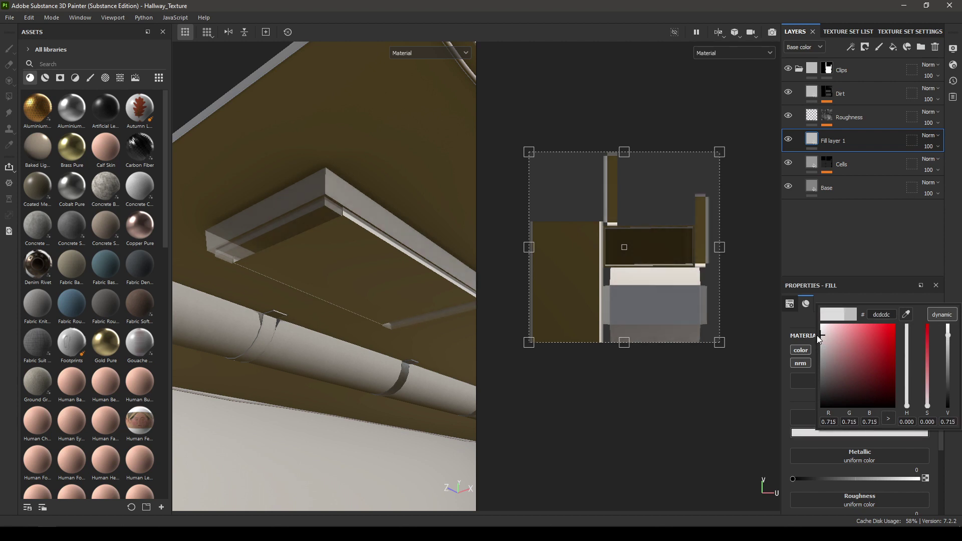
left_click(849, 141)
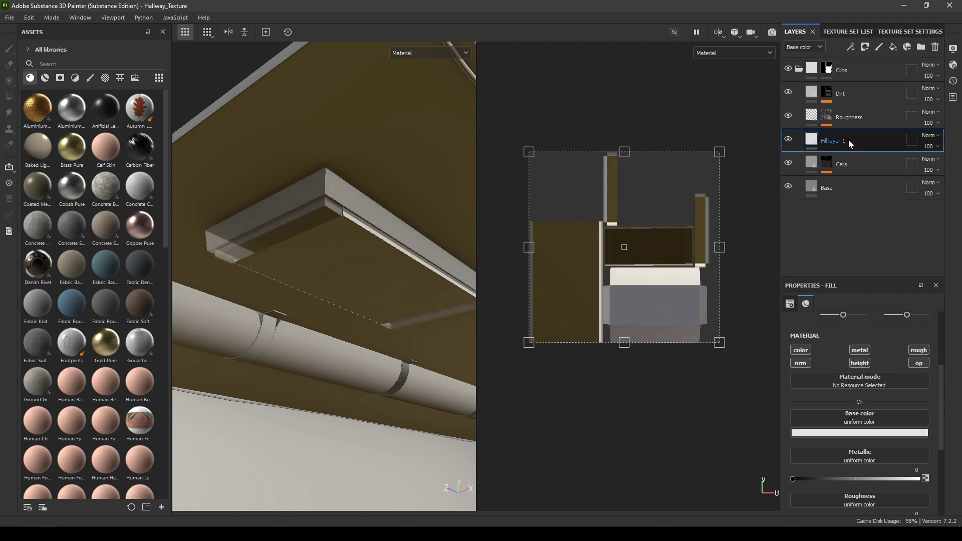
Step: Move the fill layer out of the Clips folder to the top of the stack and rename it Light
left_click_drag(850, 141, 844, 59)
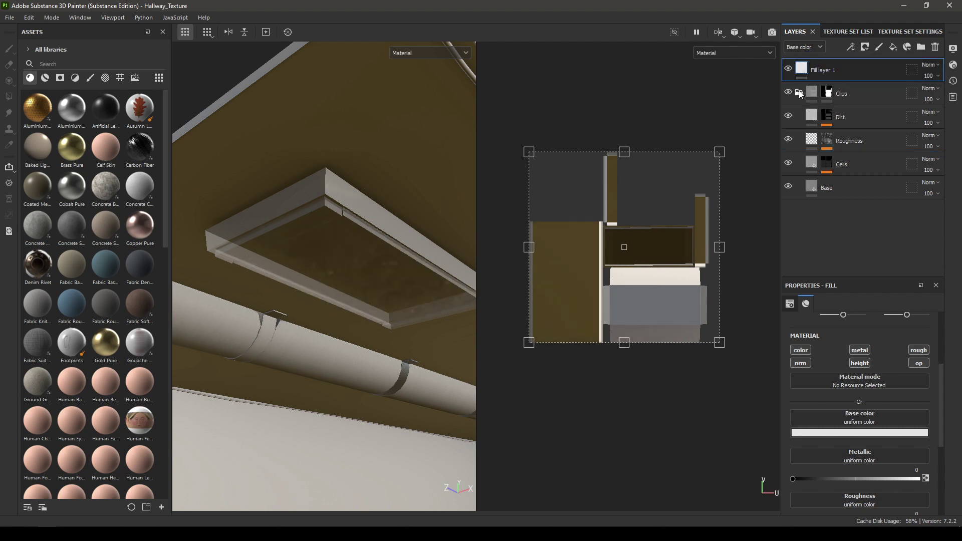
left_click(801, 93)
double_click(819, 70)
type("Ligh")
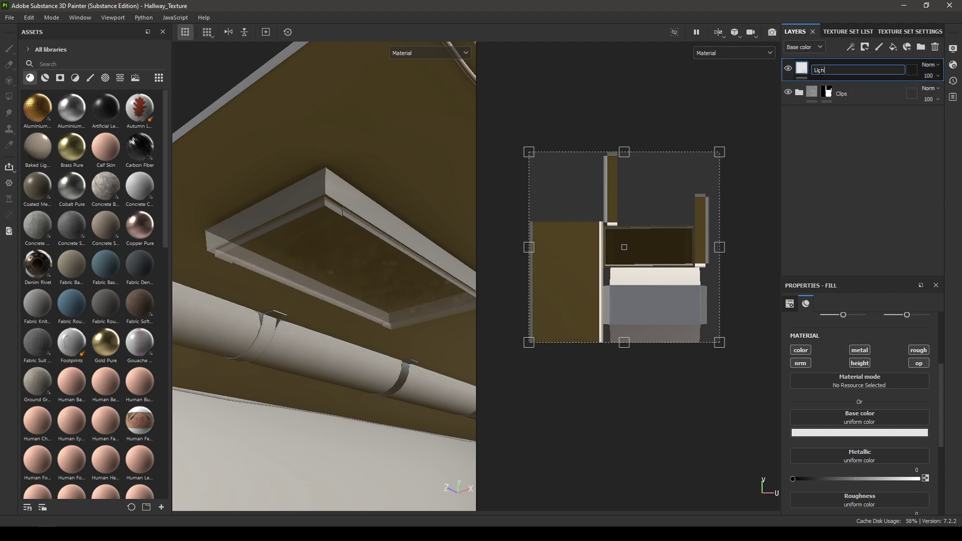
type("t")
key("Return")
Step: Add a black mask to the Light layer, reveal only the light's underside panel with Polygon Fill and inspect the fixture
right_click(820, 71)
left_click(846, 89)
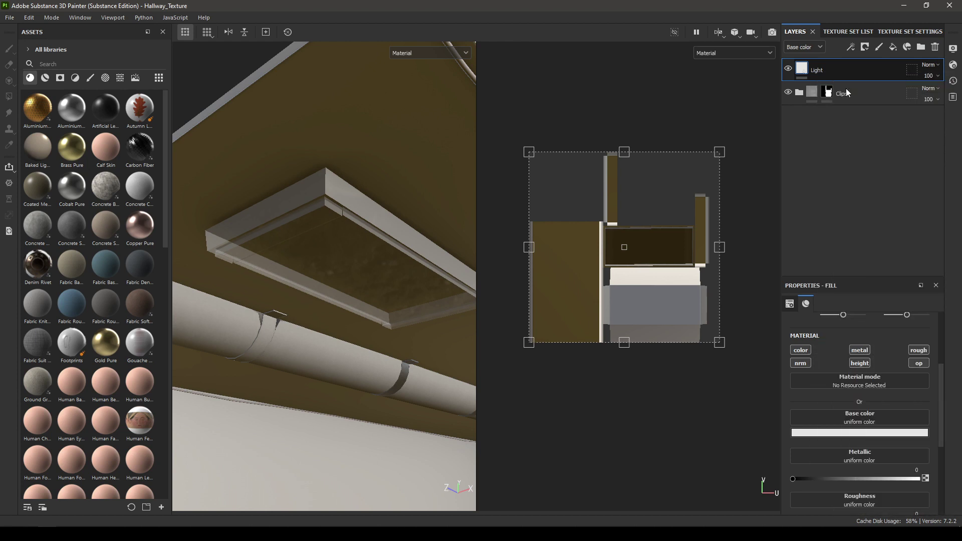
left_click(9, 96)
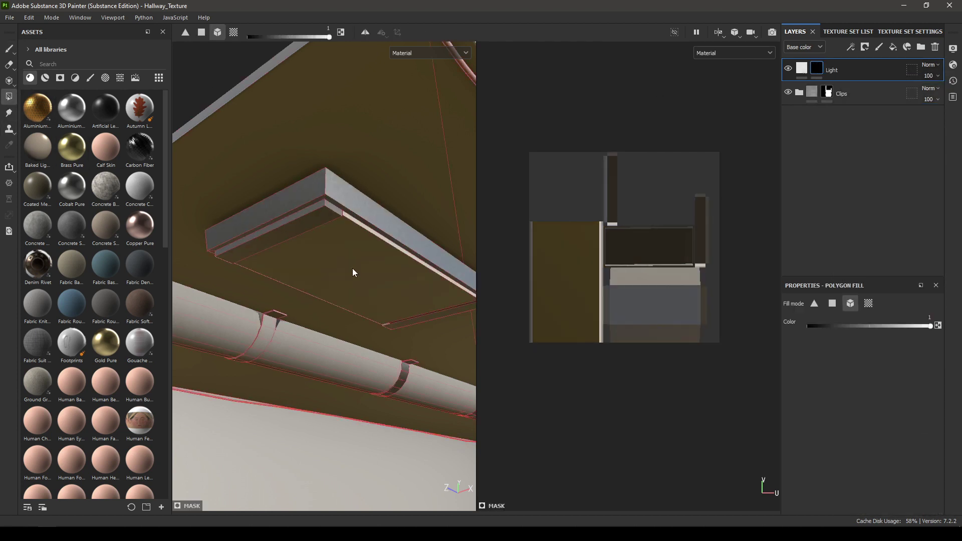
left_click(376, 281)
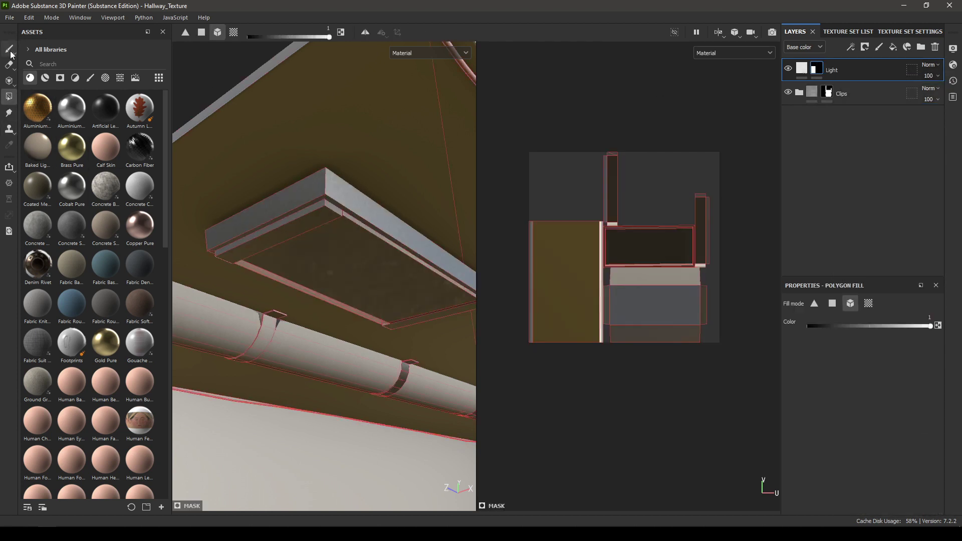
left_click(10, 52)
mouse_move(359, 224)
left_mouse_down("alt")
mouse_move(462, 231)
mouse_move(337, 248)
mouse_move(376, 240)
mouse_move(361, 251)
mouse_move(370, 246)
mouse_move(355, 207)
left_mouse_up("alt")
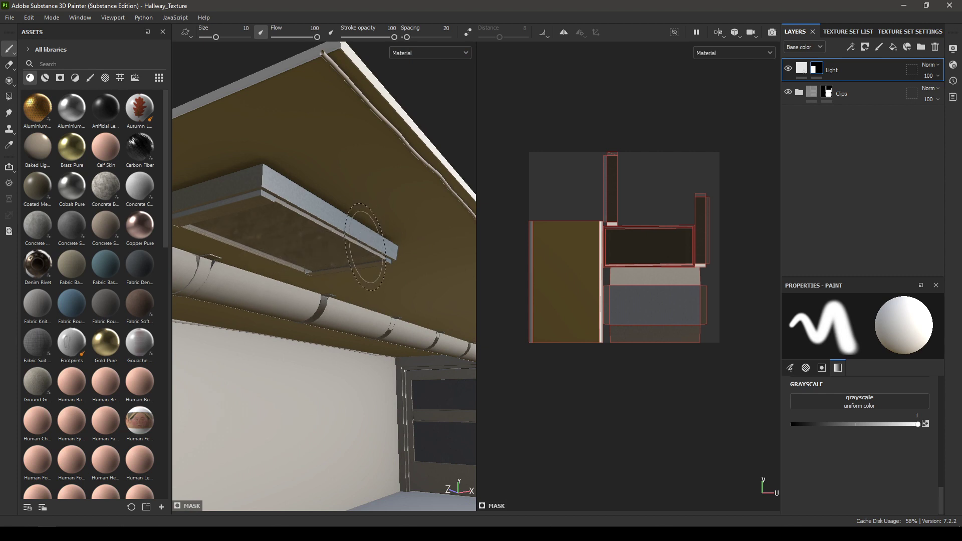
left_click_drag(368, 228, 327, 276, "alt")
right_click_drag(327, 276, 346, 392, "alt")
left_click_drag(346, 391, 372, 337, "alt")
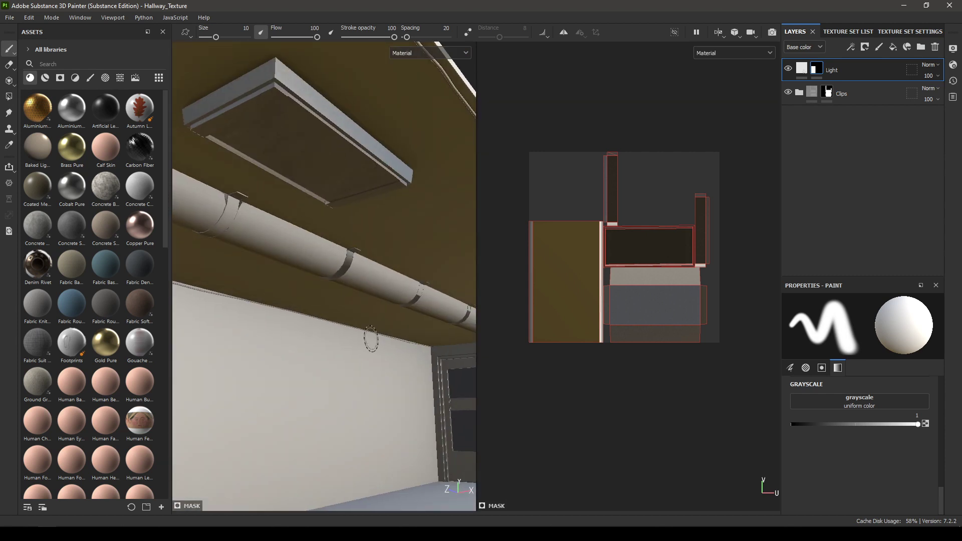
Step: Raise the Dirt Level to 0.35 in the Dirt mask generator of the Dirt layer inside the Clips folder
right_click_drag(371, 338, 318, 118, "alt")
left_click_drag(318, 118, 326, 210, "alt")
right_click_drag(326, 211, 241, 385, "alt")
middle_click_drag(241, 385, 393, 342, "alt")
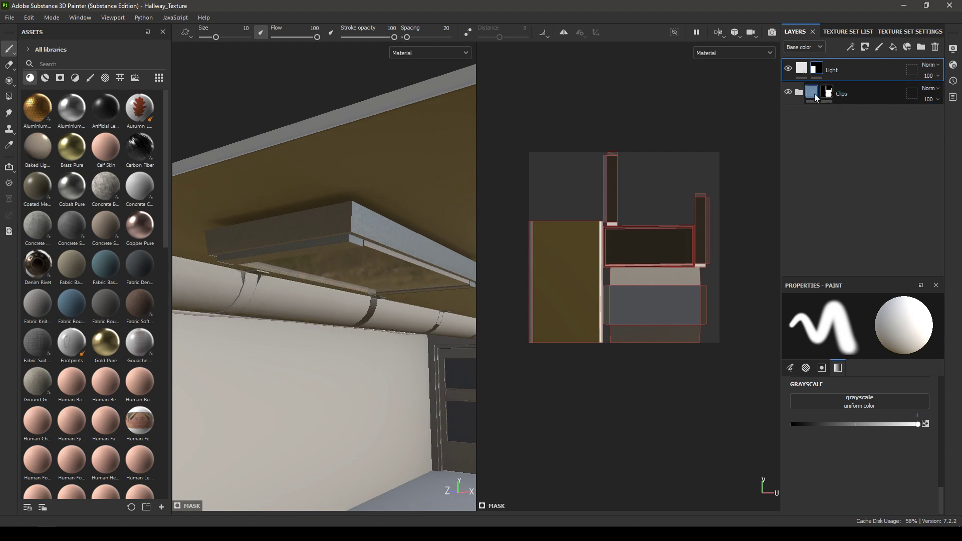
left_click(800, 93)
left_click(828, 117)
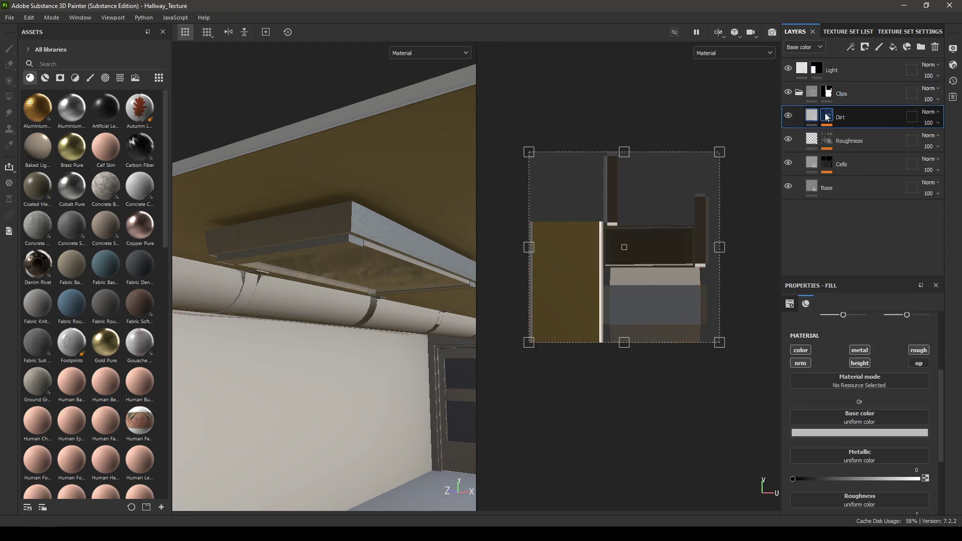
left_click(827, 117)
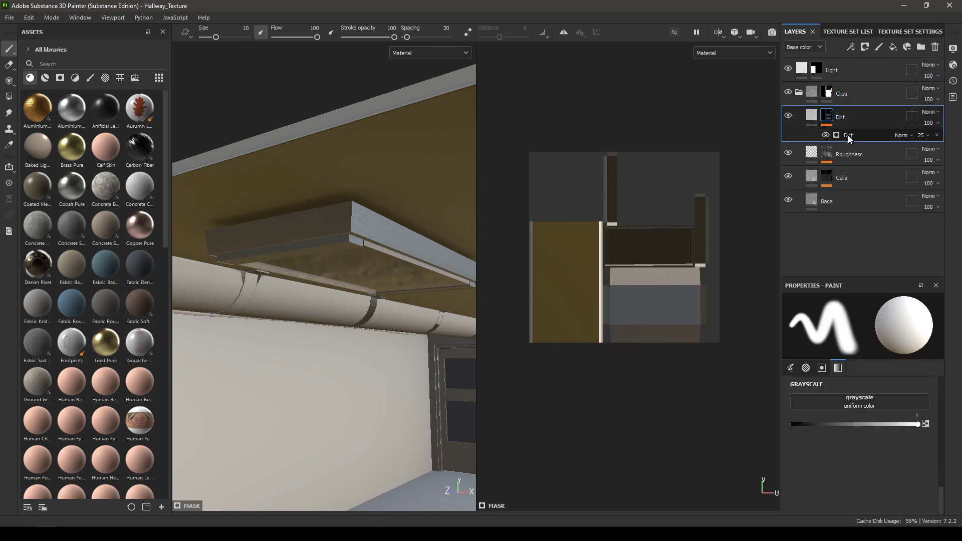
left_click(848, 136)
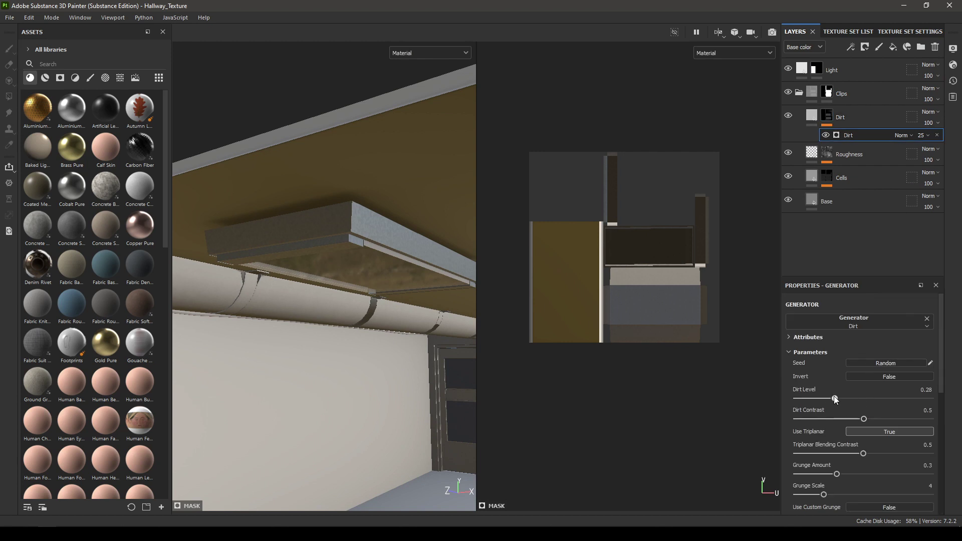
left_click_drag(846, 397, 860, 397)
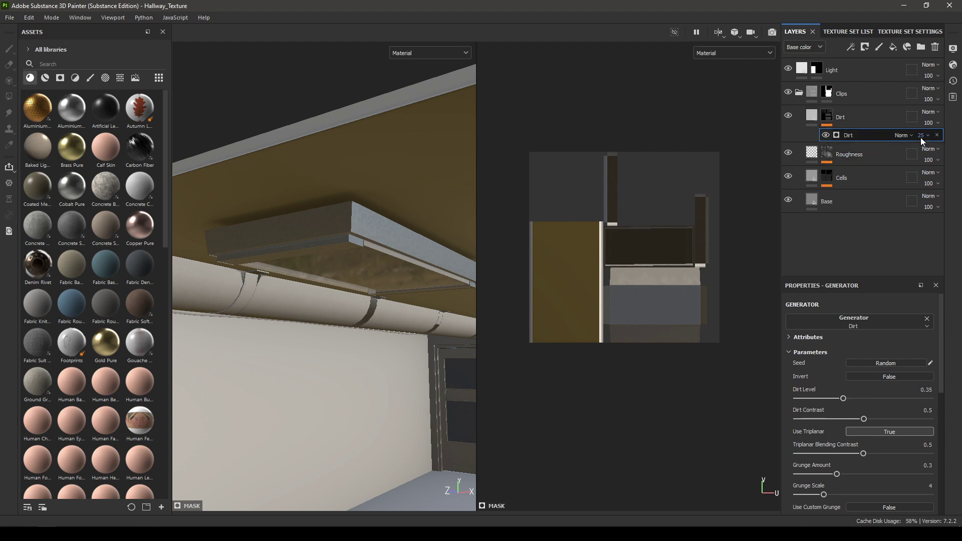
Step: Set the opacity of the Dirt generator on the Dirt layer's mask to 50
left_click_drag(925, 152, 938, 153)
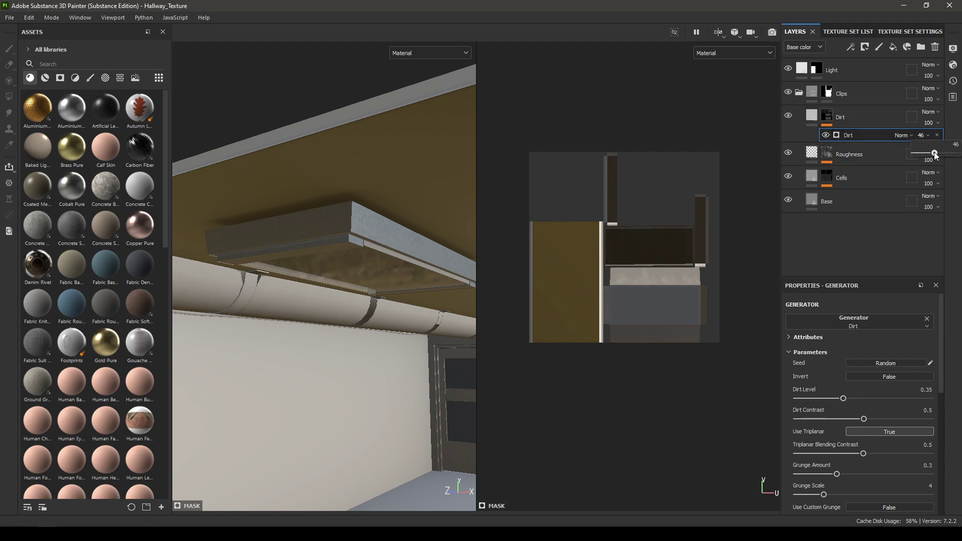
left_click(956, 145)
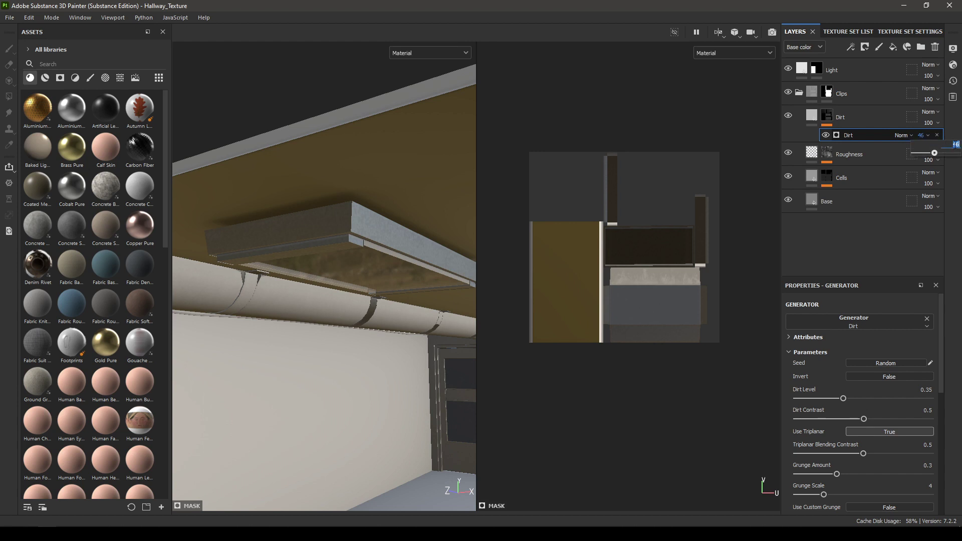
type("50")
key("Return")
Step: Rename the Clips folder to Light and collapse it
double_click(840, 94)
type("L")
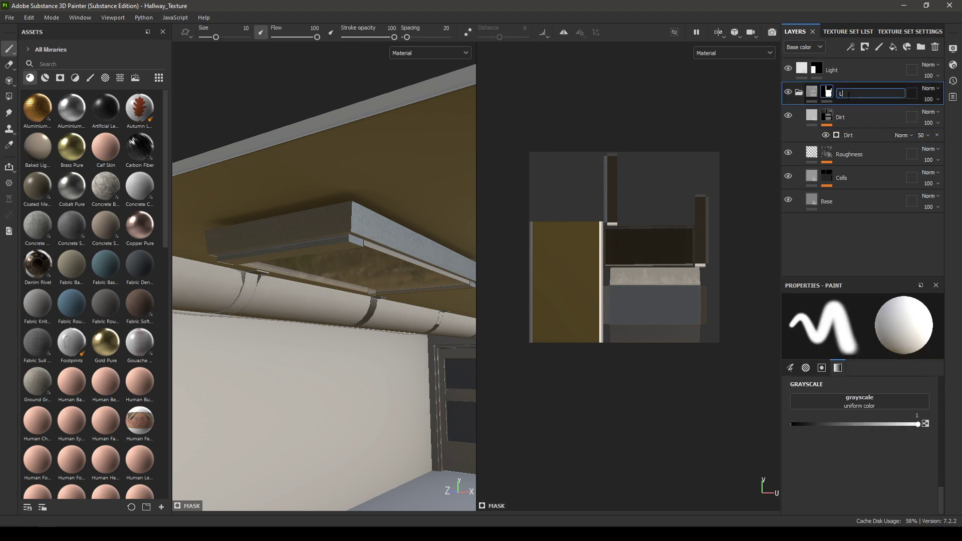
type("ight")
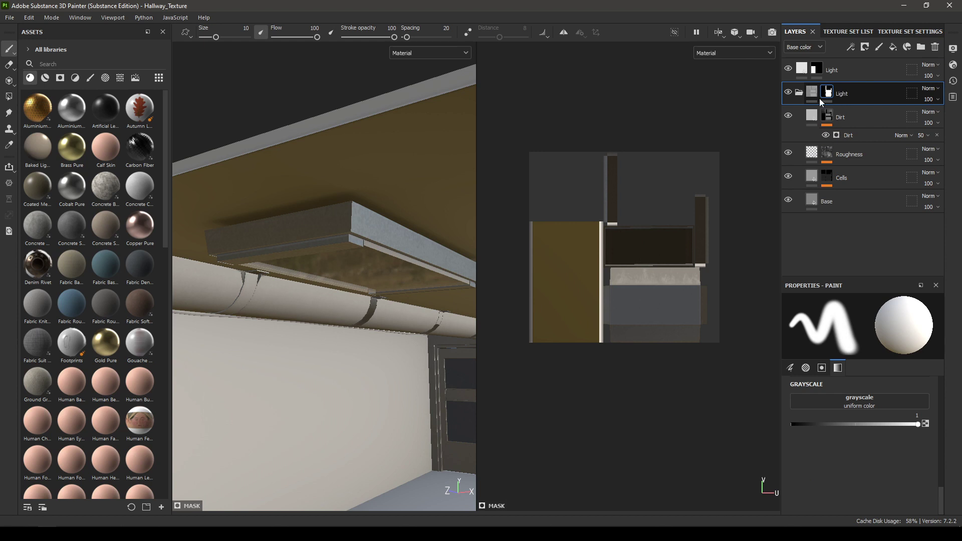
key("Return")
left_click(799, 93)
Step: Save the project and inspect the textured hallway as a whole from several angles
right_click_drag(278, 296, 322, 199, "alt")
left_click_drag(356, 236, 346, 280, "alt")
right_click_drag(346, 281, 344, 313, "alt")
left_click_drag(344, 313, 376, 269, "alt")
key("ctrl+s")
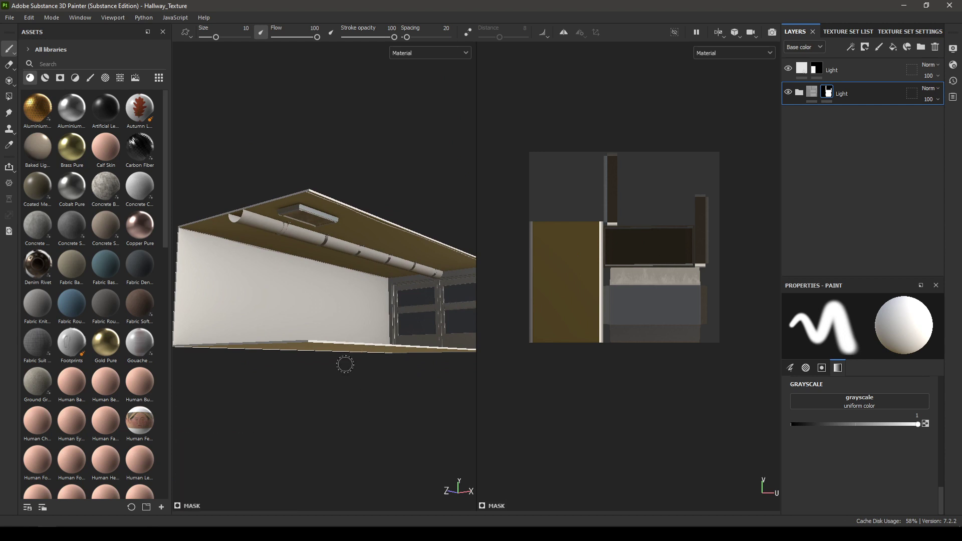
left_click_drag(310, 452, 386, 249, "alt")
left_click_drag(378, 326, 327, 294, "alt")
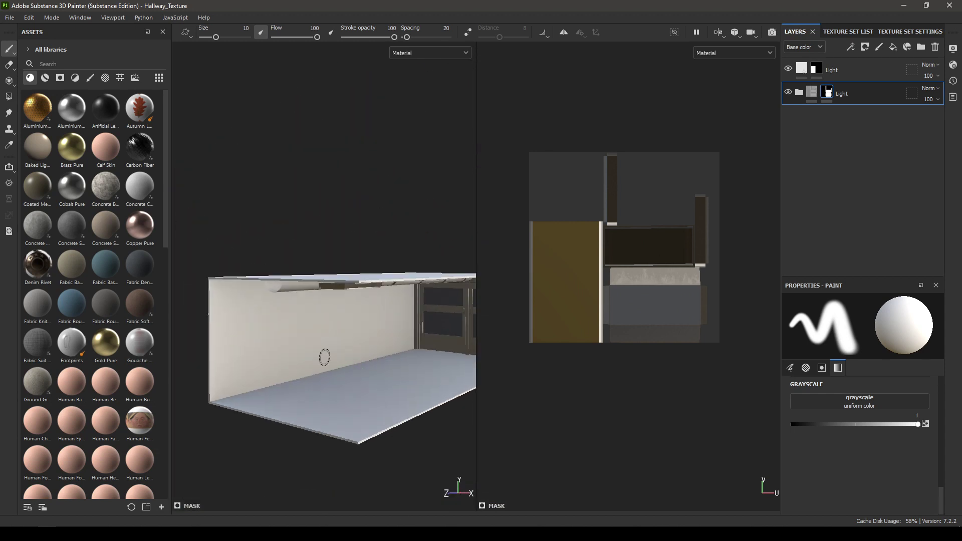
left_click_drag(360, 391, 362, 312, "alt")
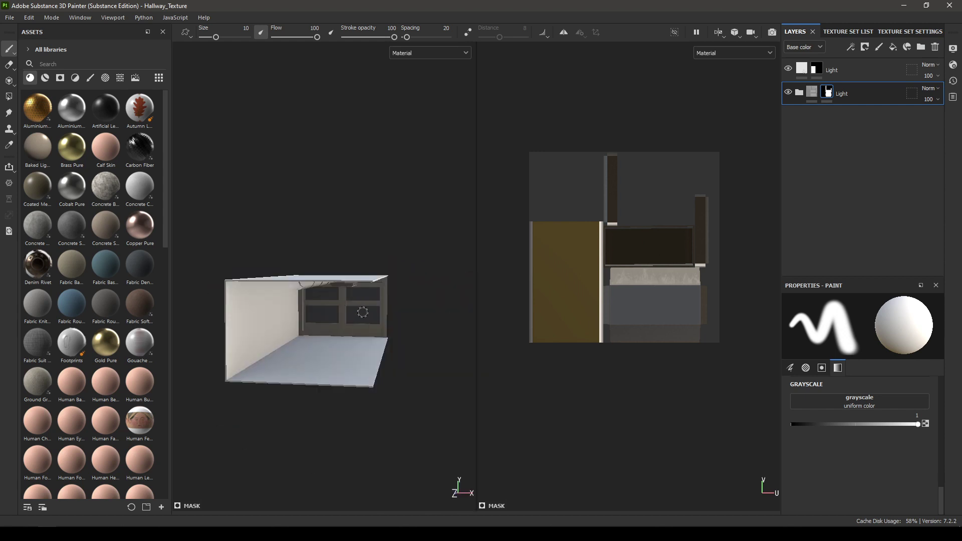